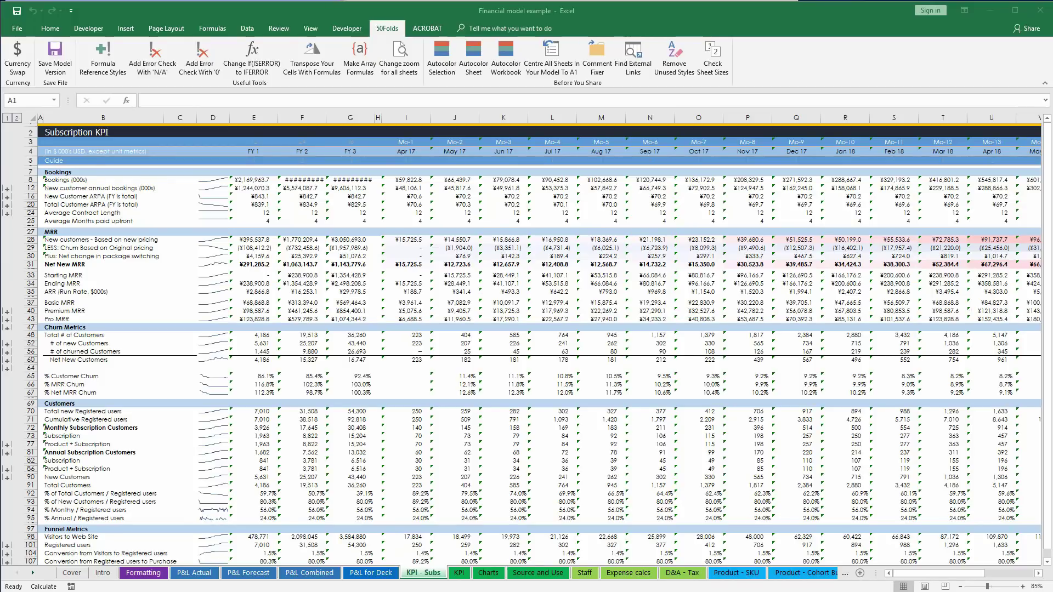
# Examine the currency list's codes and symbols and the currency code setting on the Formatting sheet.
pyautogui.click(145, 573)
pyautogui.click(174, 203)
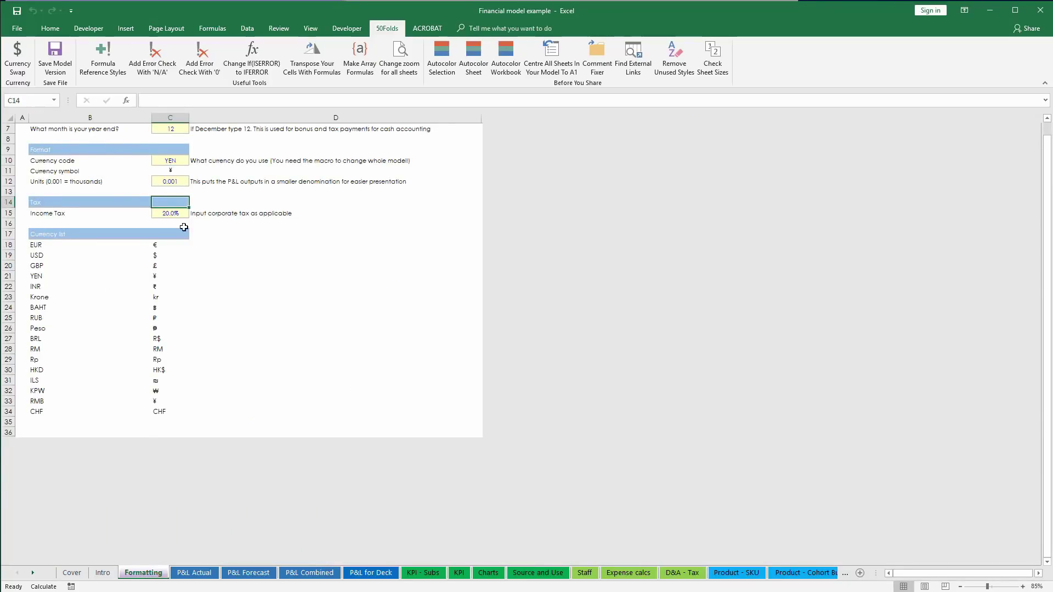
pyautogui.scroll(2, 181, 220)
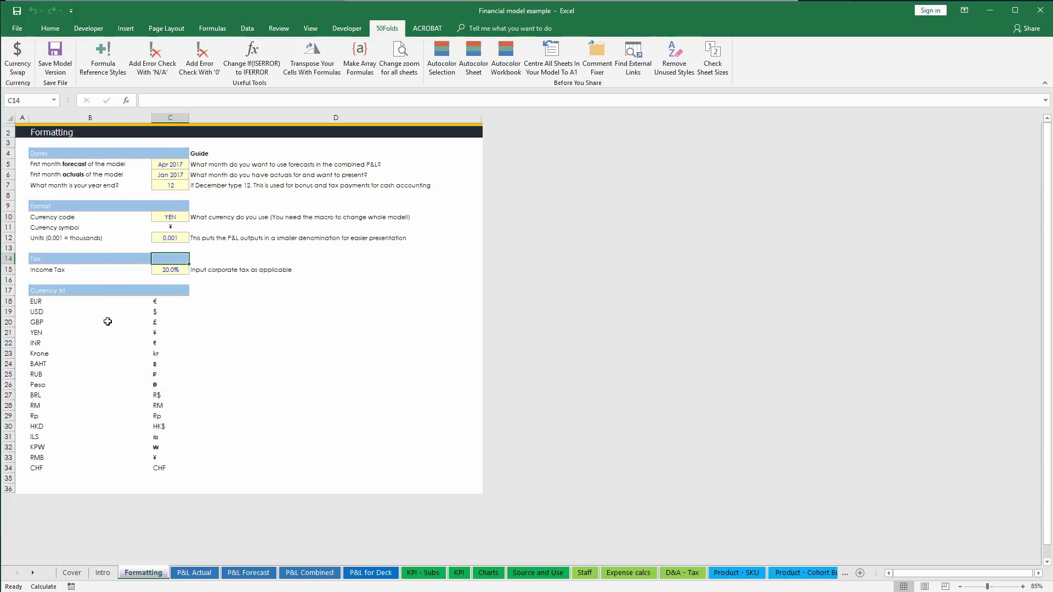
pyautogui.keyDown('ctrl'); pyautogui.scroll(4, 107, 321); pyautogui.keyUp('ctrl')
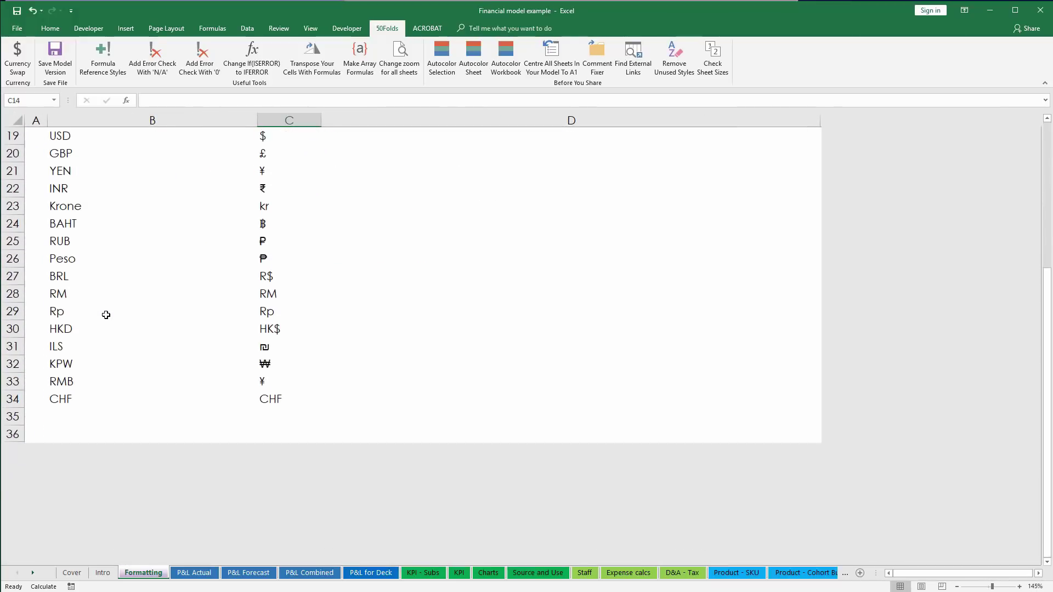
pyautogui.scroll(1, 106, 315)
pyautogui.moveTo(73, 172); pyautogui.dragTo(66, 447)
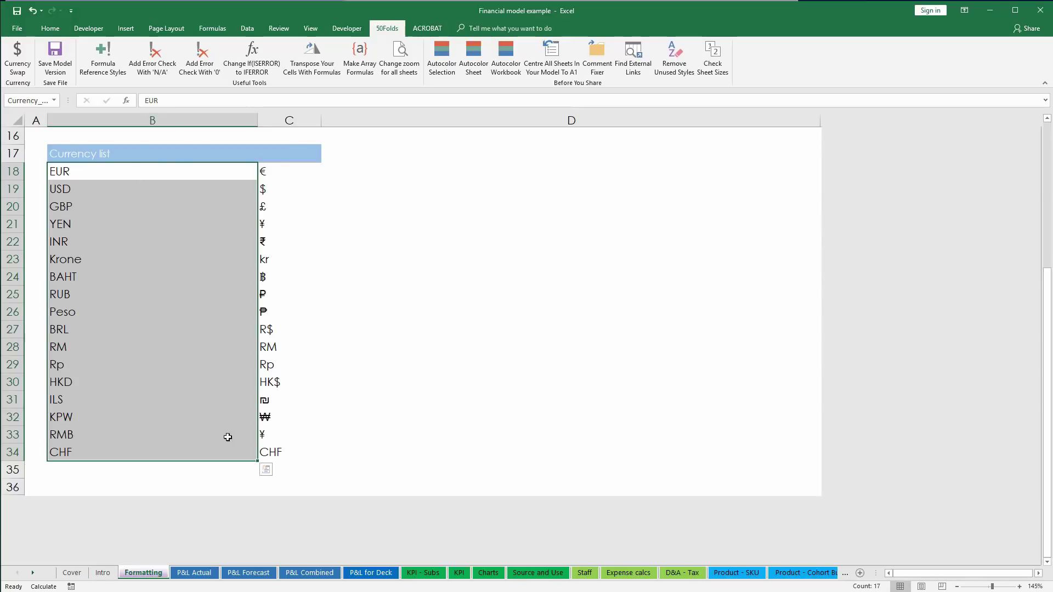
pyautogui.moveTo(282, 456); pyautogui.dragTo(282, 169)
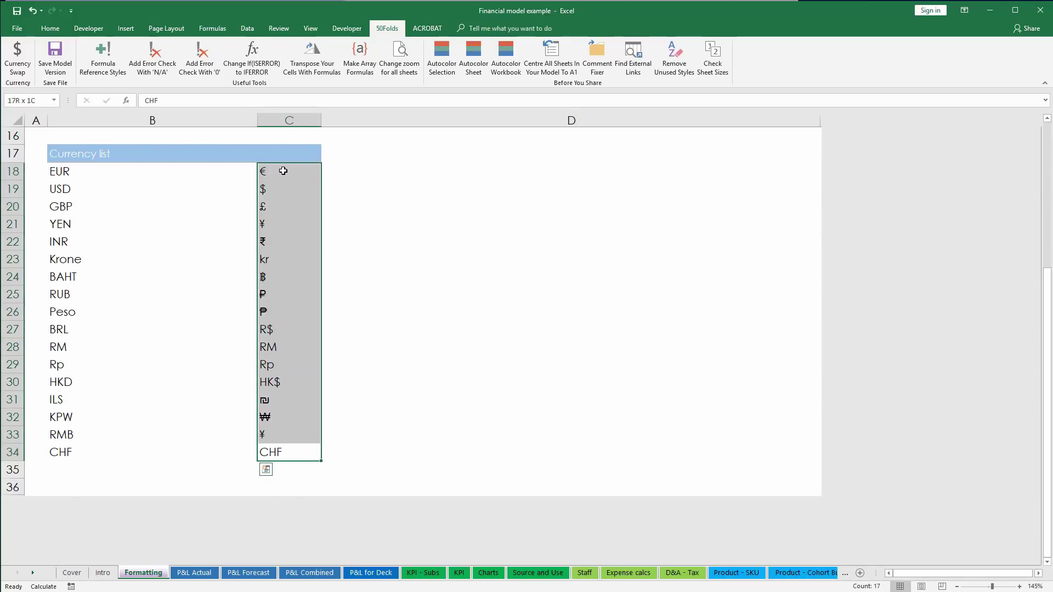
pyautogui.click(308, 261)
pyautogui.scroll(5, 308, 261)
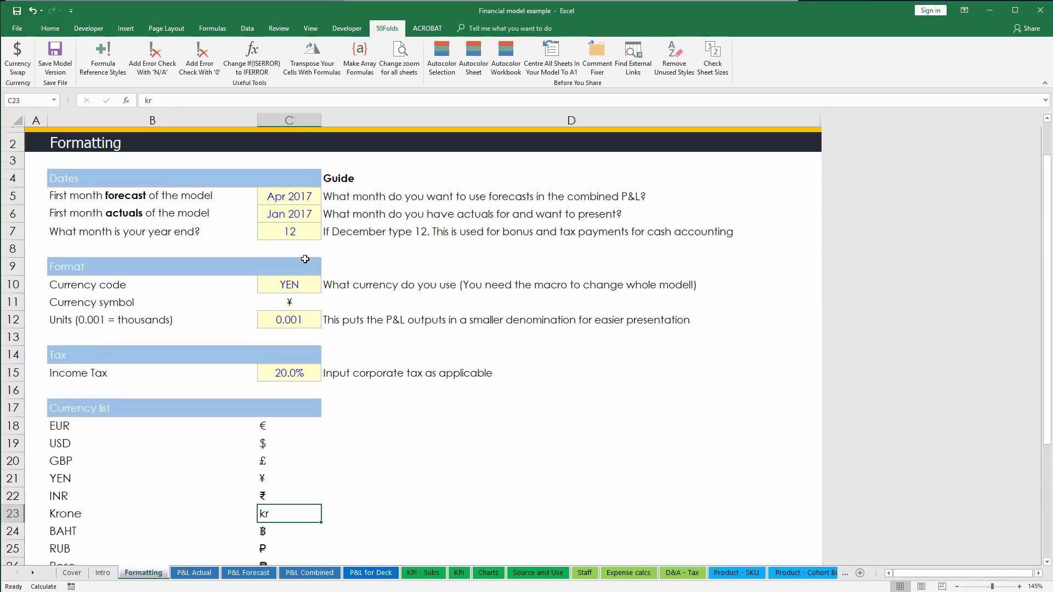
pyautogui.click(286, 281)
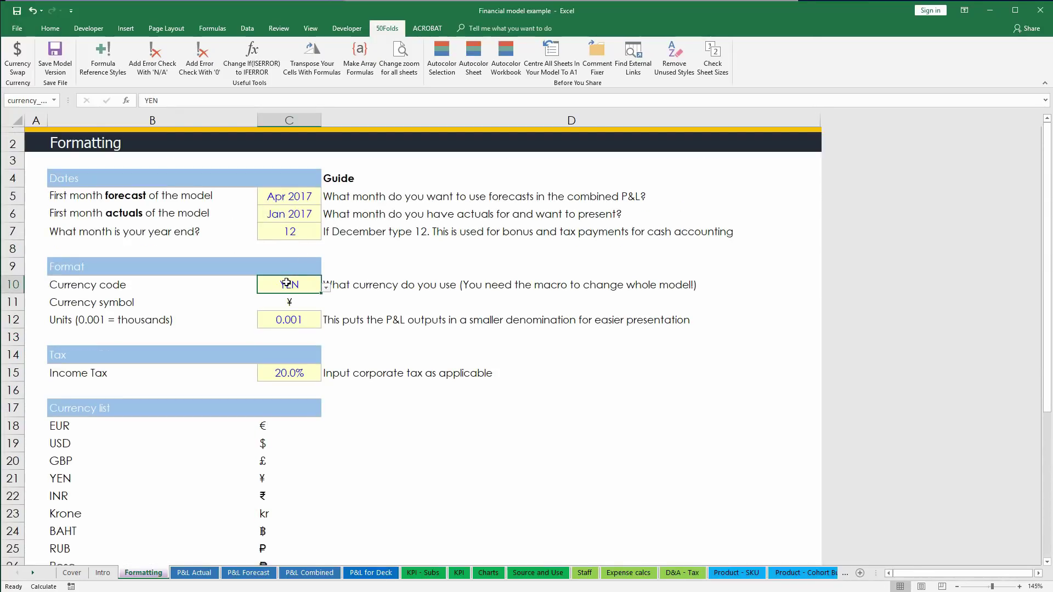
# Check which currency symbol the figures use on the P&L Actual and P&L Forecast sheets.
pyautogui.click(215, 573)
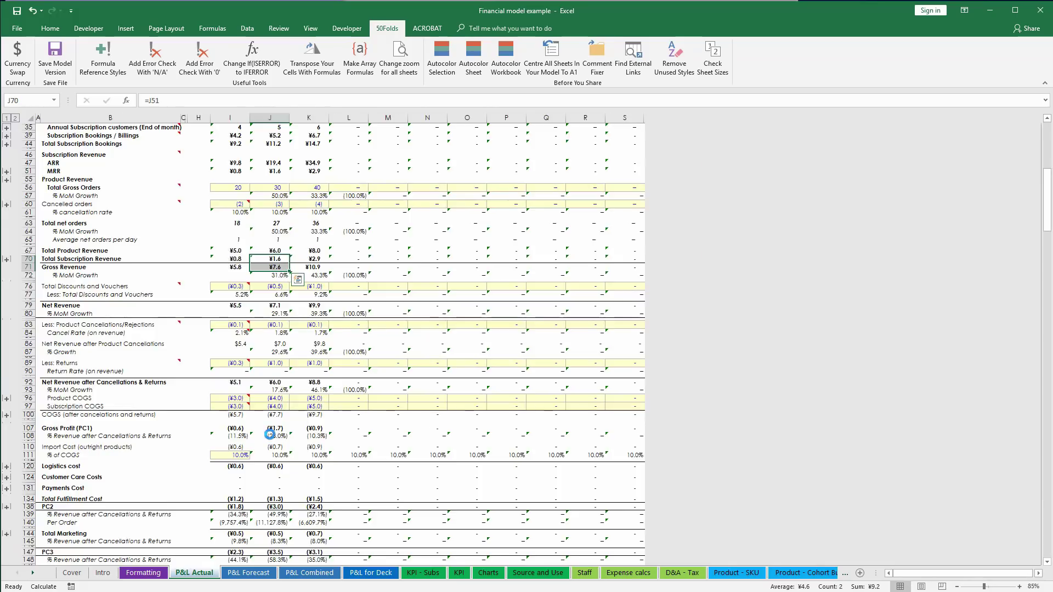
pyautogui.scroll(4, 363, 416)
pyautogui.scroll(5, 362, 416)
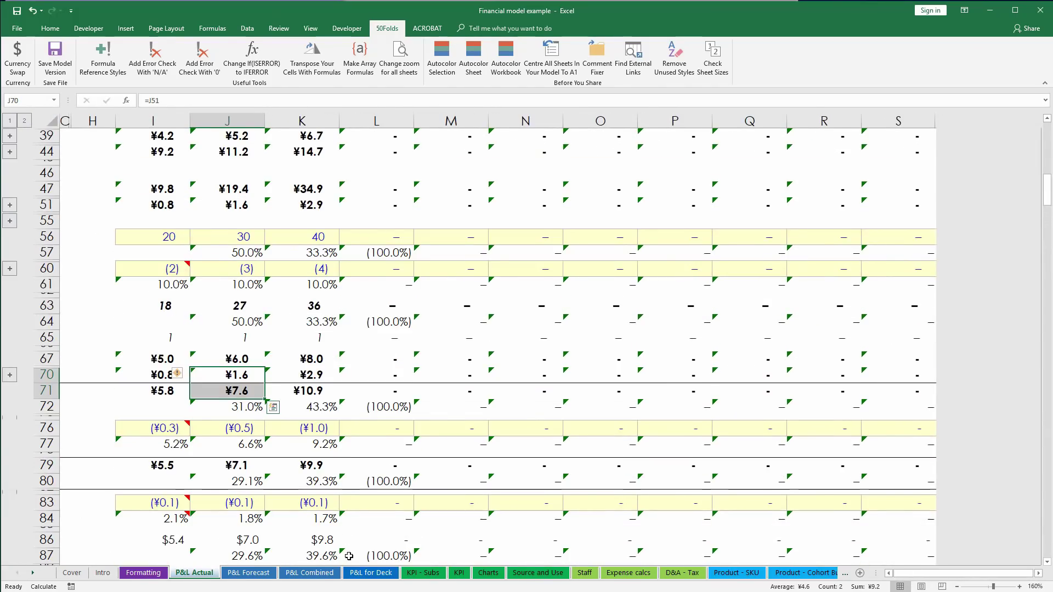
pyautogui.click(257, 574)
pyautogui.scroll(6, 296, 477)
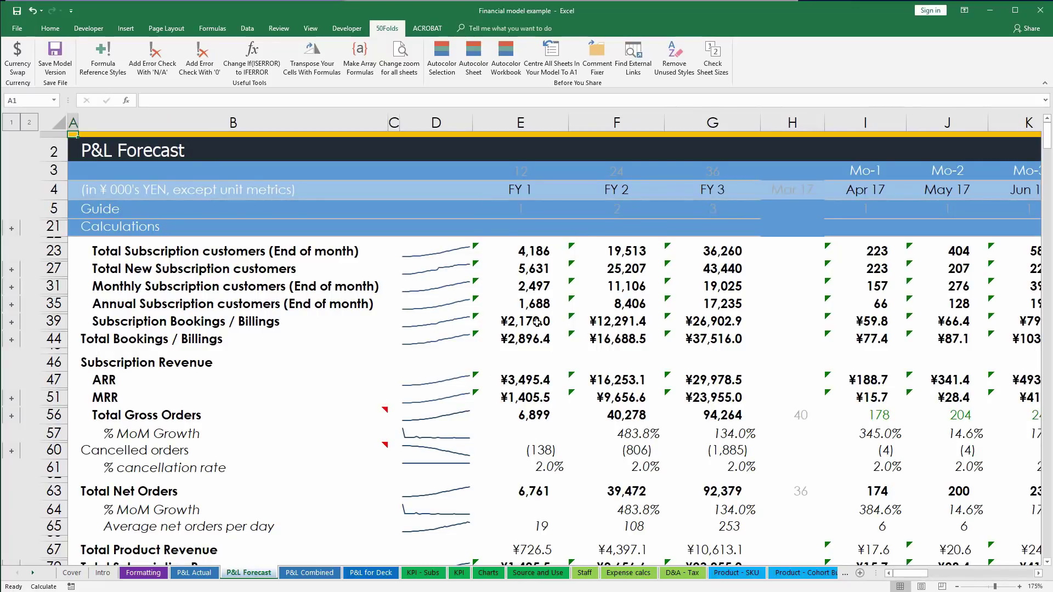
pyautogui.moveTo(521, 323); pyautogui.dragTo(706, 391)
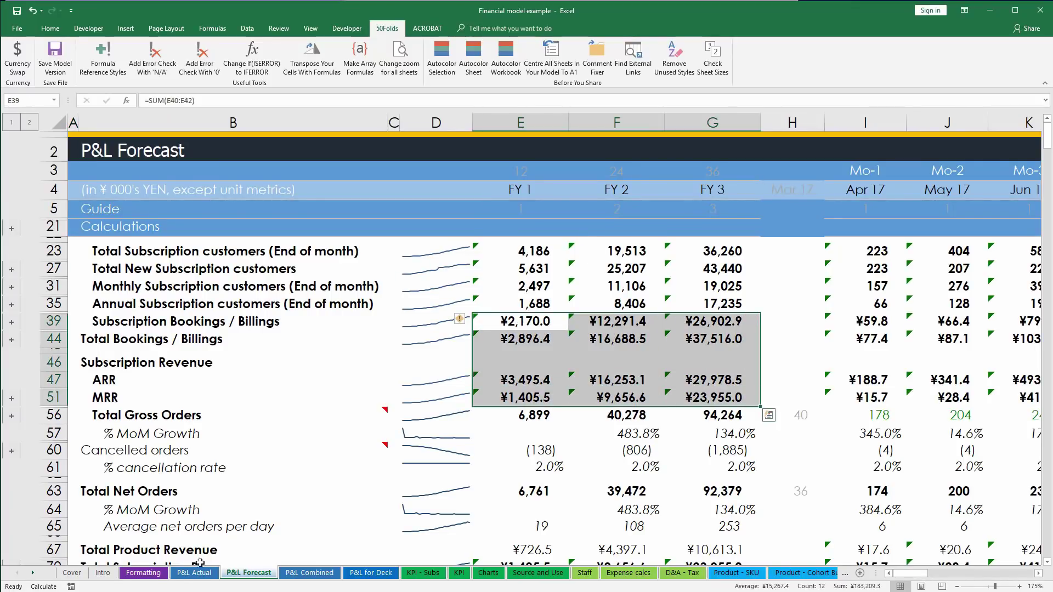
# Set the currency code on the Formatting sheet to EUR.
pyautogui.click(152, 574)
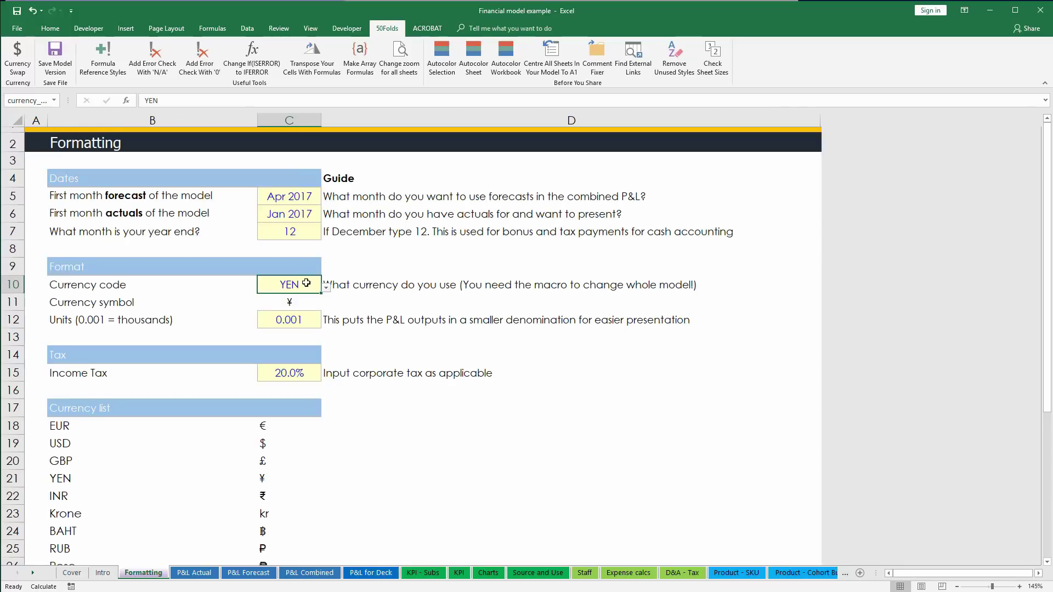
pyautogui.hotkey('alt', 'Down')
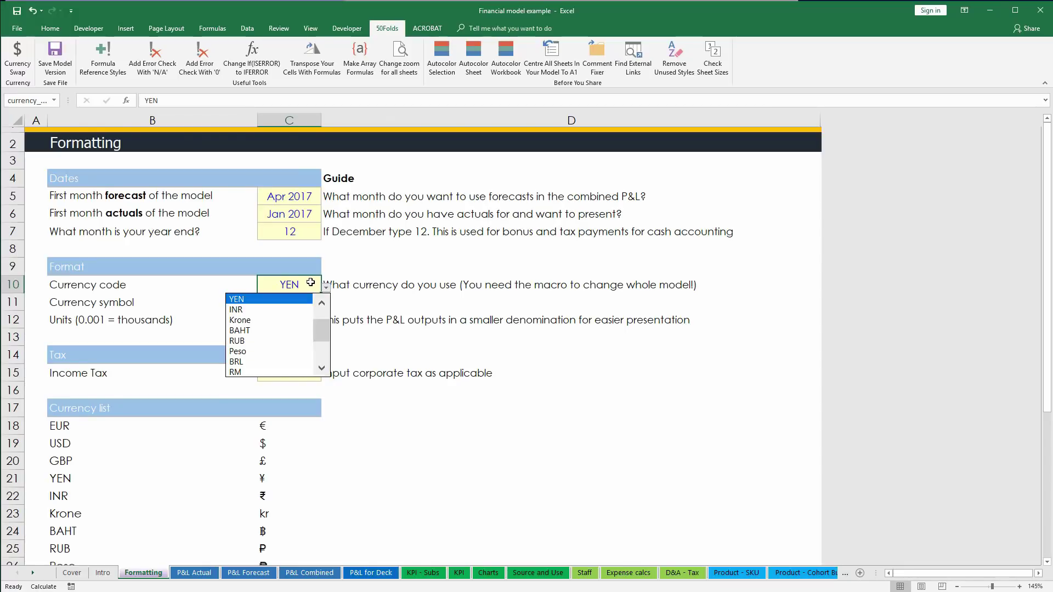
pyautogui.press('Up')
pyautogui.press('Up')
pyautogui.press('Up')
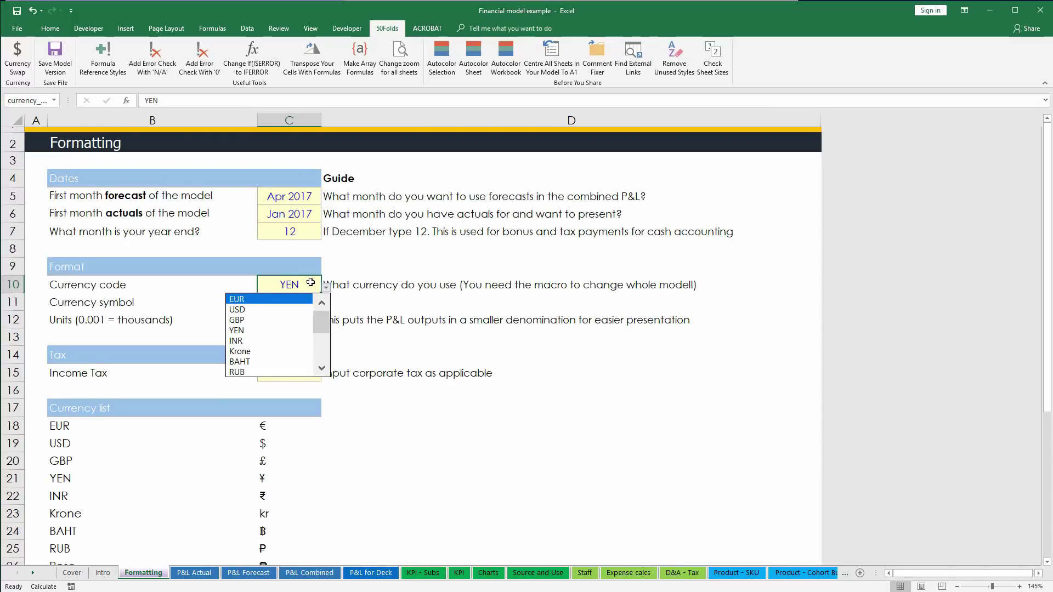
pyautogui.press('Return')
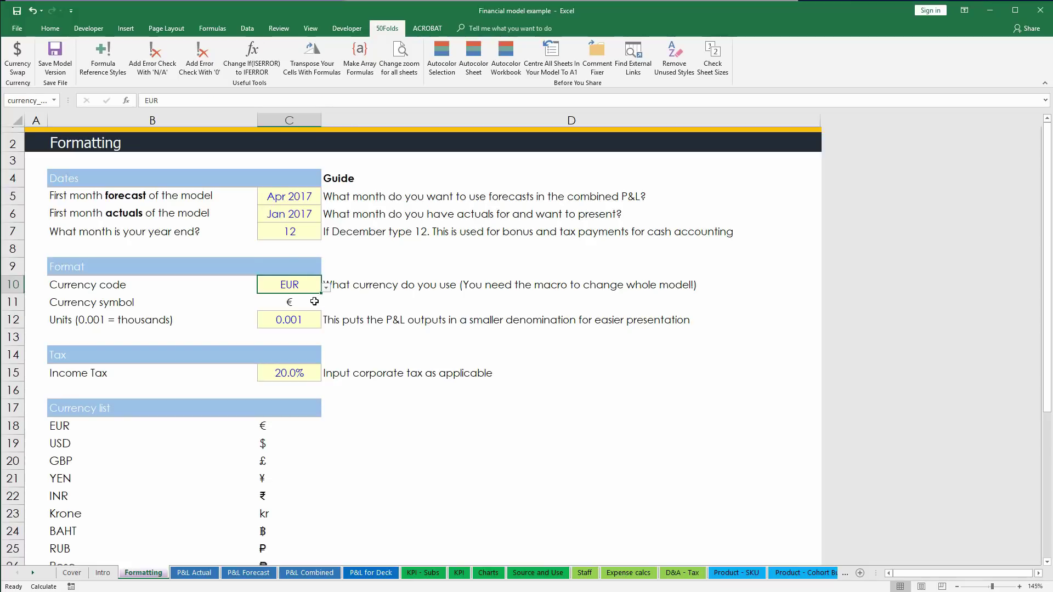
# Check the currency symbol's formula and run Currency Swap to apply EUR to the whole model.
pyautogui.click(316, 301)
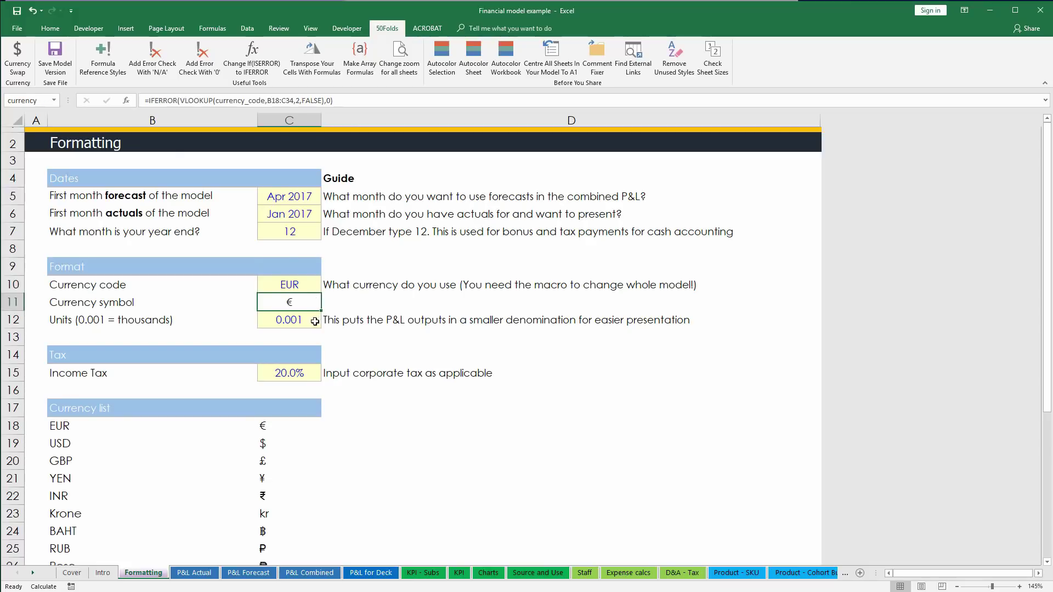
pyautogui.click(25, 70)
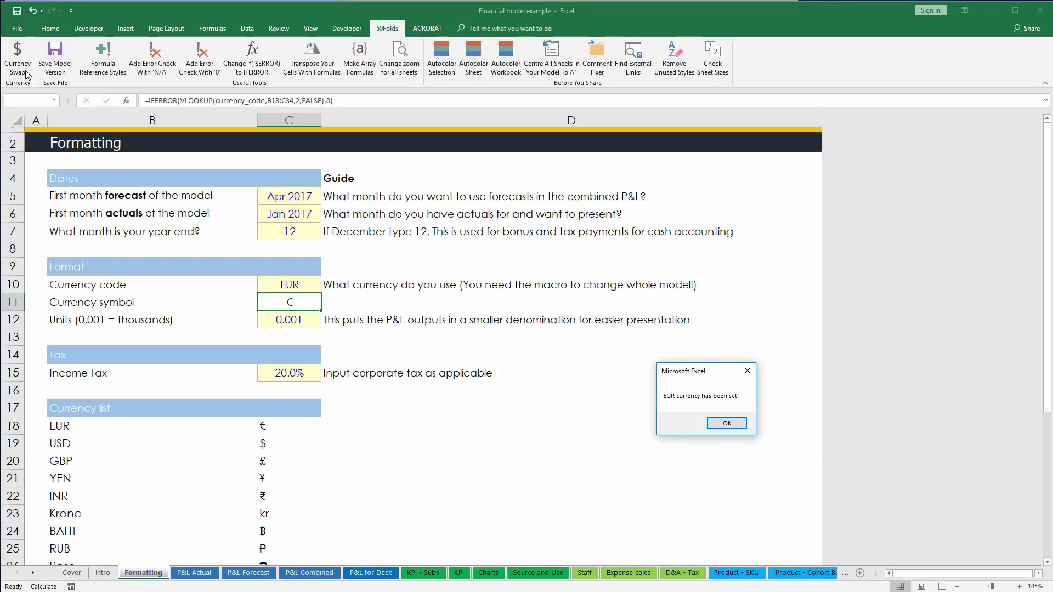
pyautogui.click(721, 428)
pyautogui.click(338, 297)
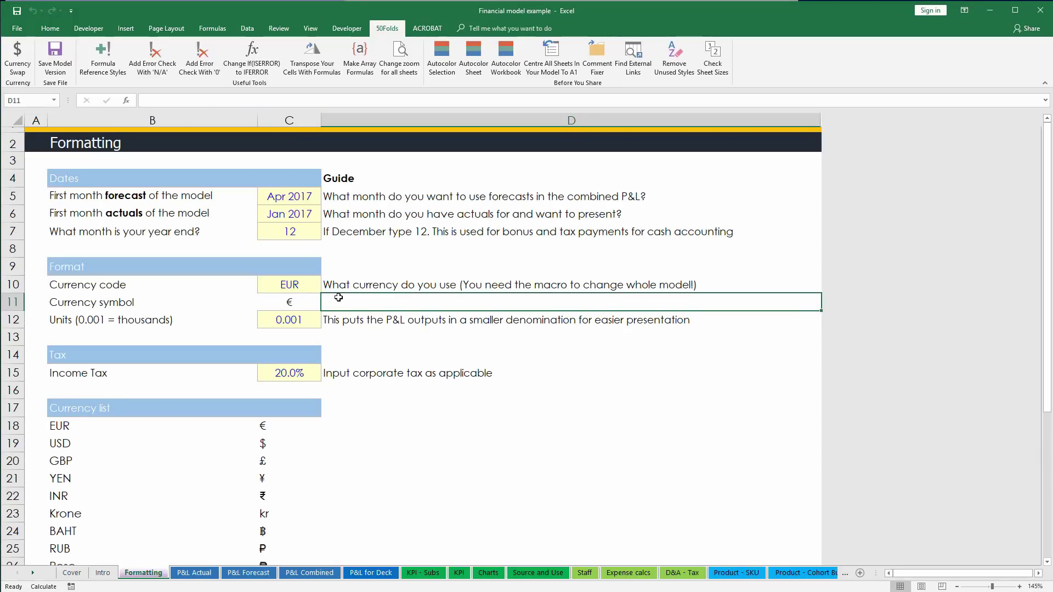
# Review the currency symbols on the sheets from P&L Actual through Source and Use, including the staff cost charts.
pyautogui.hotkey('ctrl', 'pagedown')
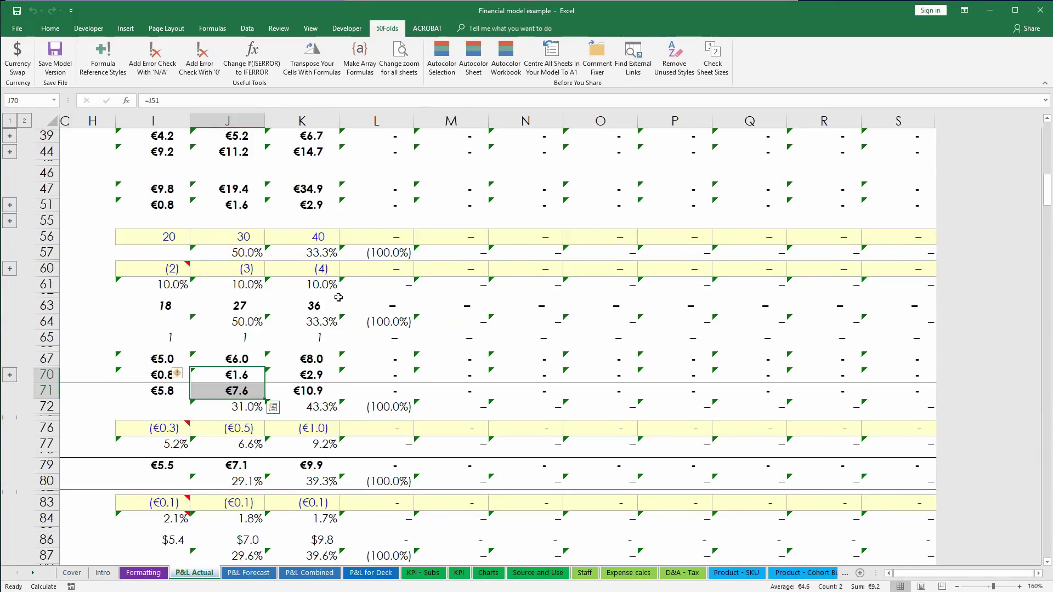
pyautogui.click(164, 359)
pyautogui.hotkey('ctrl', 'pagedown')
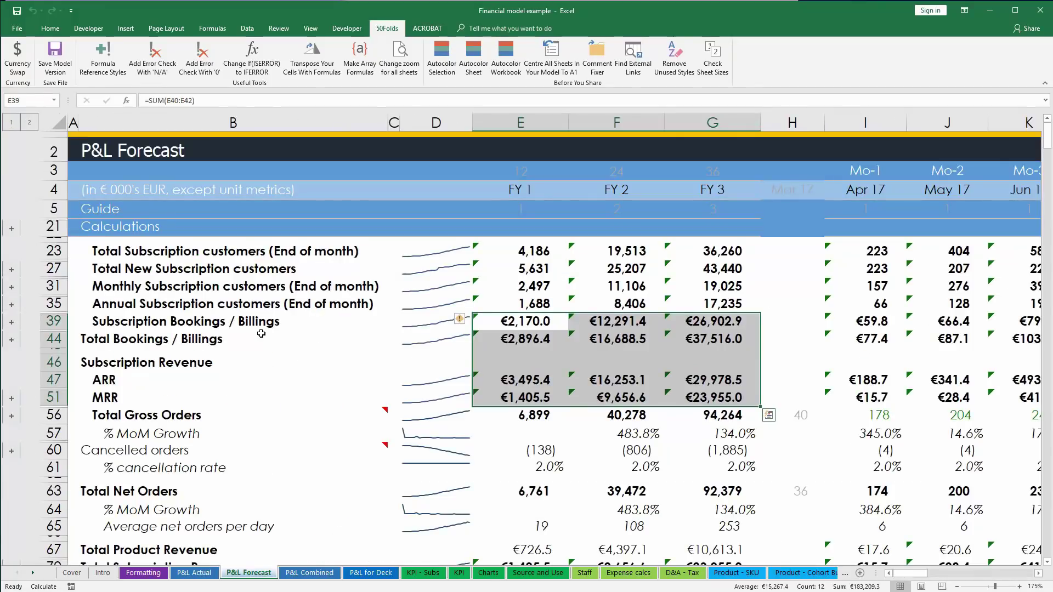
pyautogui.hotkey('ctrl', 'pagedown')
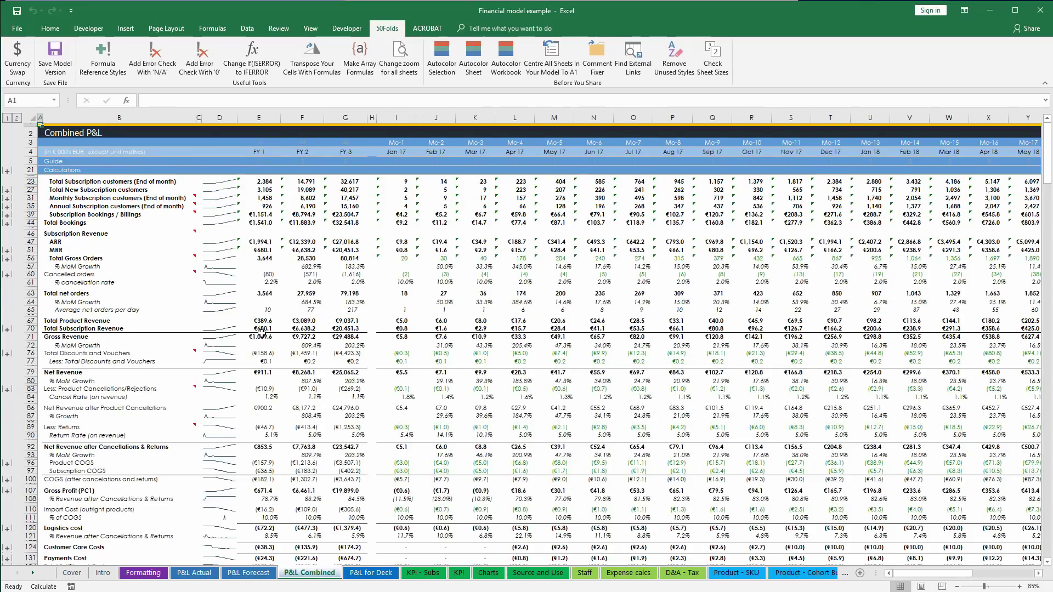
pyautogui.hotkey('ctrl', 'pagedown')
pyautogui.hotkey('ctrl', 'pagedown')
pyautogui.hotkey('ctrl', 'pagedown')
pyautogui.hotkey('ctrl', 'pagedown')
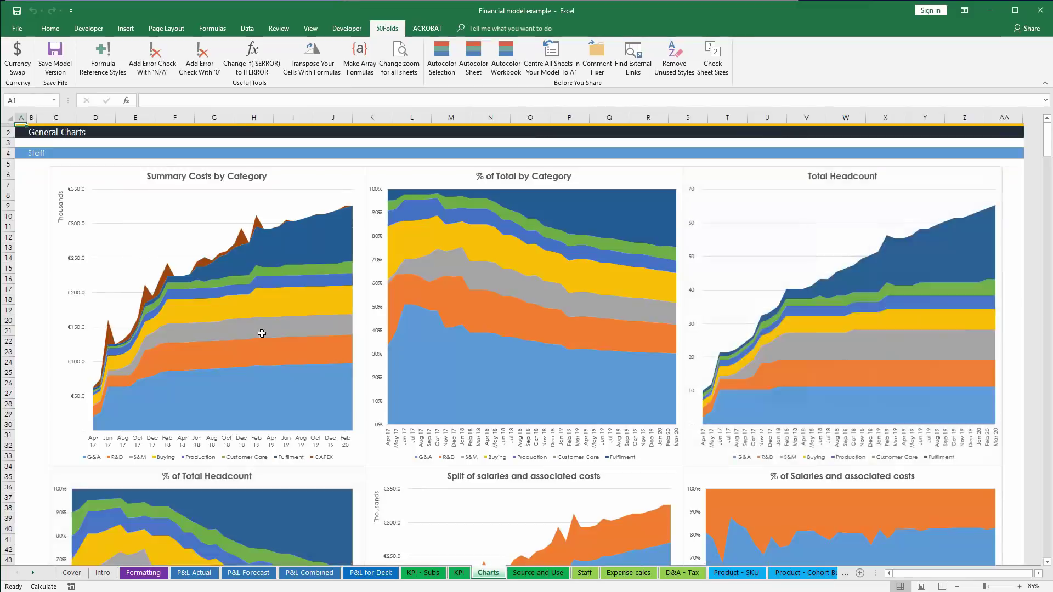
pyautogui.hotkey('ctrl', 'pagedown')
pyautogui.hotkey('ctrl', 'pageup')
pyautogui.hotkey('ctrl', 'pagedown')
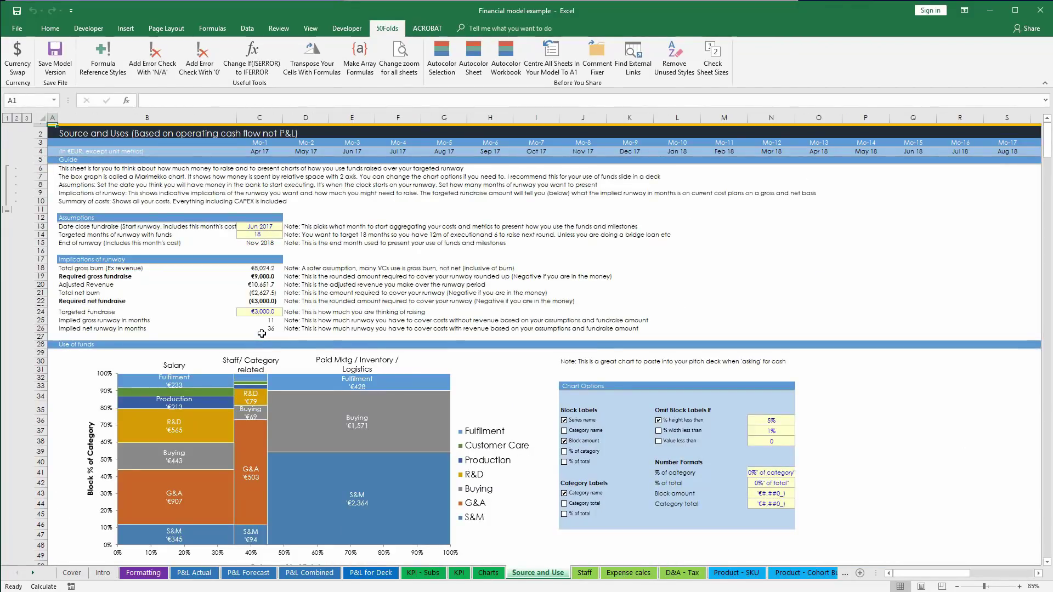
pyautogui.hotkey('ctrl', 'pageup')
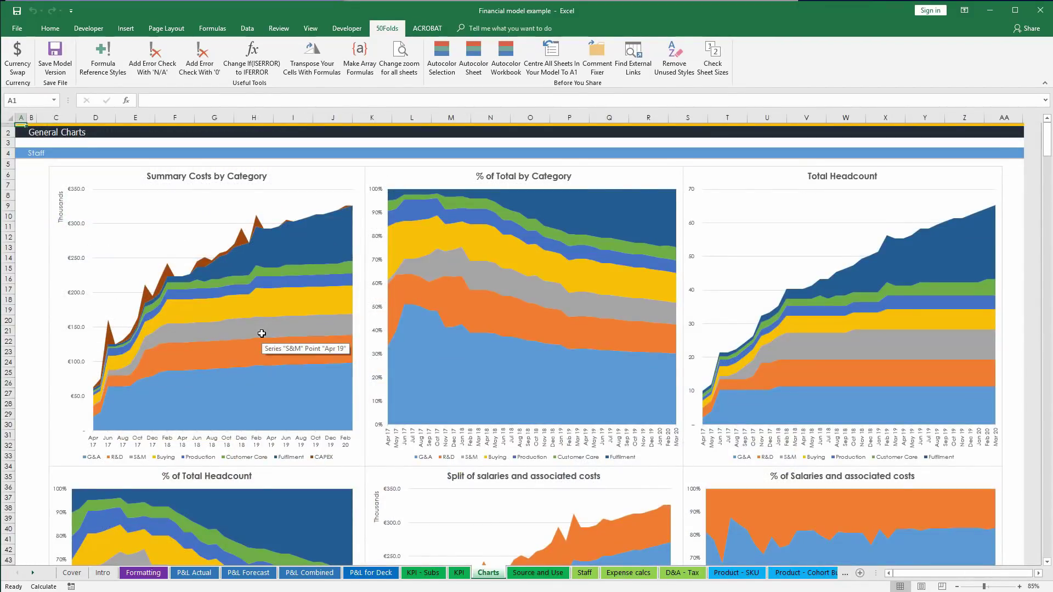
# Return to the Formatting sheet and set the currency code to BAHT.
pyautogui.hotkey('ctrl', 'pageup')
pyautogui.hotkey('ctrl', 'pageup')
pyautogui.hotkey('ctrl', 'pageup')
pyautogui.hotkey('ctrl', 'pageup')
pyautogui.hotkey('ctrl', 'pageup')
pyautogui.hotkey('ctrl', 'pageup')
pyautogui.hotkey('ctrl', 'pageup')
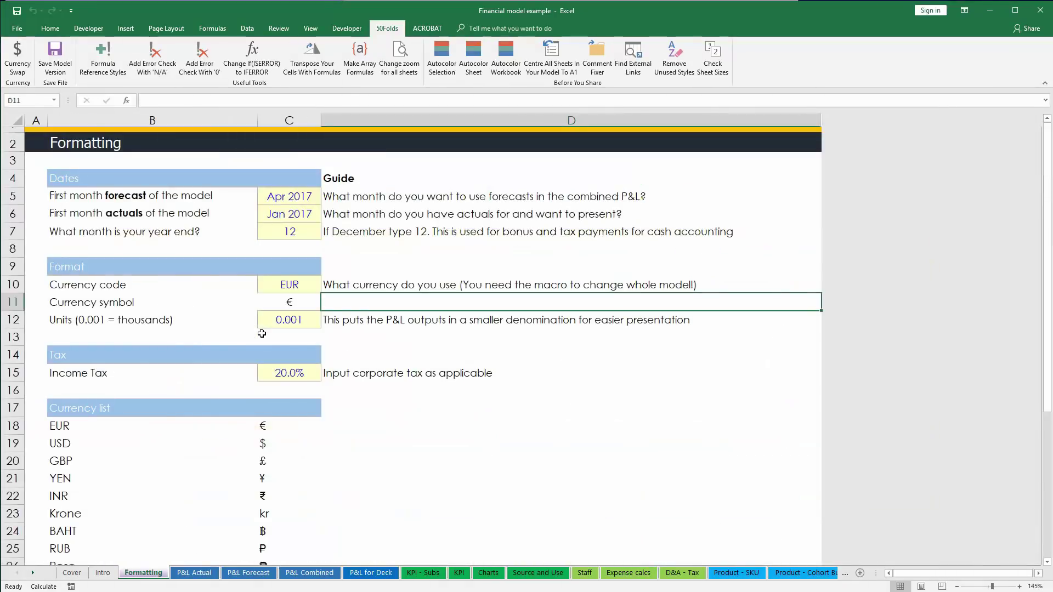
pyautogui.hotkey('ctrl', 'pageup')
pyautogui.hotkey('ctrl', 'pagedown')
pyautogui.press('Up')
pyautogui.press('Left')
pyautogui.hotkey('alt', 'Down')
pyautogui.press('Down')
pyautogui.press('Down')
pyautogui.press('Down')
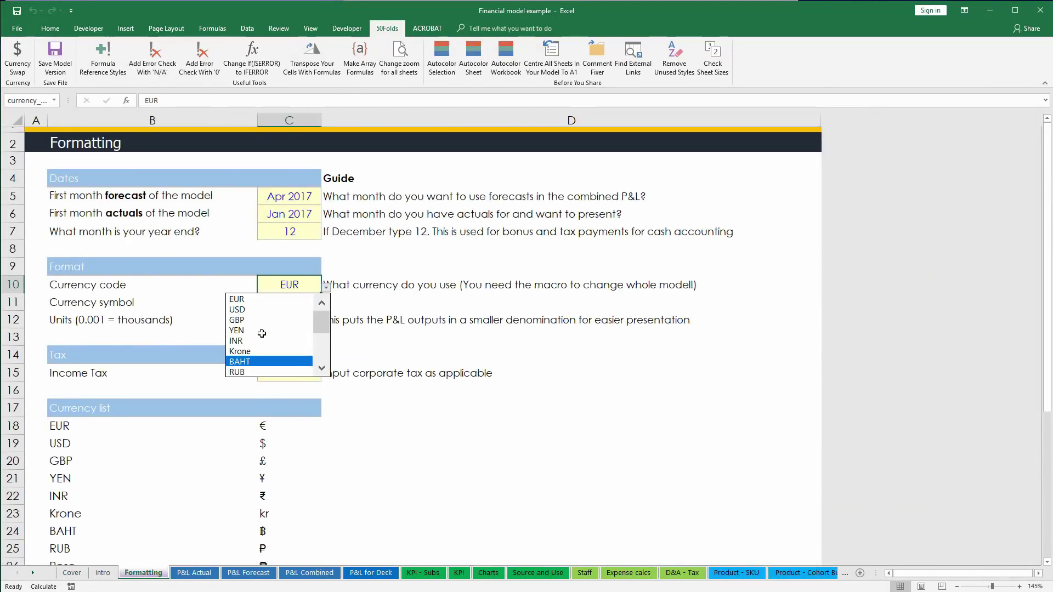
pyautogui.press('Return')
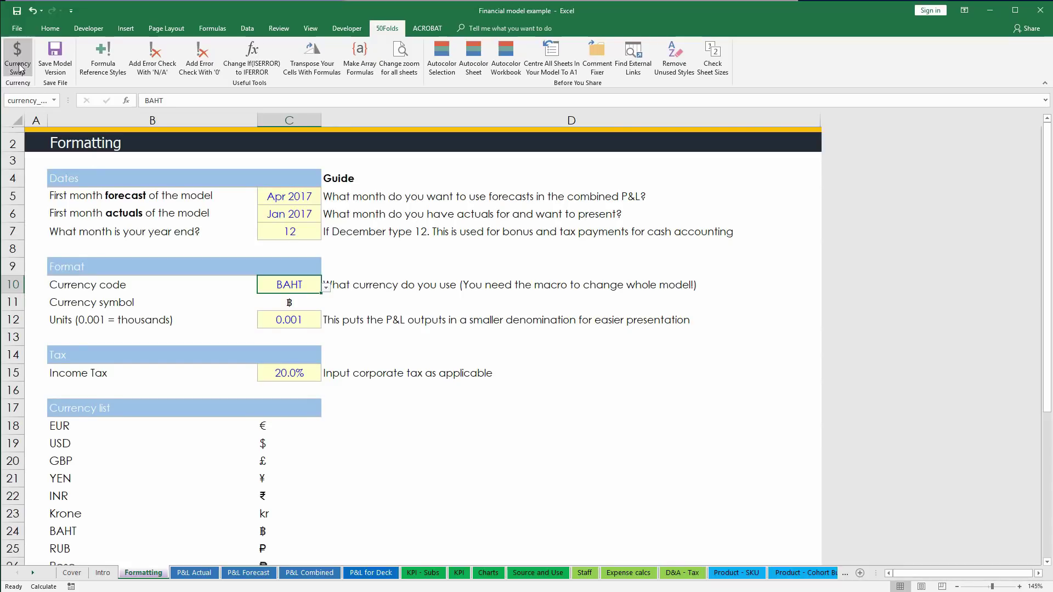
# Run Currency Swap to apply the BAHT currency to the whole model.
pyautogui.click(19, 67)
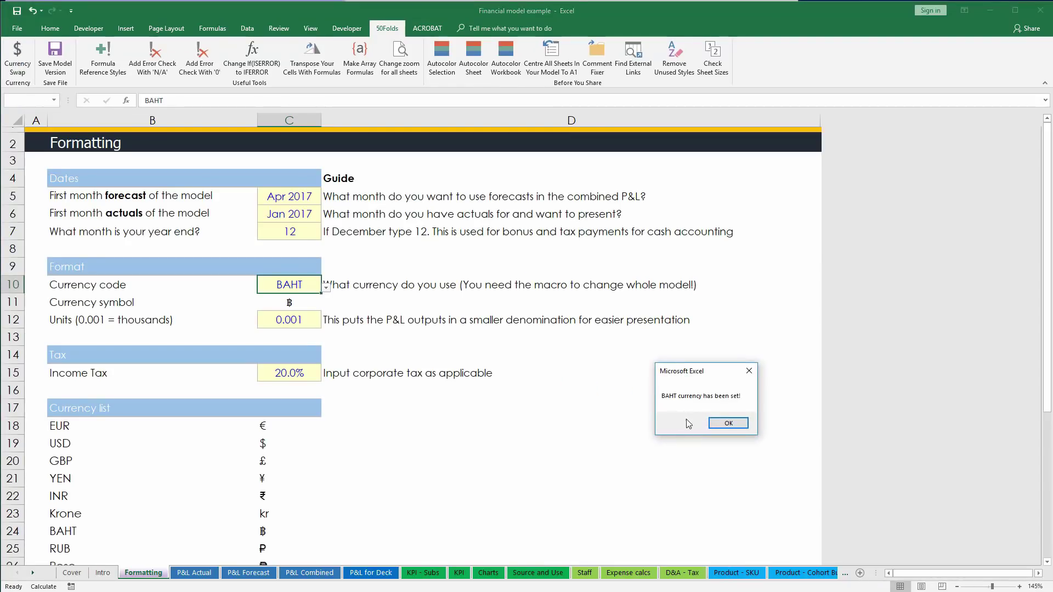
pyautogui.click(737, 426)
pyautogui.click(462, 336)
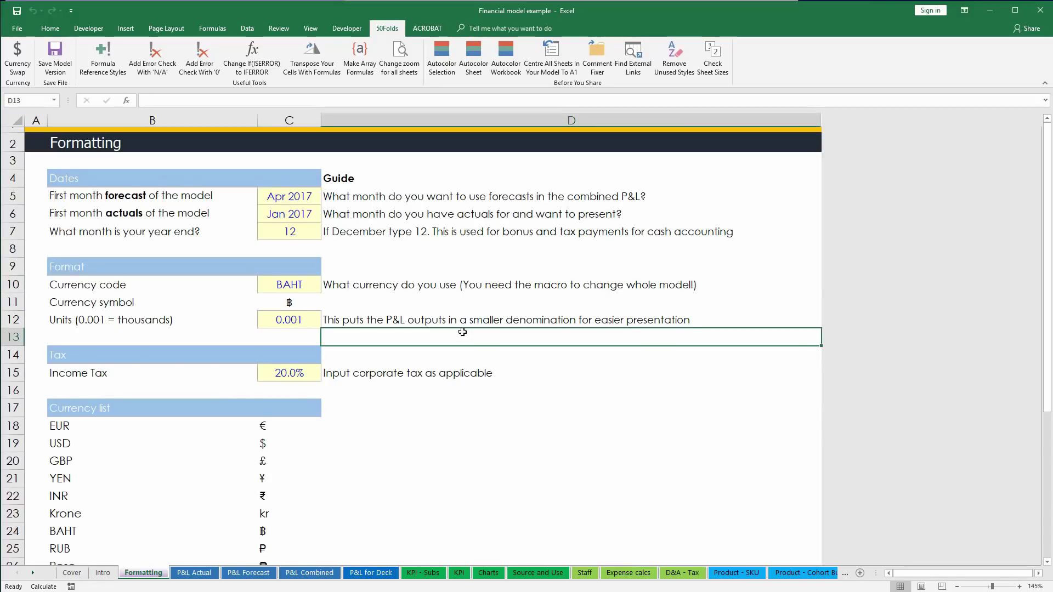
# Review the currency symbols on the sheets from P&L Actual through KPI - Subs, and return to the Formatting sheet's currency list.
pyautogui.hotkey('ctrl', 'pagedown')
pyautogui.hotkey('ctrl', 'pagedown')
pyautogui.hotkey('ctrl', 'pagedown')
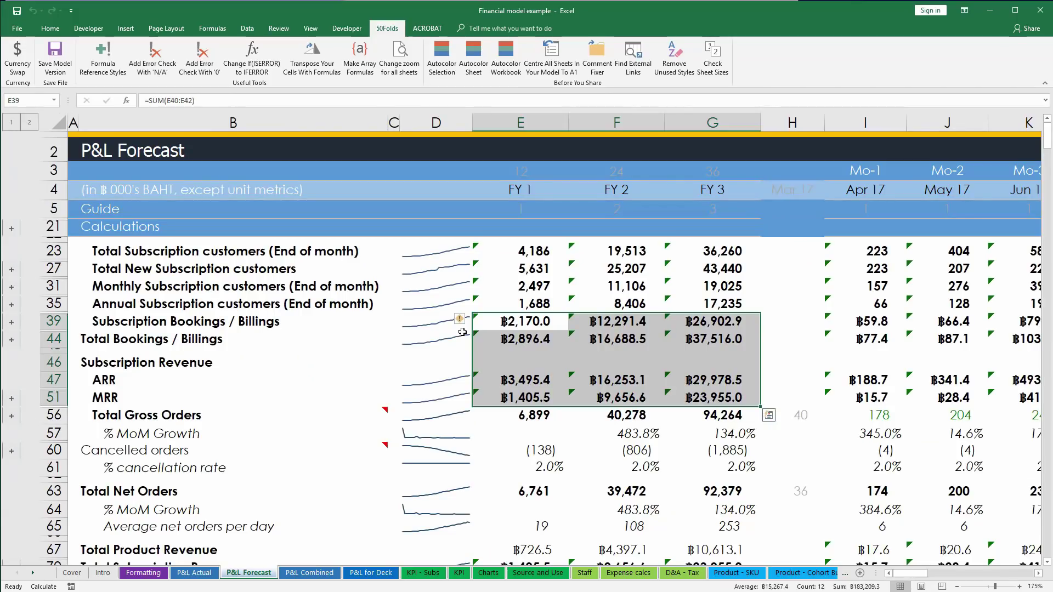
pyautogui.hotkey('ctrl', 'pagedown')
pyautogui.hotkey('ctrl', 'pagedown')
pyautogui.hotkey('ctrl', 'pagedown')
pyautogui.hotkey('ctrl', 'pagedown')
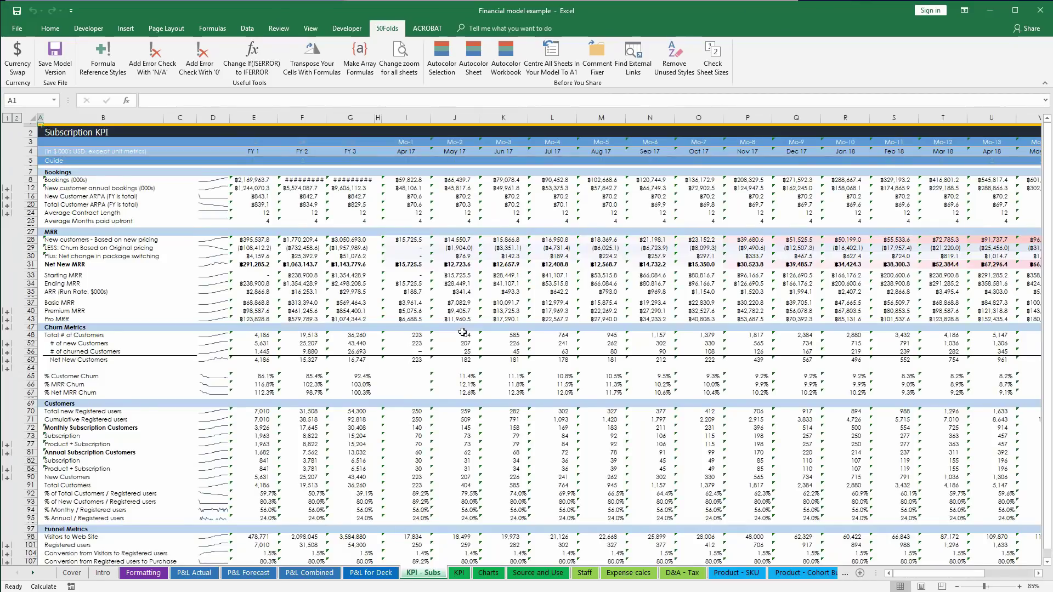
pyautogui.hotkey('ctrl', 'pageup')
pyautogui.hotkey('ctrl', 'pageup')
pyautogui.hotkey('ctrl', 'pageup')
pyautogui.hotkey('ctrl', 'pageup')
pyautogui.hotkey('ctrl', 'pageup')
pyautogui.hotkey('ctrl', 'pageup')
pyautogui.hotkey('ctrl', 'pageup')
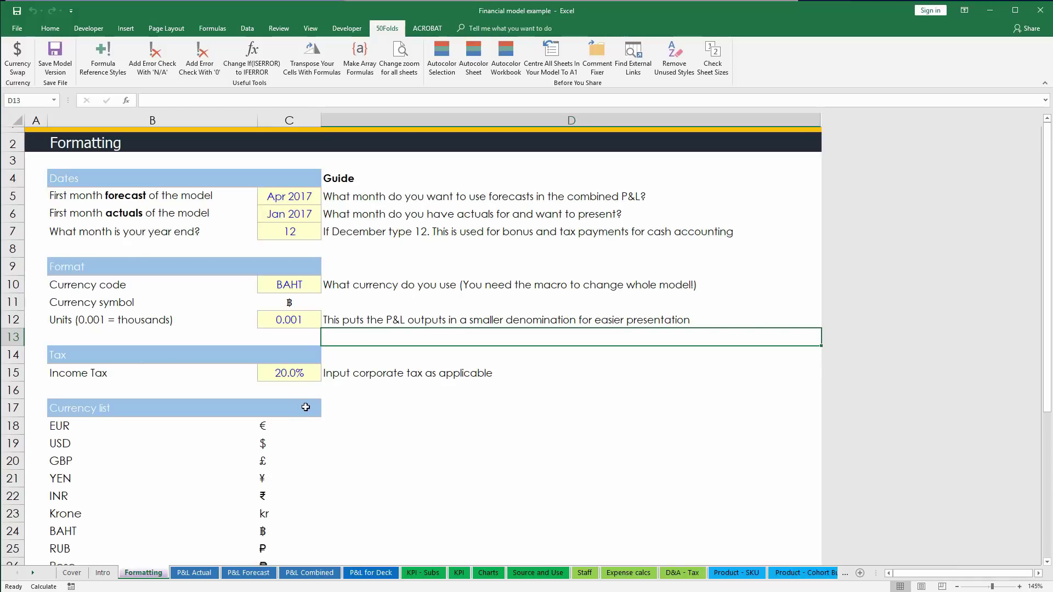
pyautogui.click(277, 421)
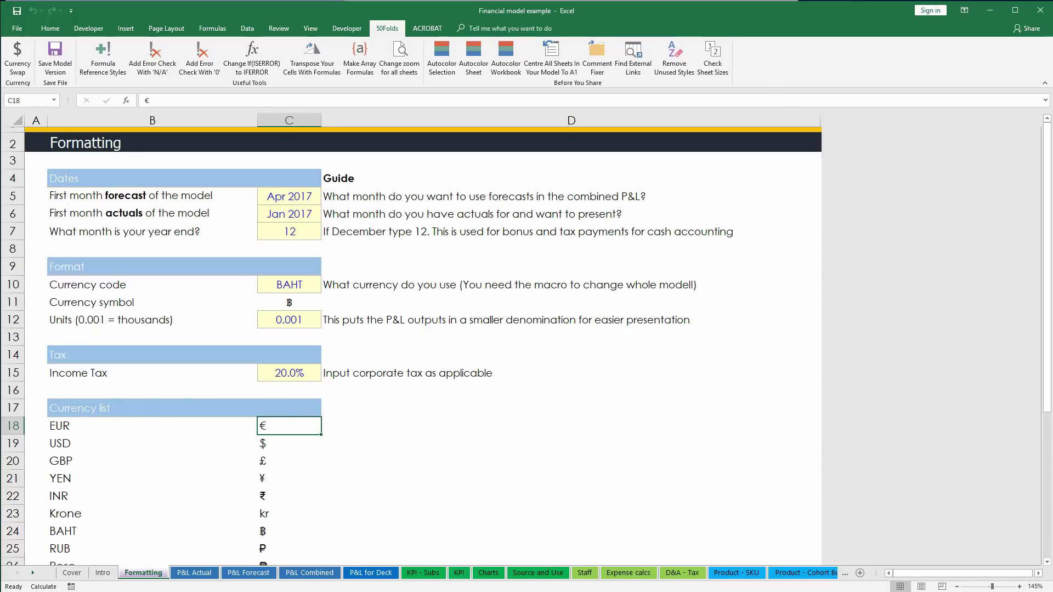
pyautogui.click(22, 46)
pyautogui.click(56, 133)
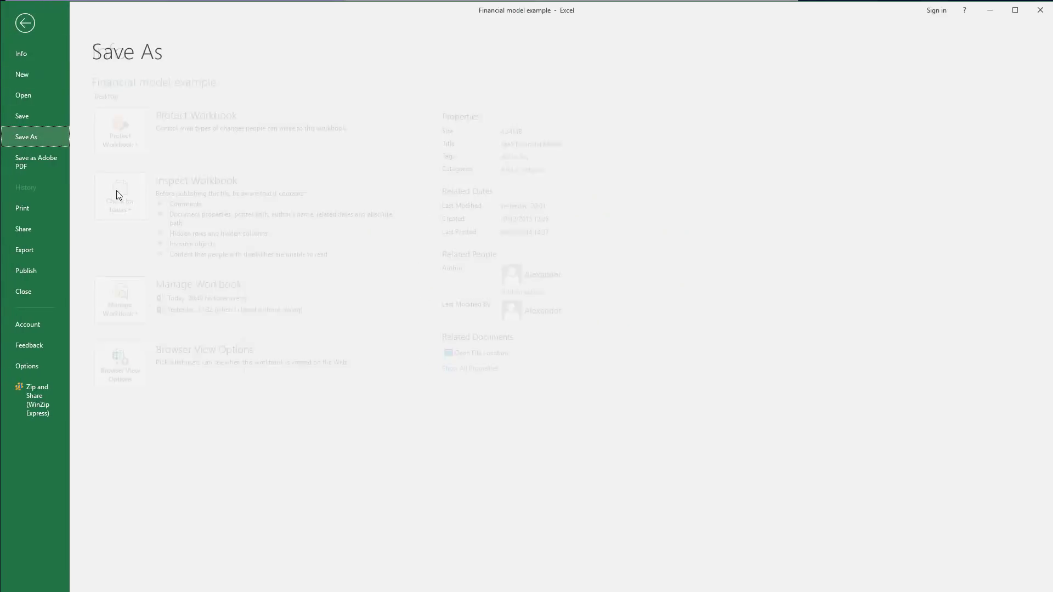
pyautogui.click(370, 93)
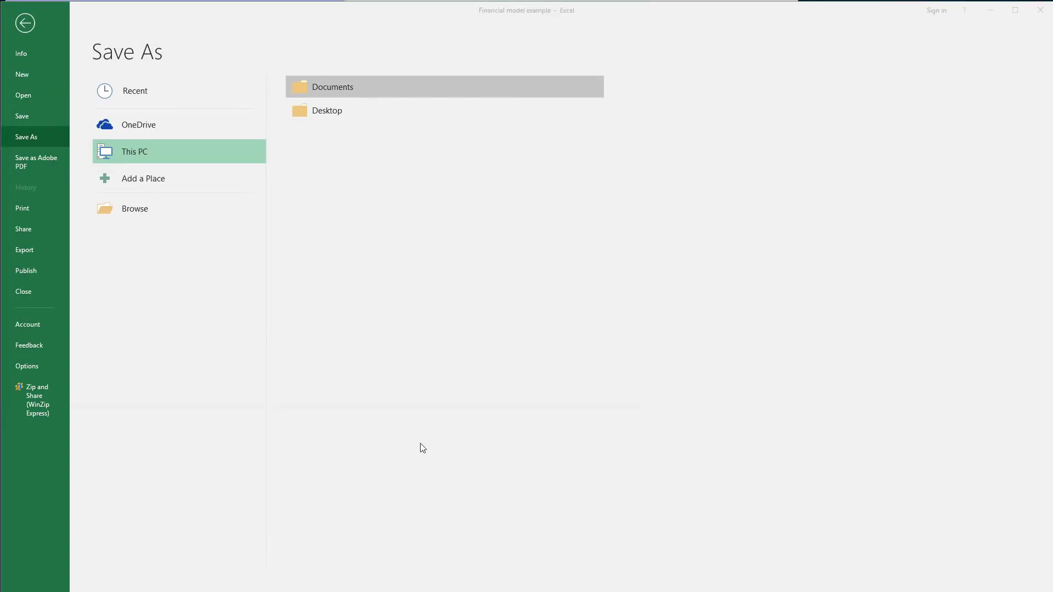
pyautogui.click(607, 395)
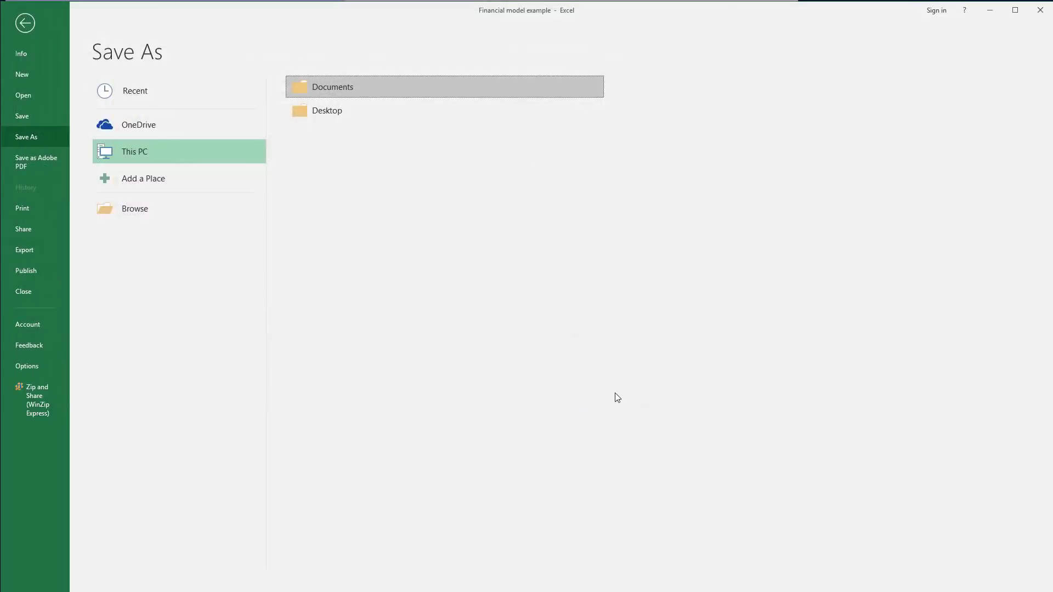
pyautogui.press('Escape')
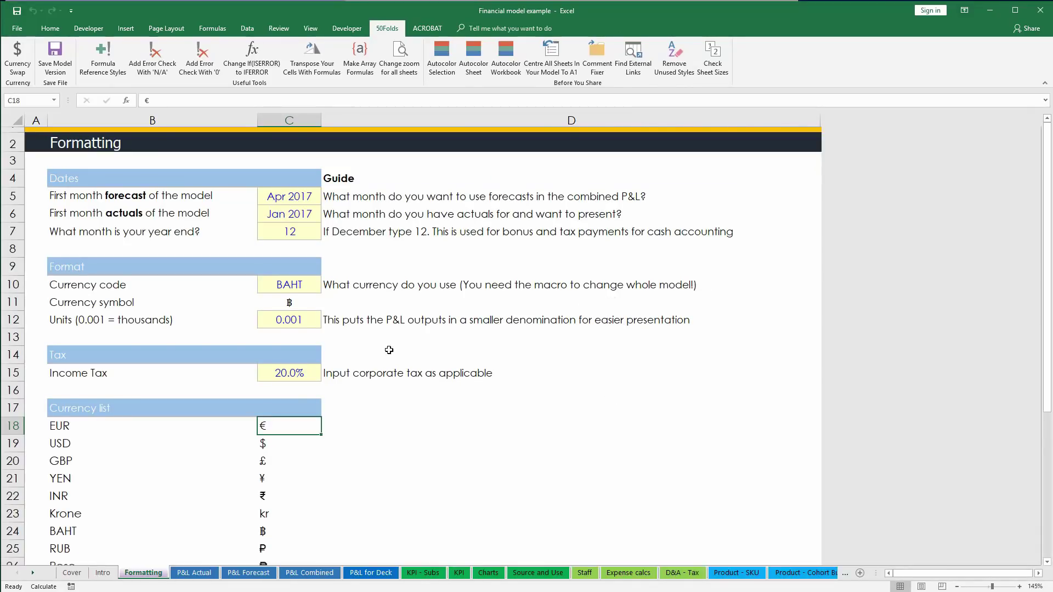
# Save three successive new versions of the model with the Save Model Version macro, acknowledging each save.
pyautogui.click(128, 213)
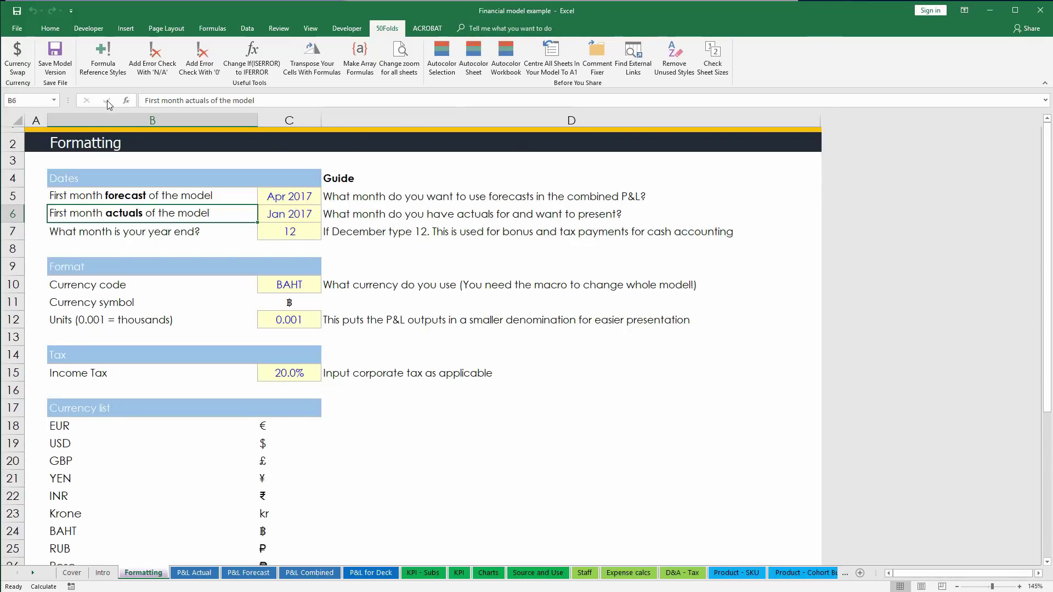
pyautogui.click(56, 65)
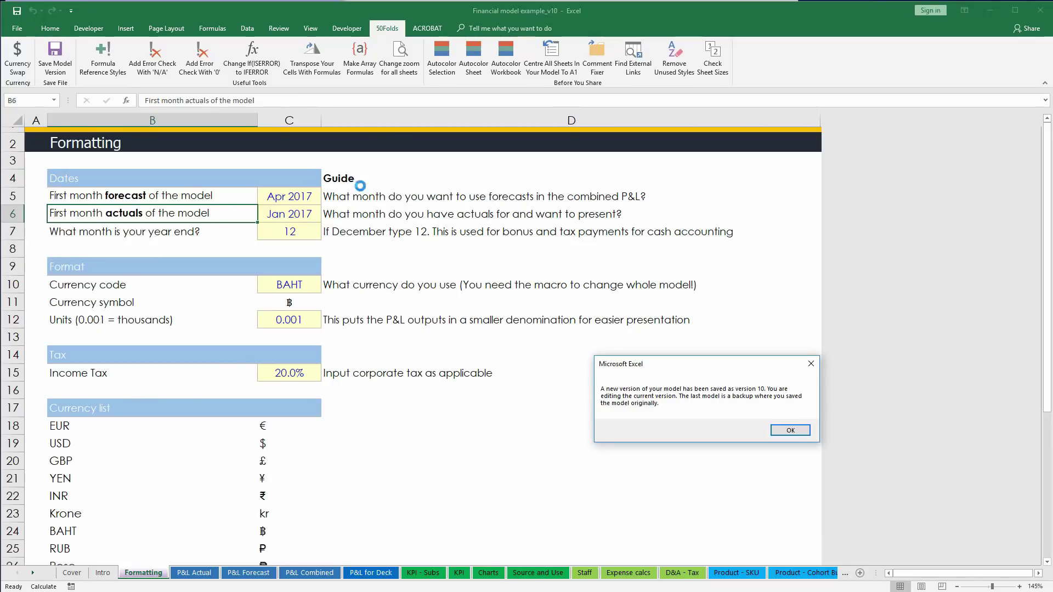
pyautogui.click(790, 430)
pyautogui.click(55, 57)
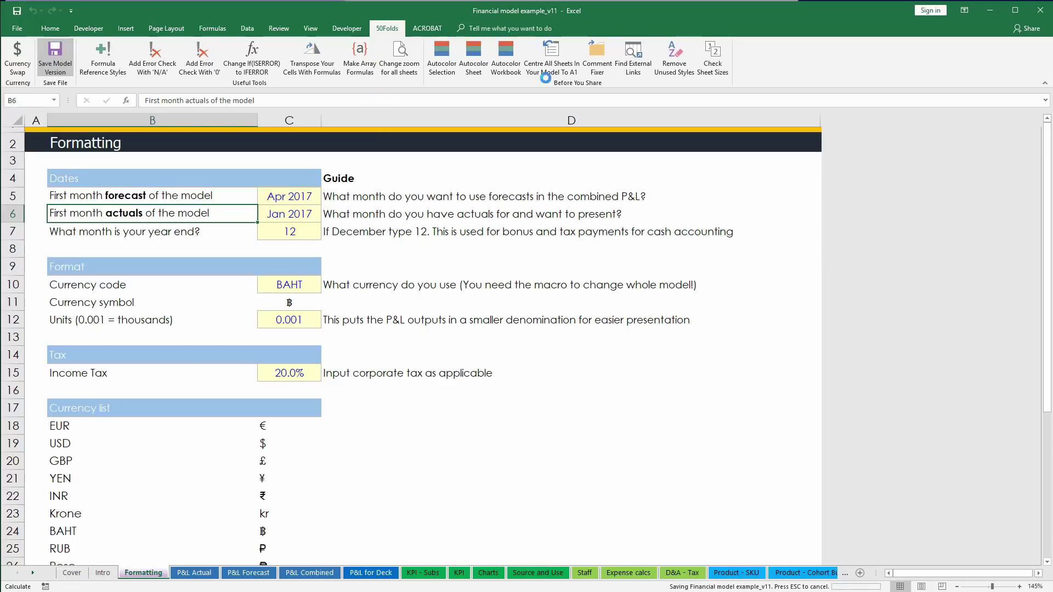
pyautogui.click(791, 430)
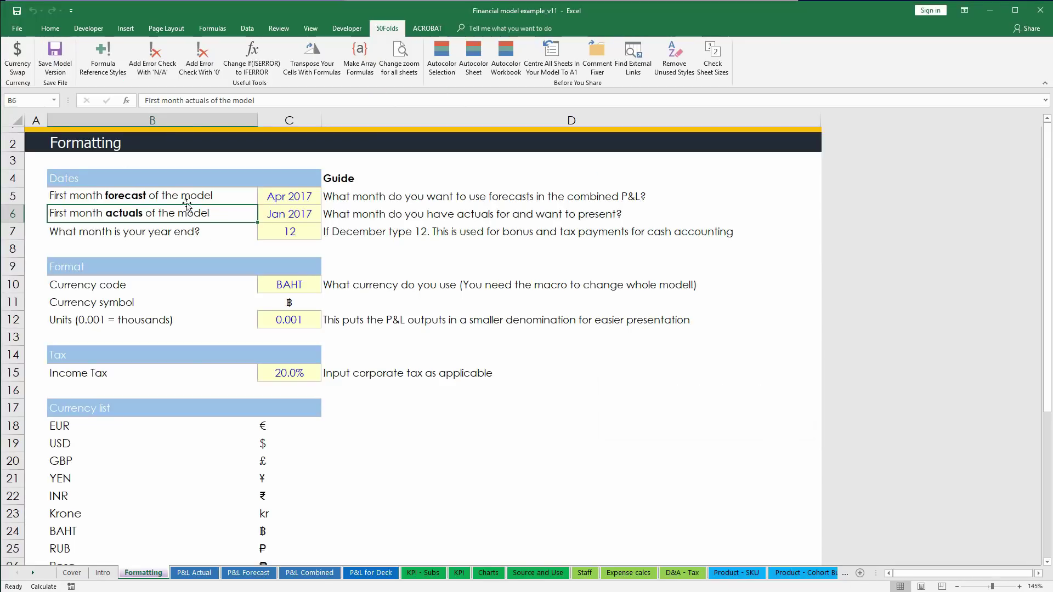
pyautogui.click(55, 58)
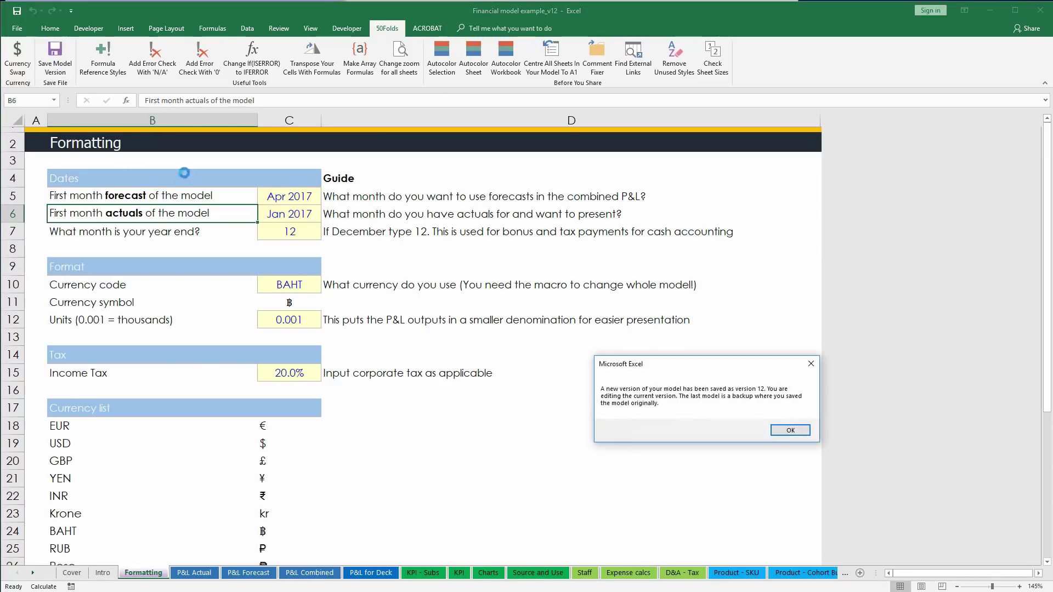
pyautogui.click(790, 429)
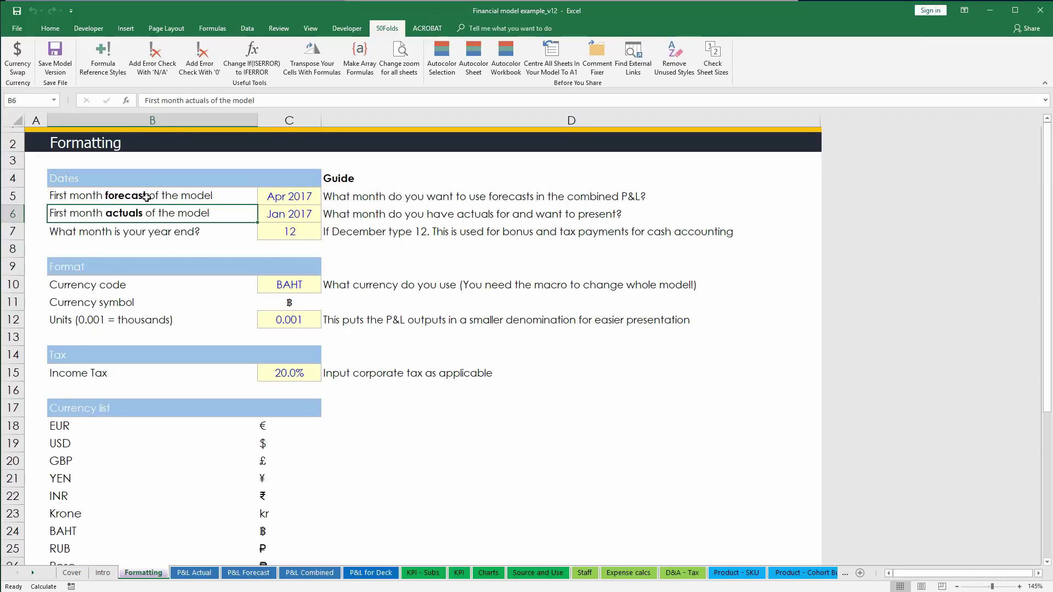
pyautogui.moveTo(335, 219); pyautogui.dragTo(335, 223)
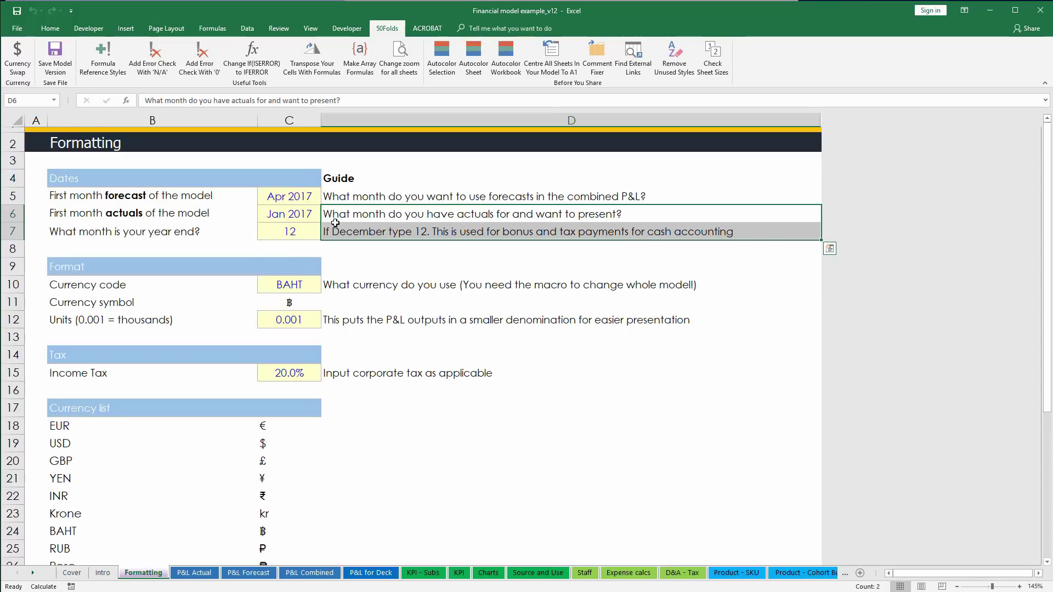
pyautogui.click(350, 267)
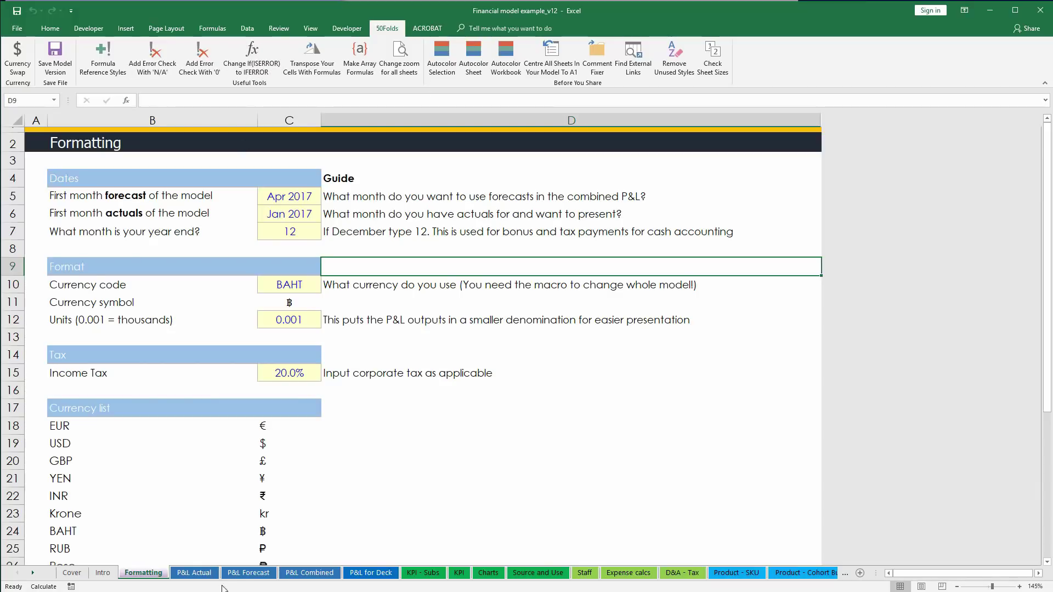
# Open the P&L Forecast sheet and inspect the reference styles in the FY 1 Total Net Orders formula in E63.
pyautogui.click(249, 574)
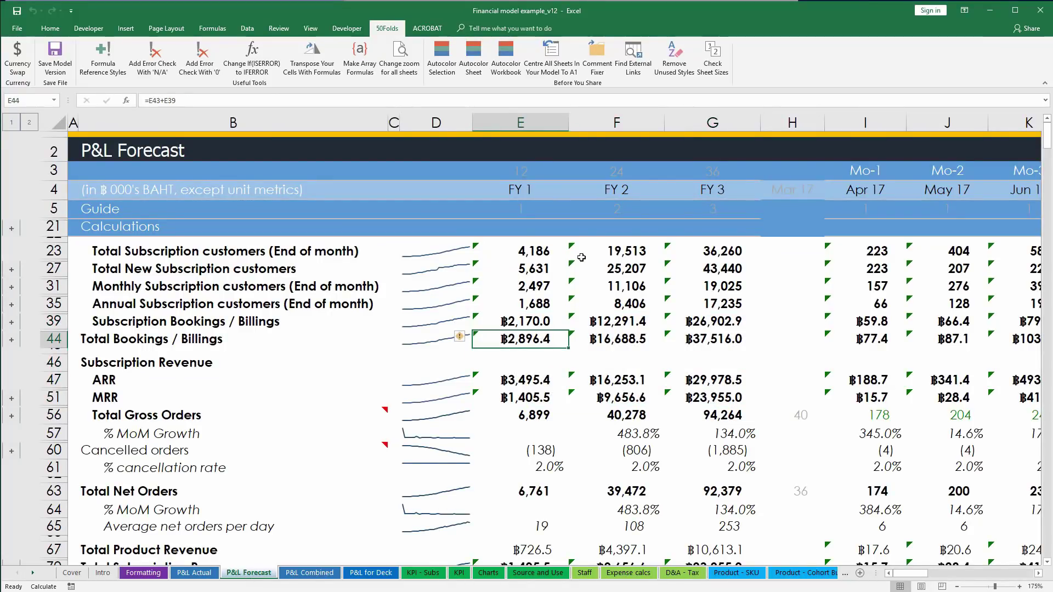
pyautogui.click(541, 255)
pyautogui.scroll(-3, 541, 255)
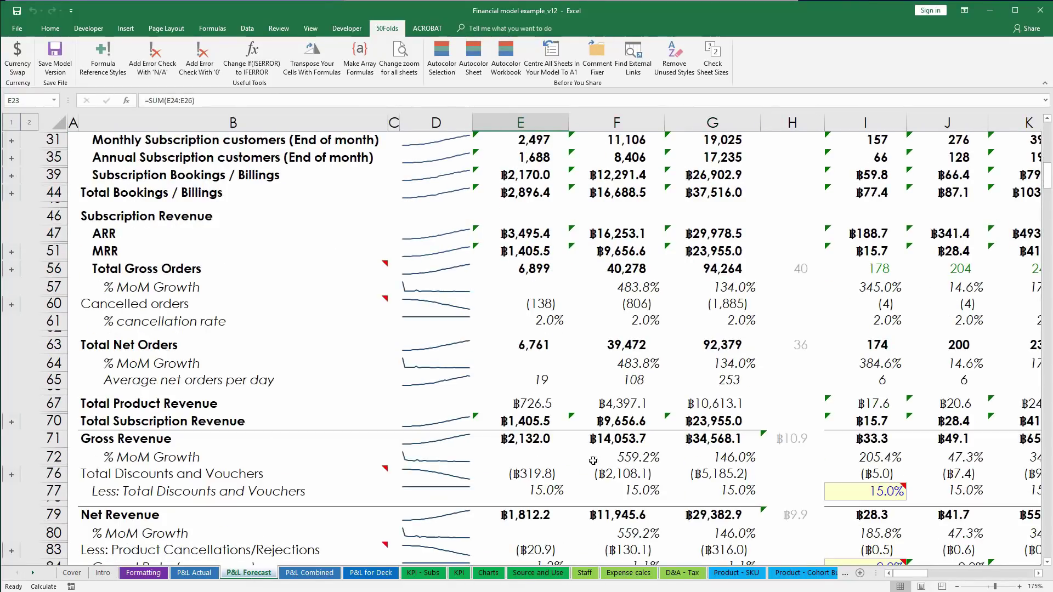
pyautogui.click(529, 345)
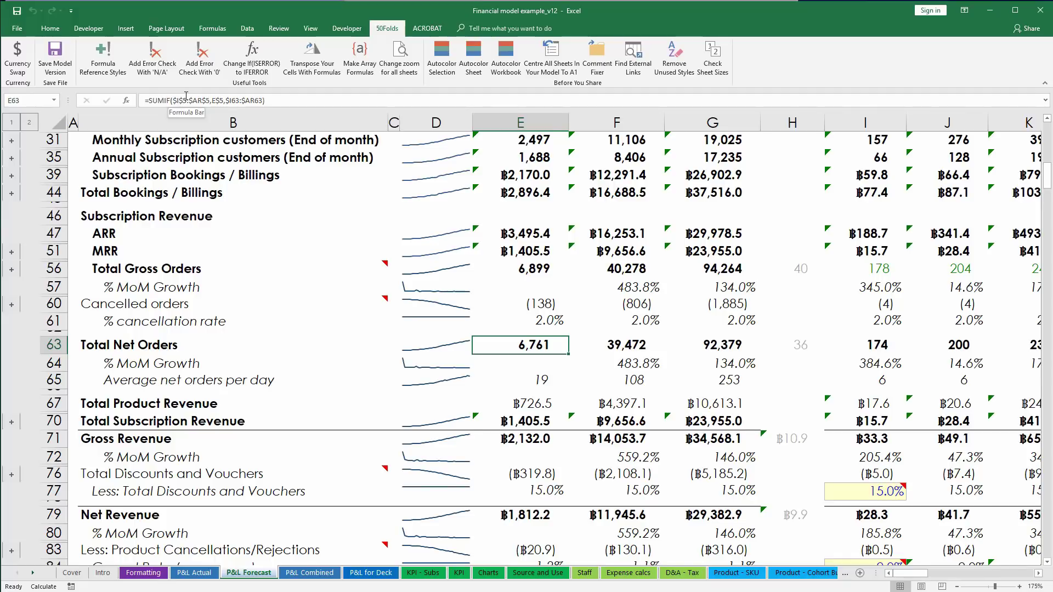
pyautogui.moveTo(175, 101); pyautogui.dragTo(252, 104)
pyautogui.press('Escape')
# Convert the Total Net Orders formulas in E63:G63 to relative references with Formula Reference Styles, option 4.
pyautogui.click(105, 60)
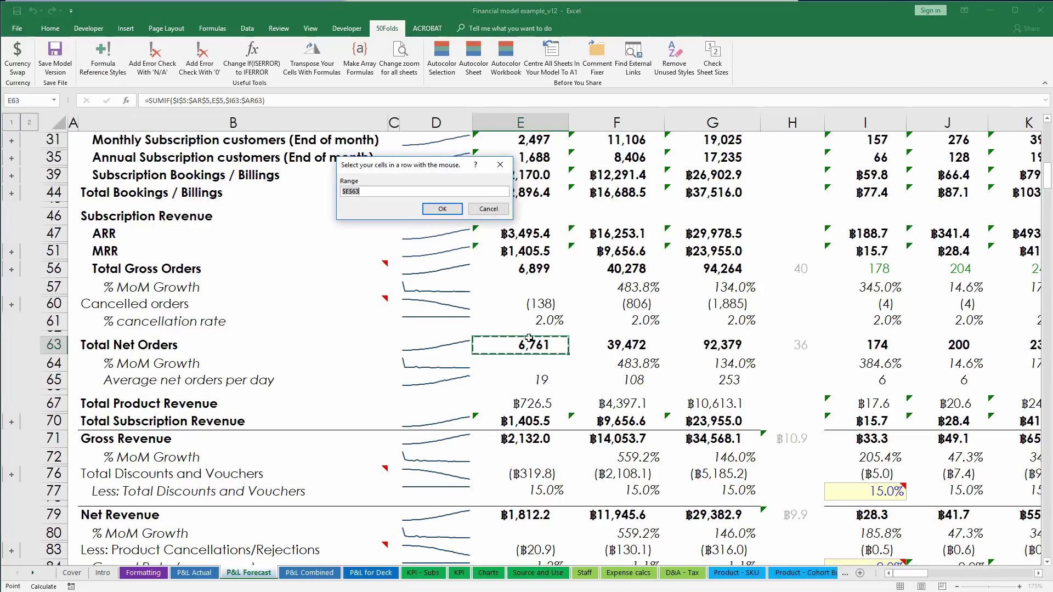
pyautogui.moveTo(519, 345); pyautogui.dragTo(712, 354)
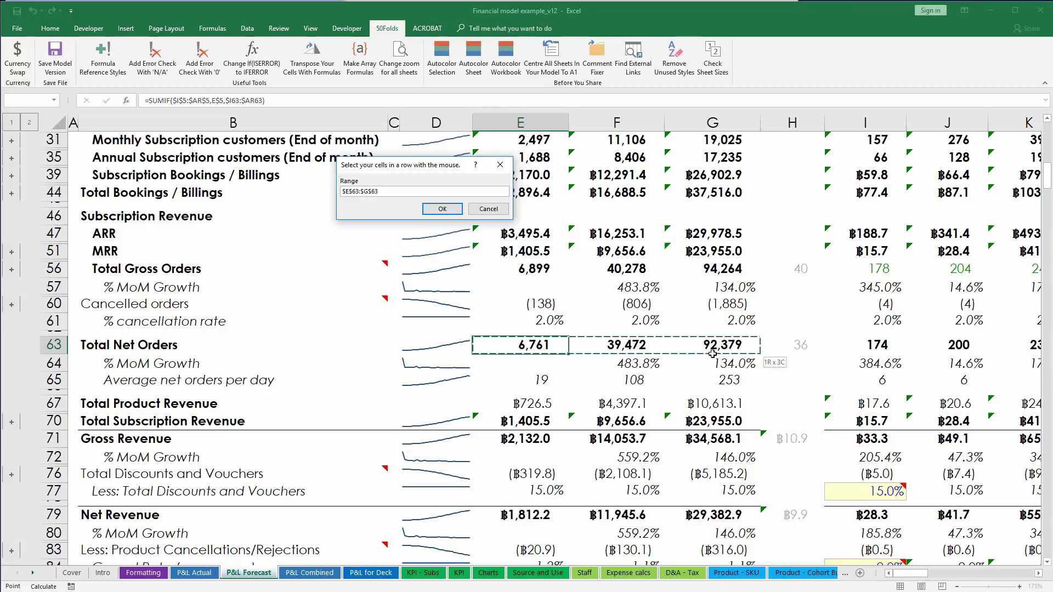
pyautogui.press('Return')
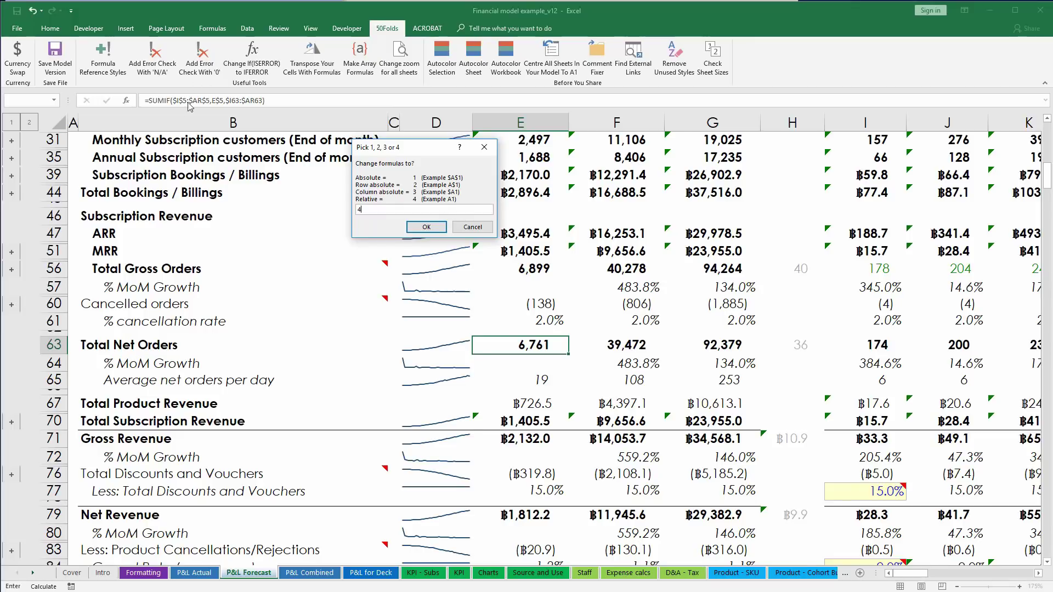
pyautogui.click(430, 226)
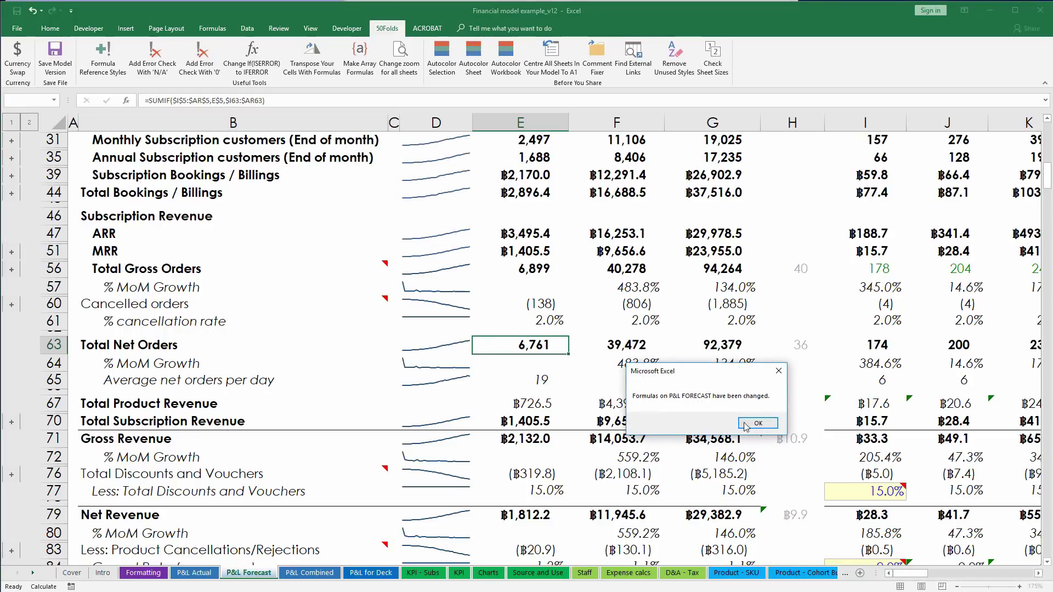
pyautogui.click(758, 423)
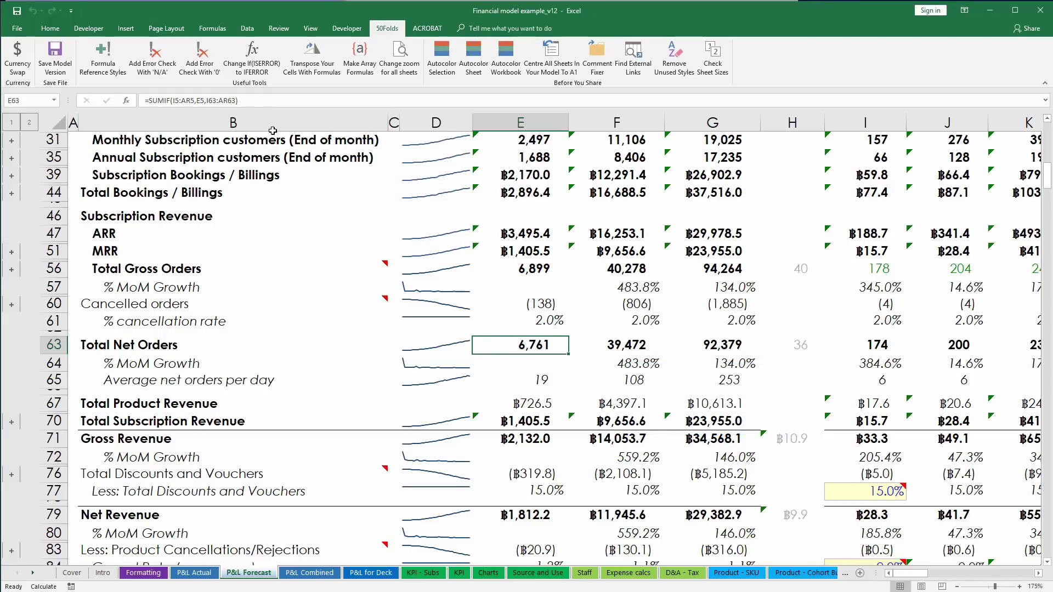
# Check the formula in F63, and convert the formulas in E63:G63 to row-absolute references with Formula Reference Styles, option 2.
pyautogui.press('Right')
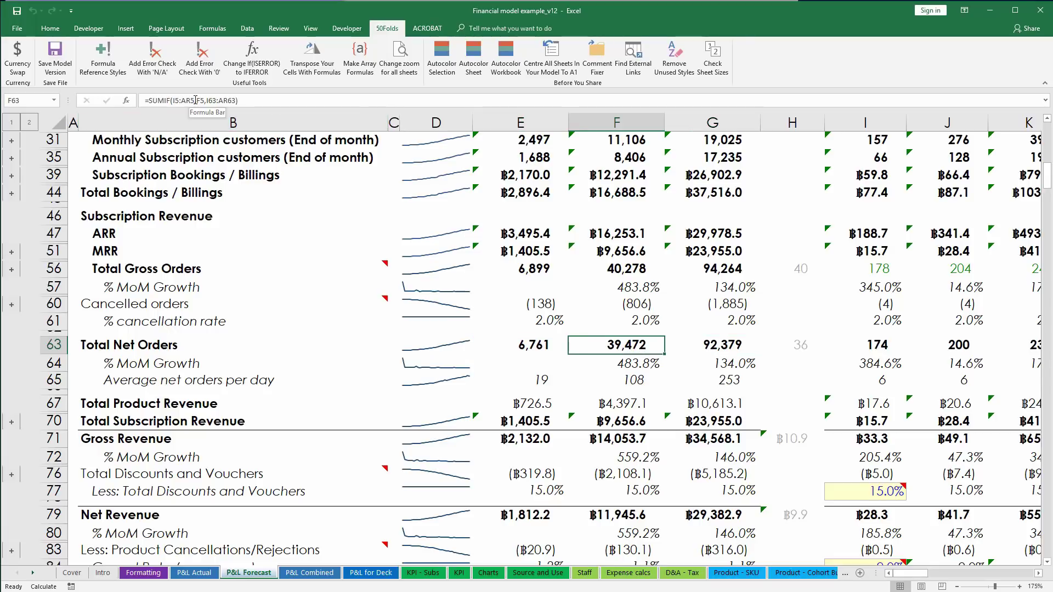
pyautogui.press('Left')
pyautogui.hotkey('shift', 'Right')
pyautogui.hotkey('shift', 'Right')
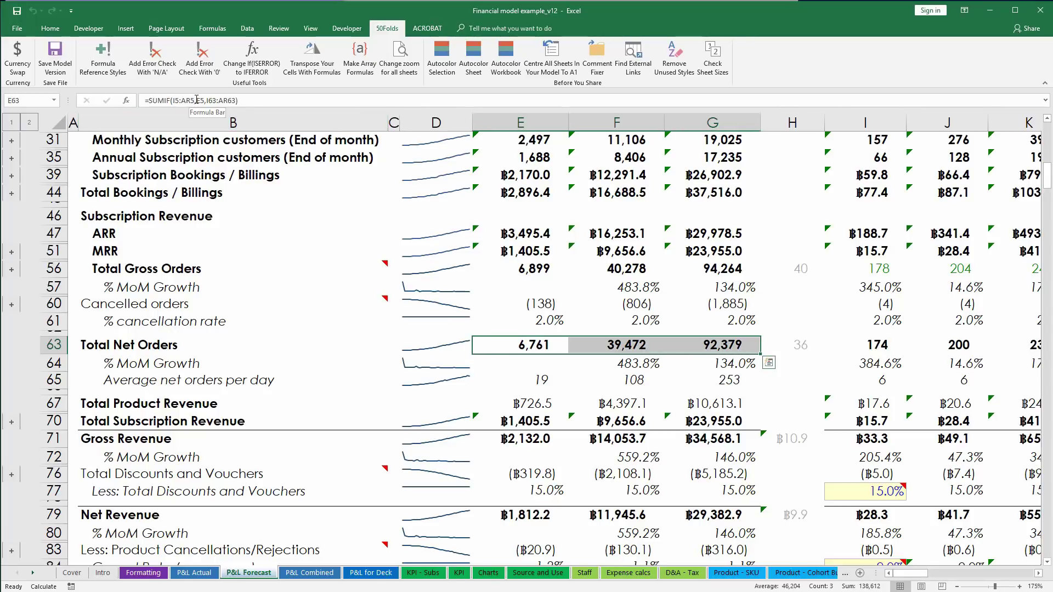
pyautogui.click(97, 69)
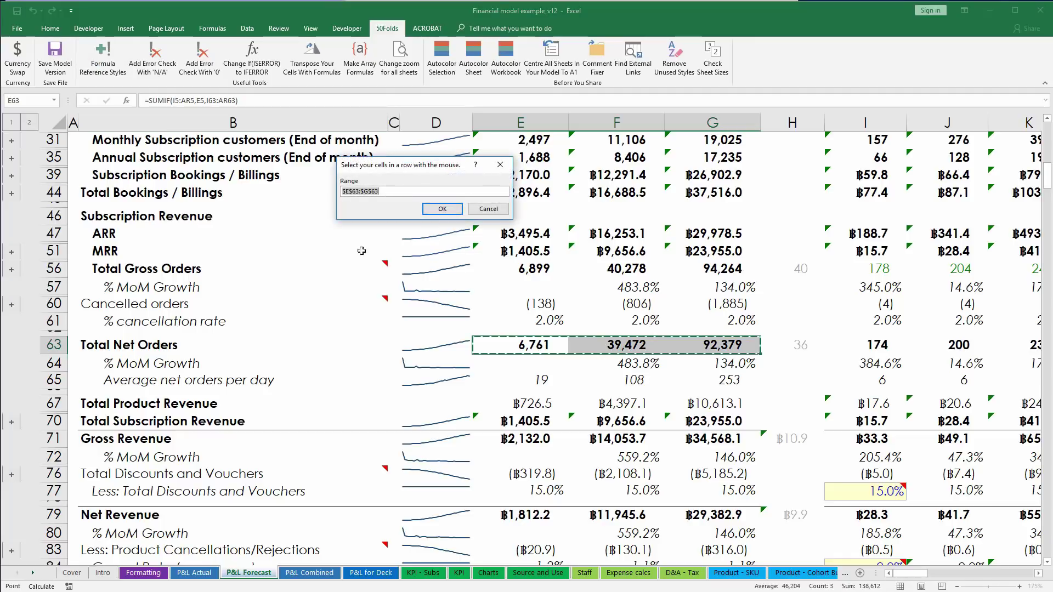
pyautogui.click(442, 209)
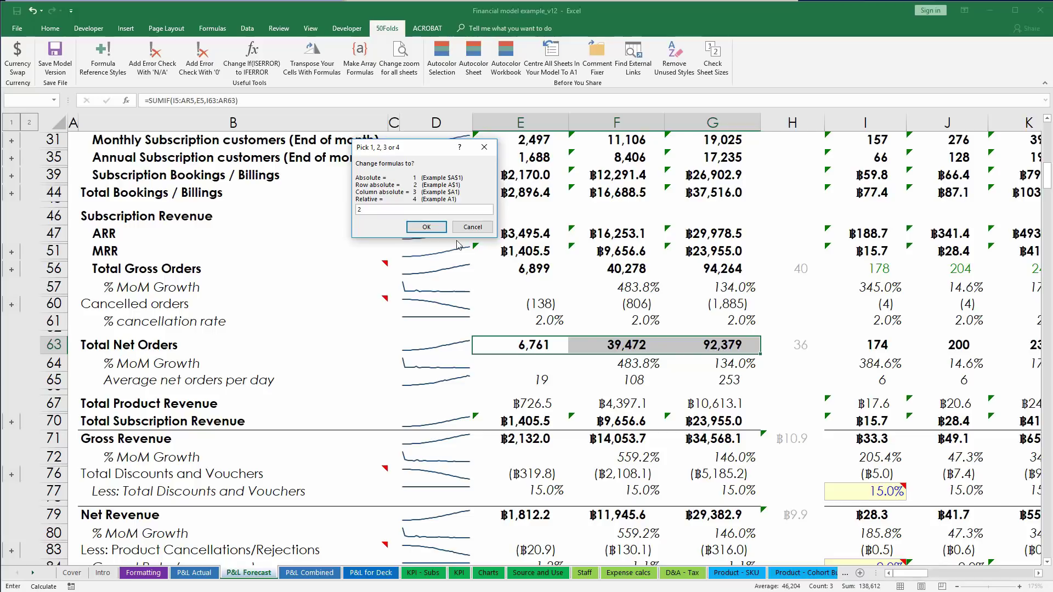
pyautogui.write('2')
pyautogui.press('Return')
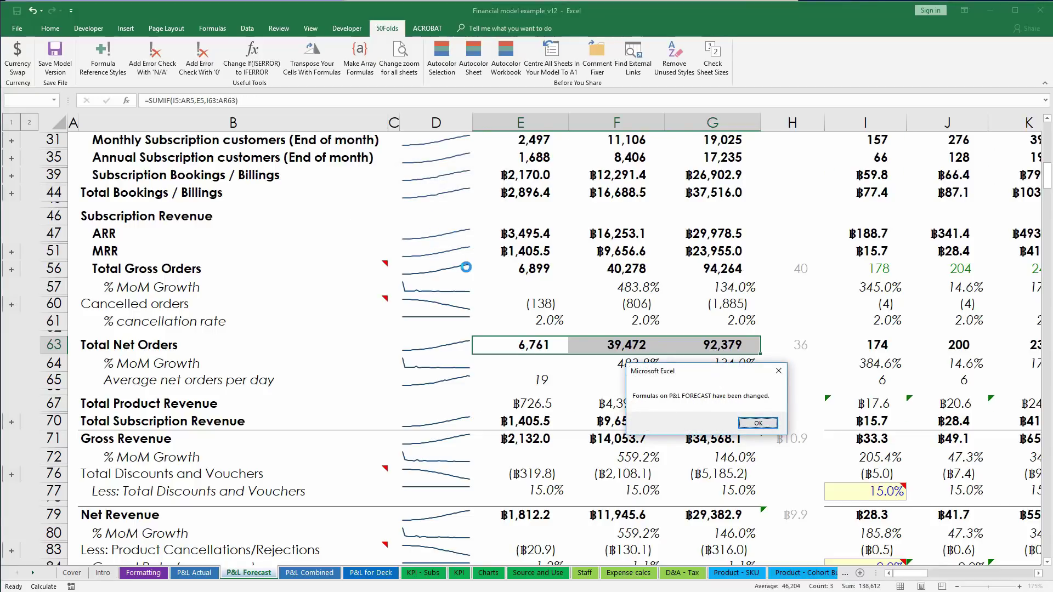
pyautogui.press('Return')
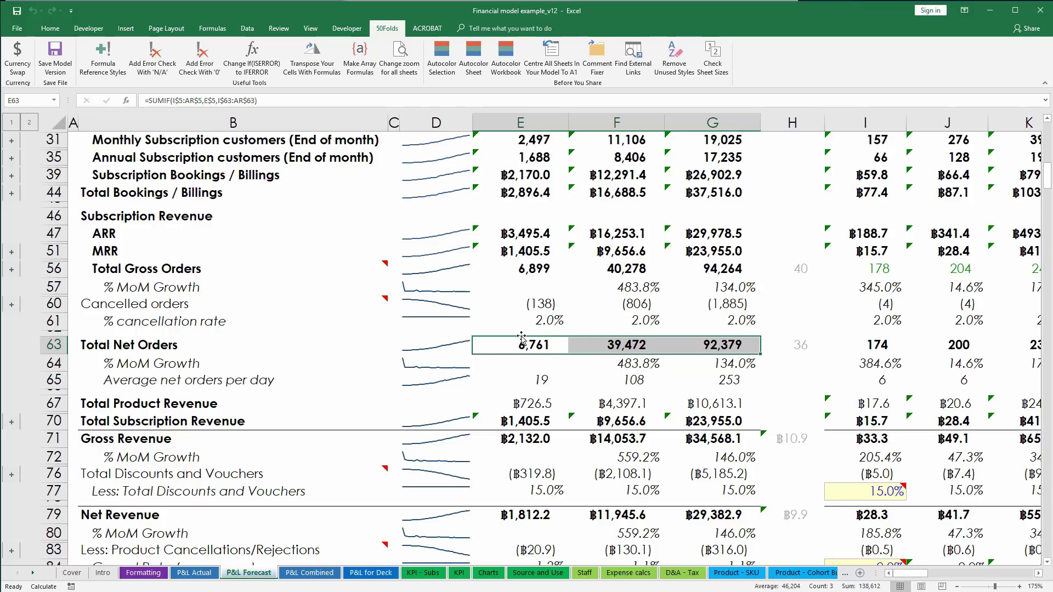
# Replace the FY 1 Total Net Orders formula in E63 with =0/0.
pyautogui.click(547, 348)
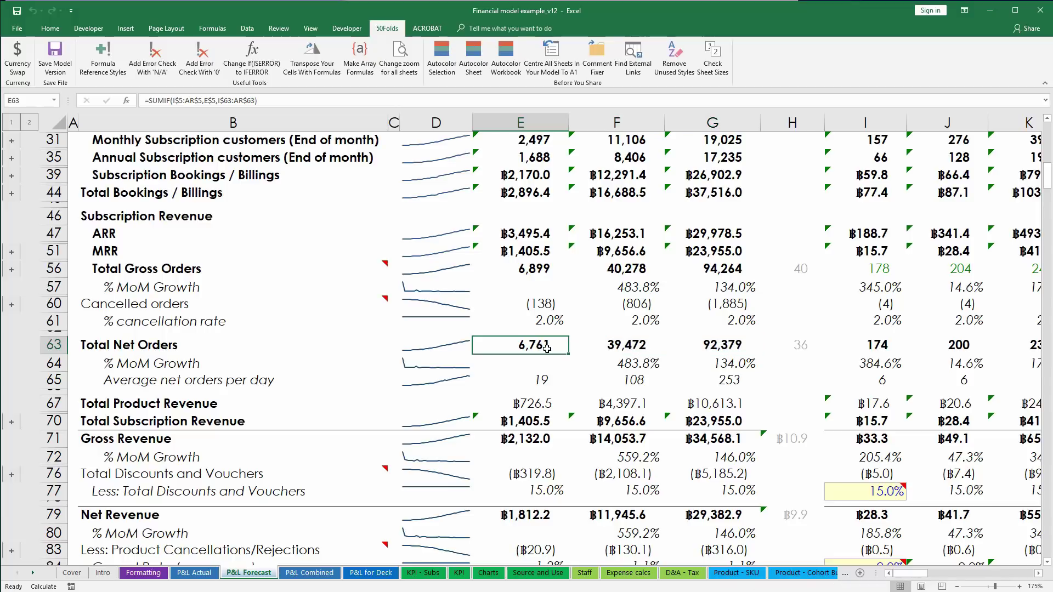
pyautogui.write('=')
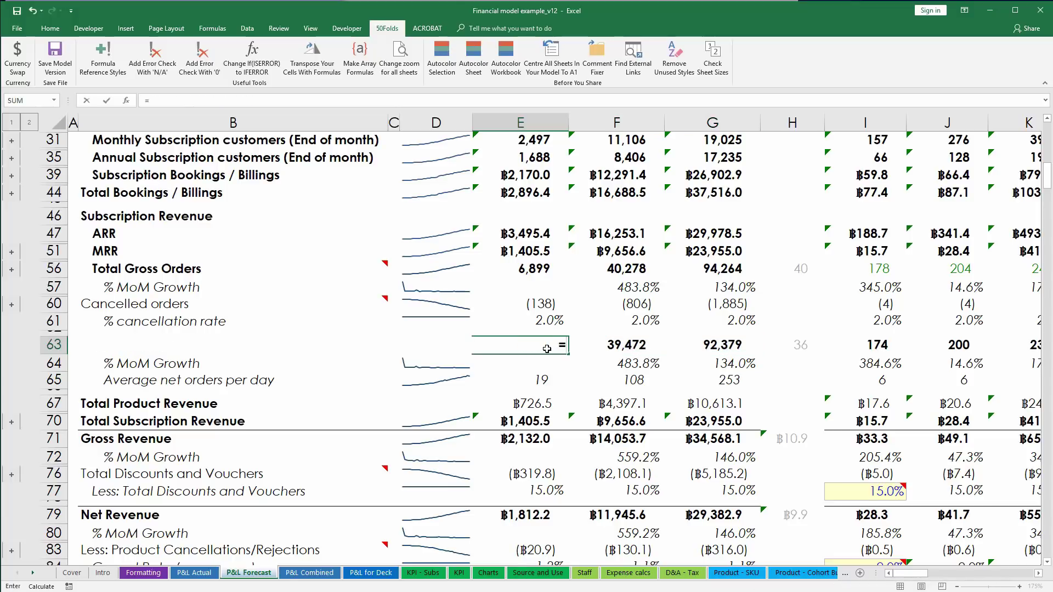
pyautogui.write('9/0')
pyautogui.press('Return')
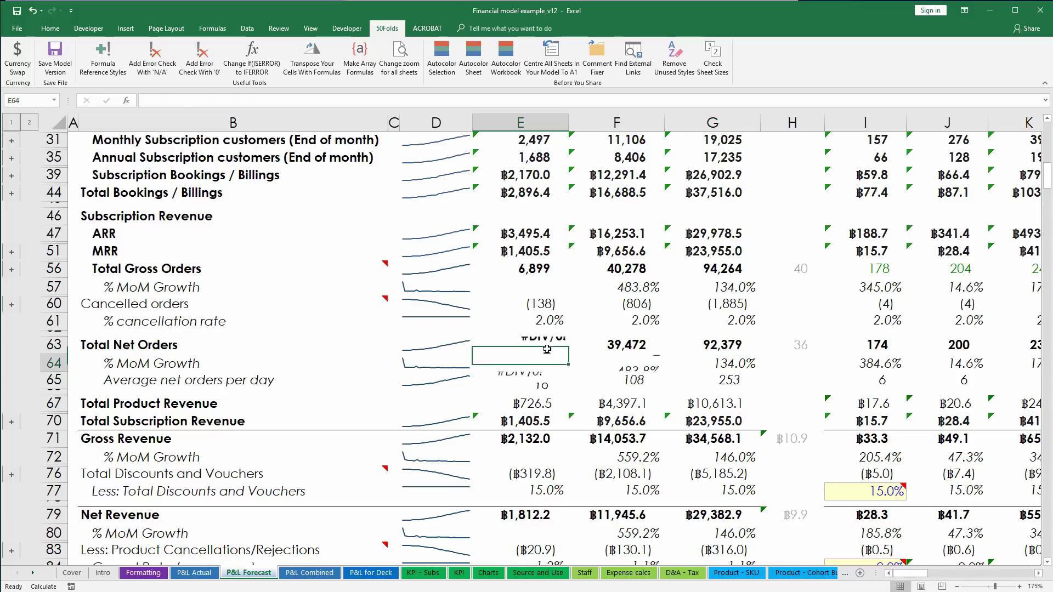
# Apply Add Error Check With 'N/A' to cell E63, and inspect the FY 1 Average net orders per day formula in E65.
pyautogui.click(547, 349)
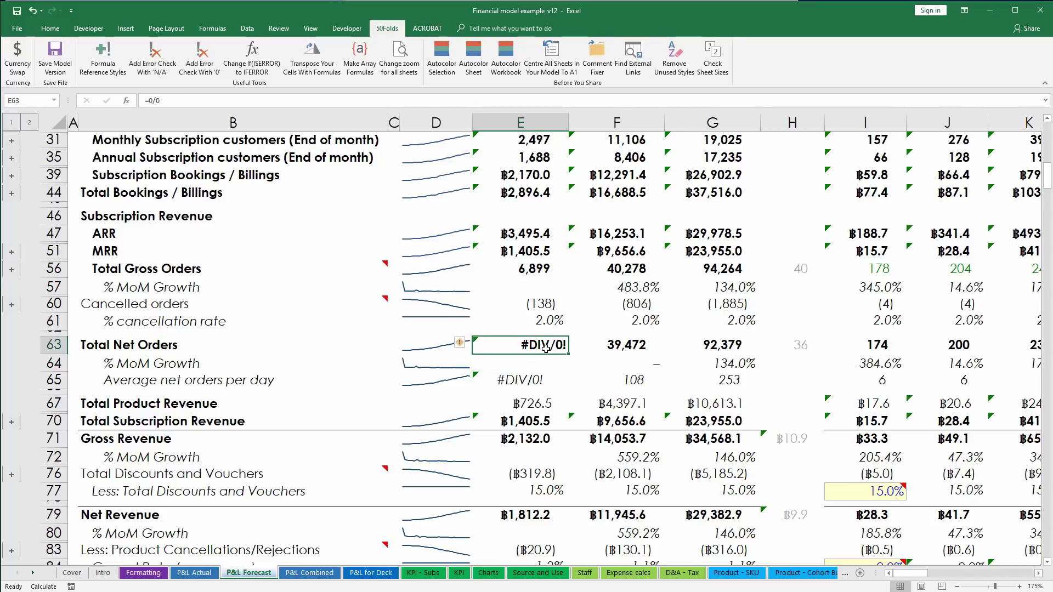
pyautogui.scroll(-2, 526, 386)
pyautogui.scroll(2, 536, 363)
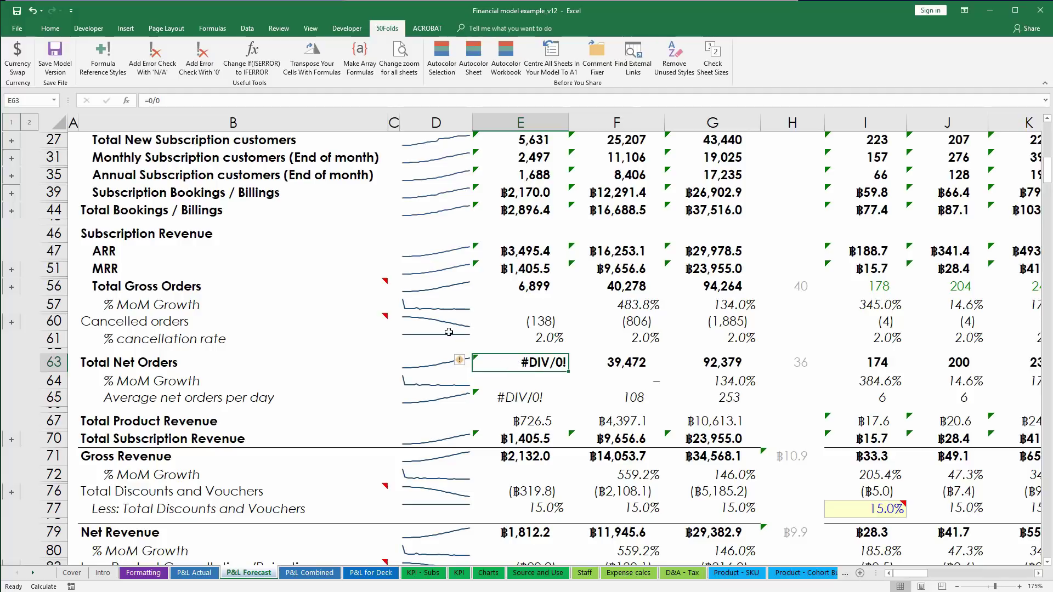
pyautogui.click(165, 69)
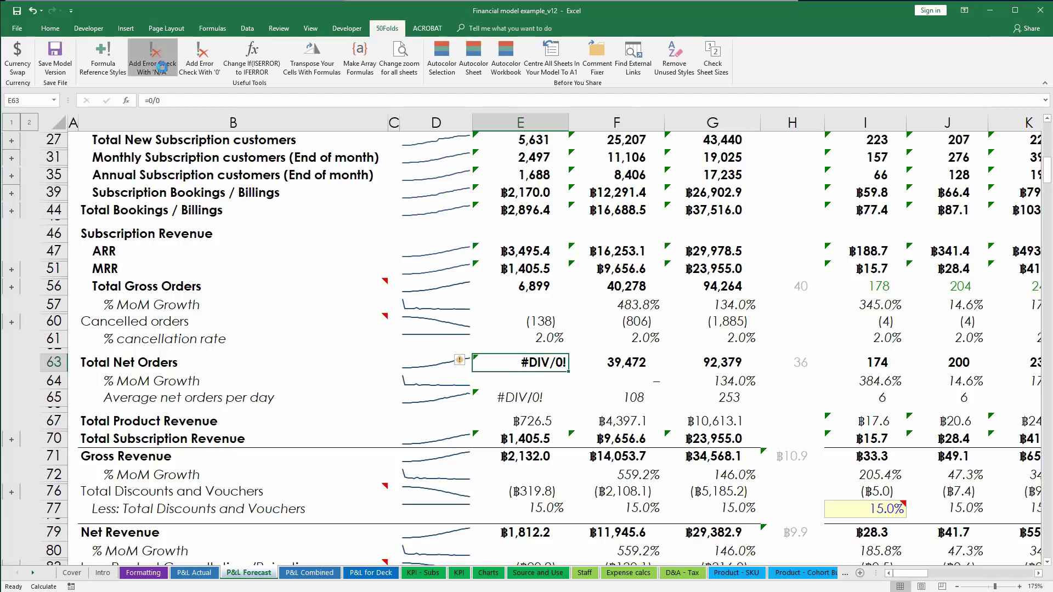
pyautogui.click(442, 209)
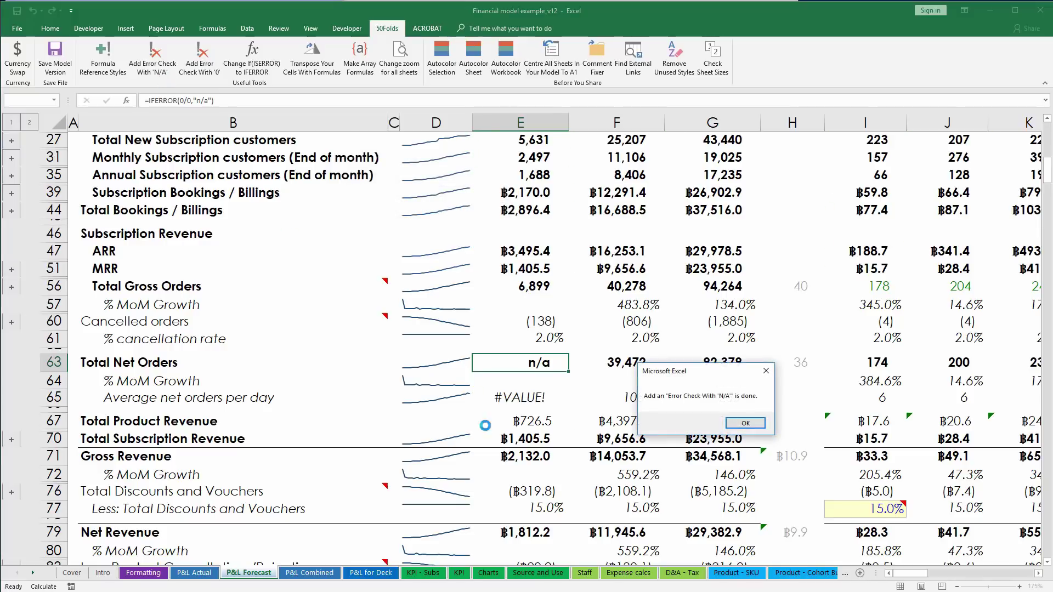
pyautogui.press('Return')
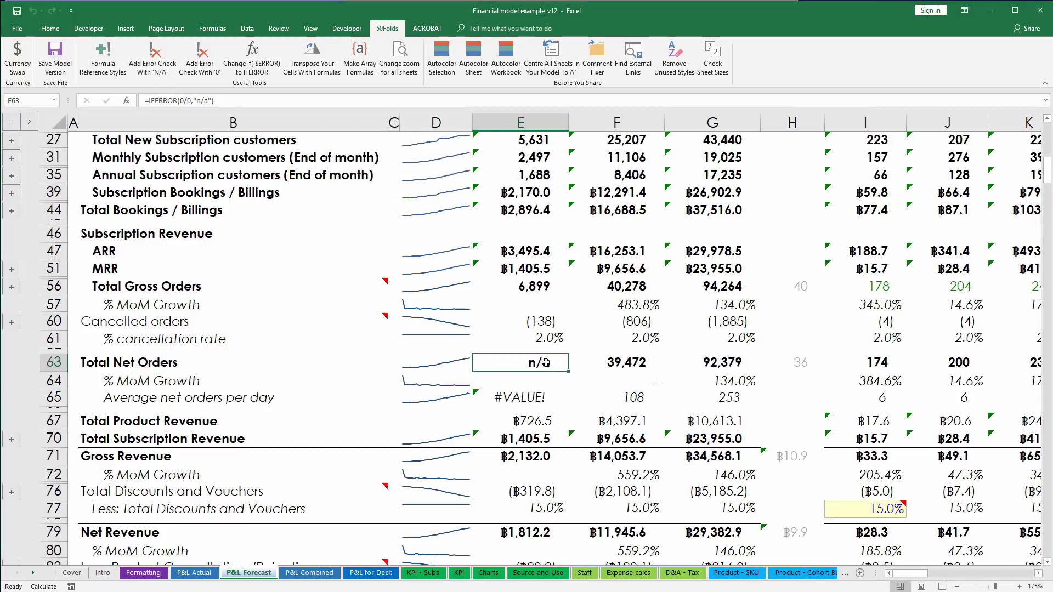
pyautogui.click(528, 400)
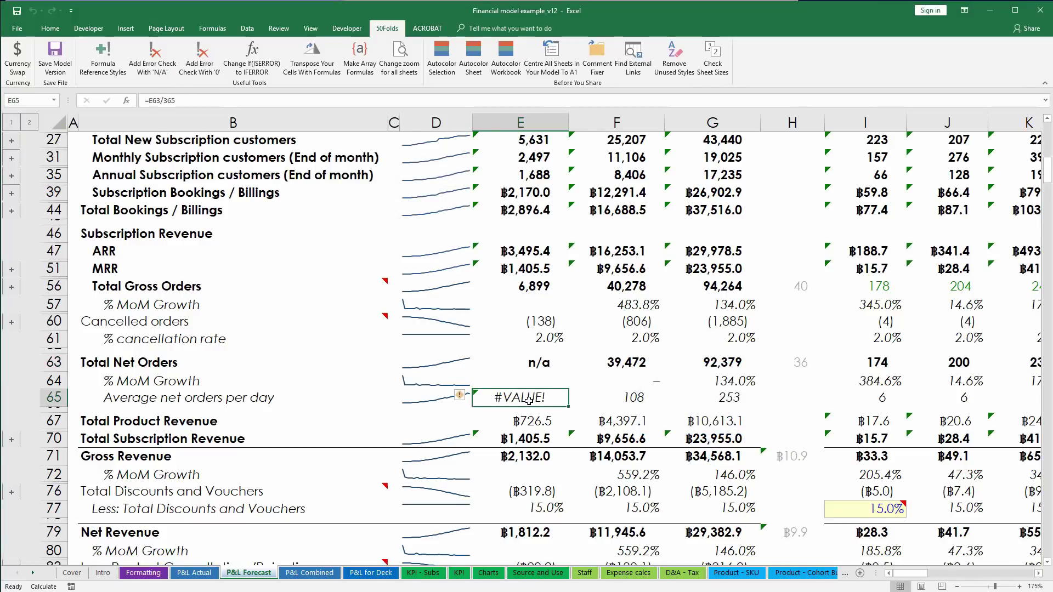
# Apply Add Error Check With '0' to the FY 1 Total Net Orders cell E63, and check cells E63 and E65.
pyautogui.click(539, 365)
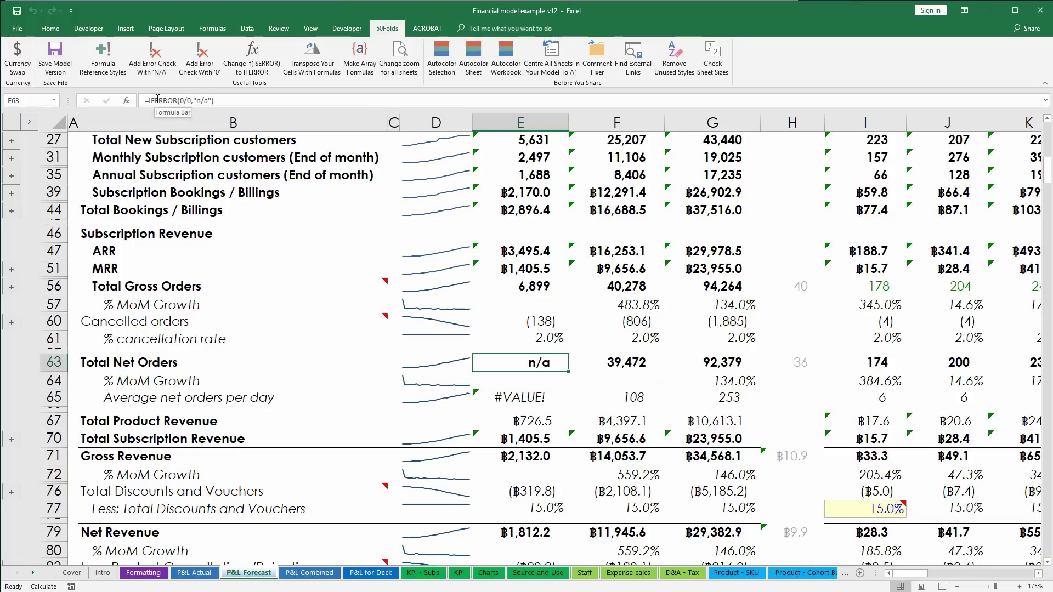
pyautogui.click(200, 58)
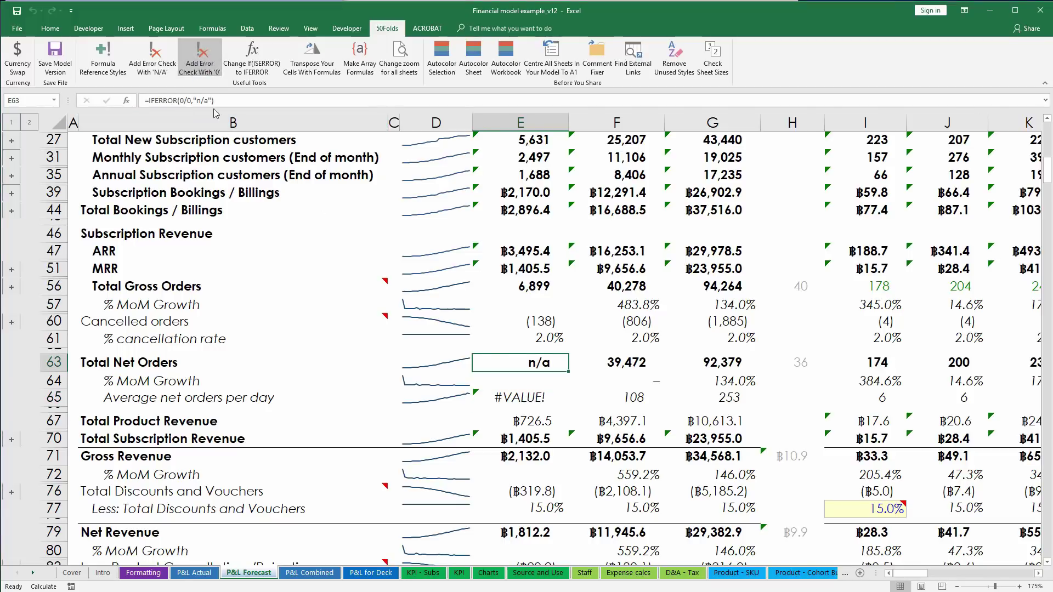
pyautogui.click(442, 209)
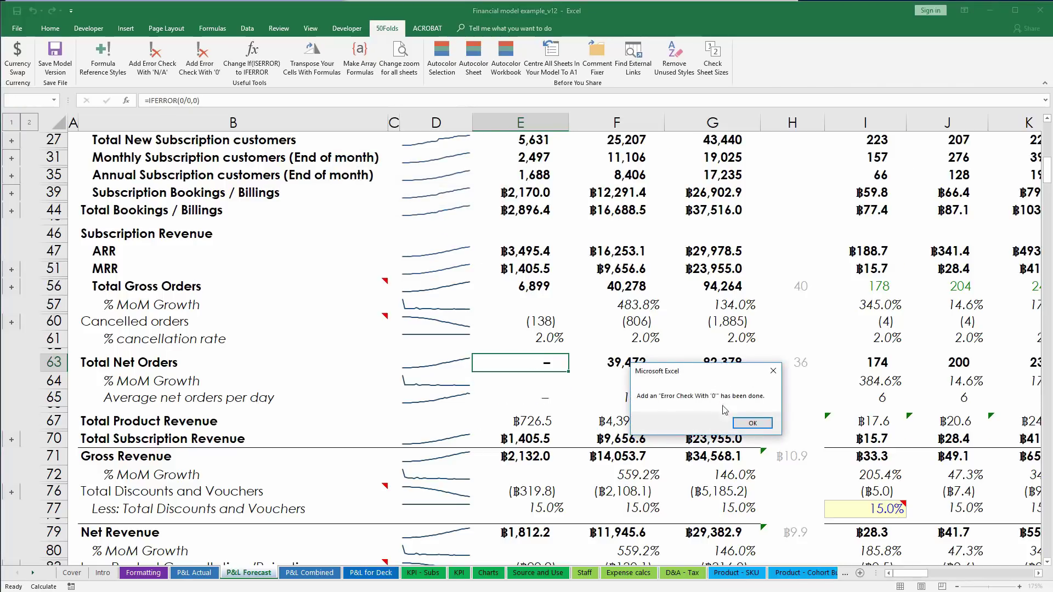
pyautogui.click(753, 426)
pyautogui.click(540, 399)
pyautogui.click(536, 365)
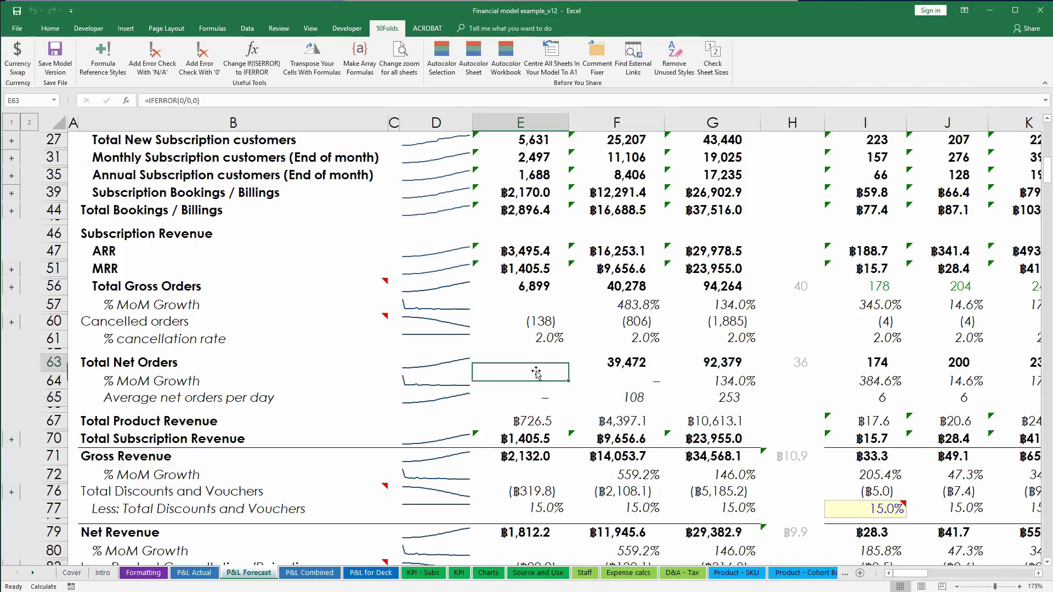
pyautogui.click(539, 400)
pyautogui.click(546, 368)
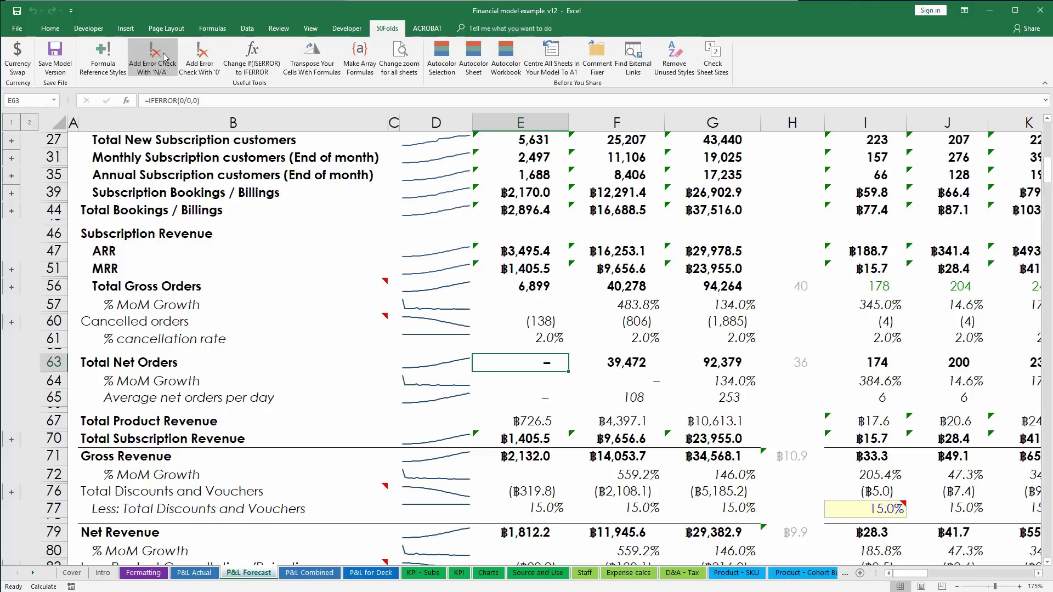
# Inspect the Jan 17 % MoM Growth formula in I9 on the P&L for Deck sheet, and open the P&L Actual sheet.
pyautogui.click(381, 574)
pyautogui.click(532, 271)
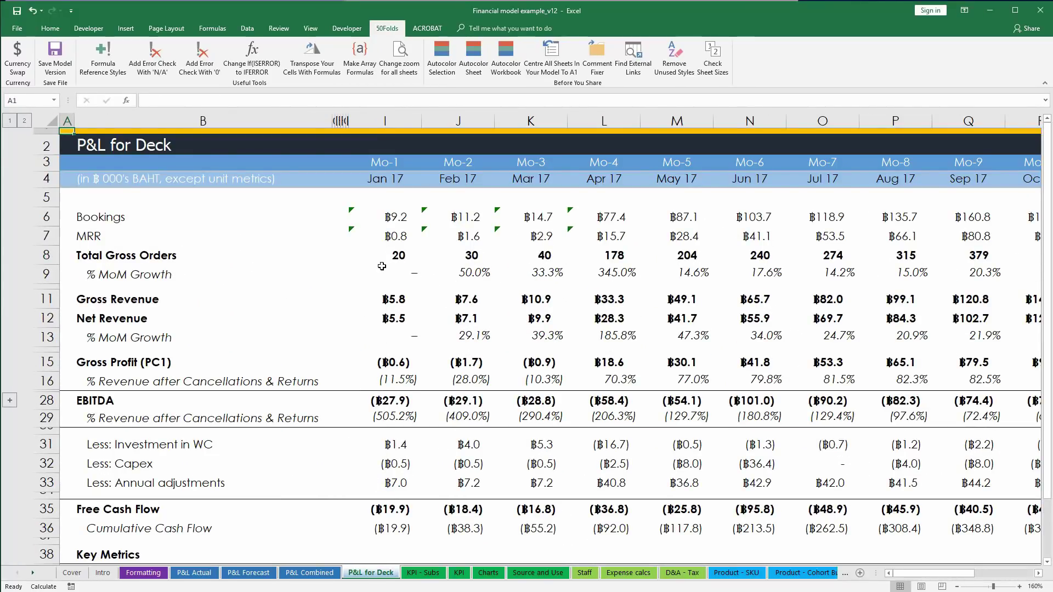
pyautogui.click(405, 270)
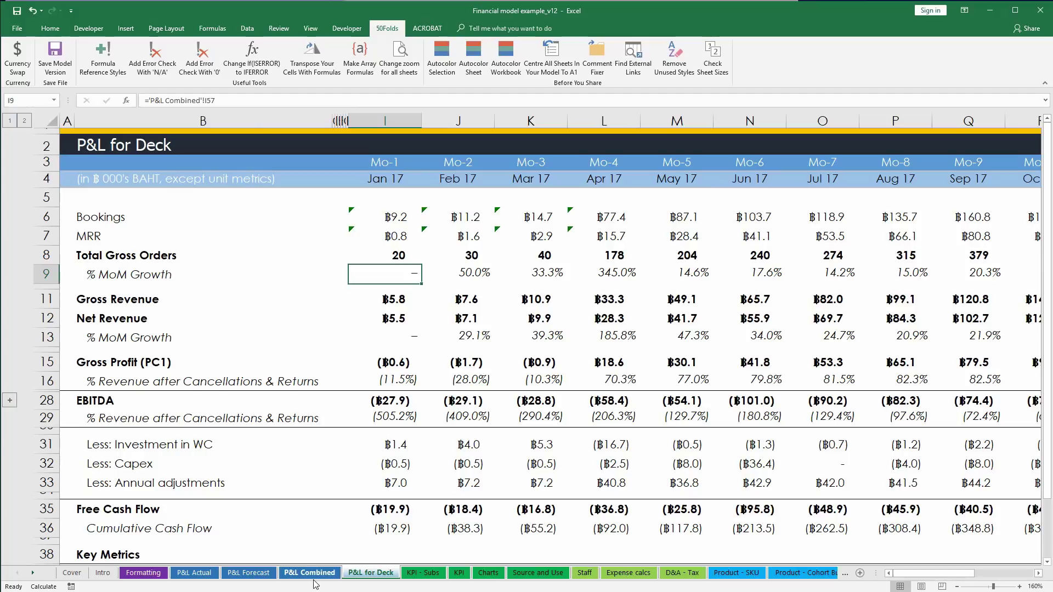
pyautogui.click(208, 575)
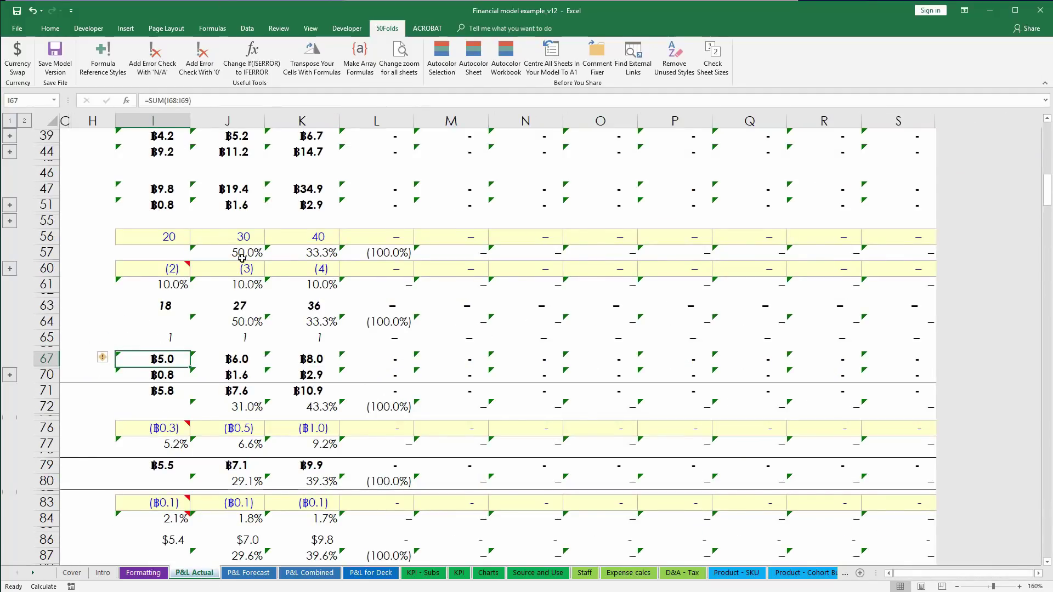
# Apply Add Error Check With 'N/A' to the SUM formula in cell I67.
pyautogui.click(160, 60)
pyautogui.press('Return')
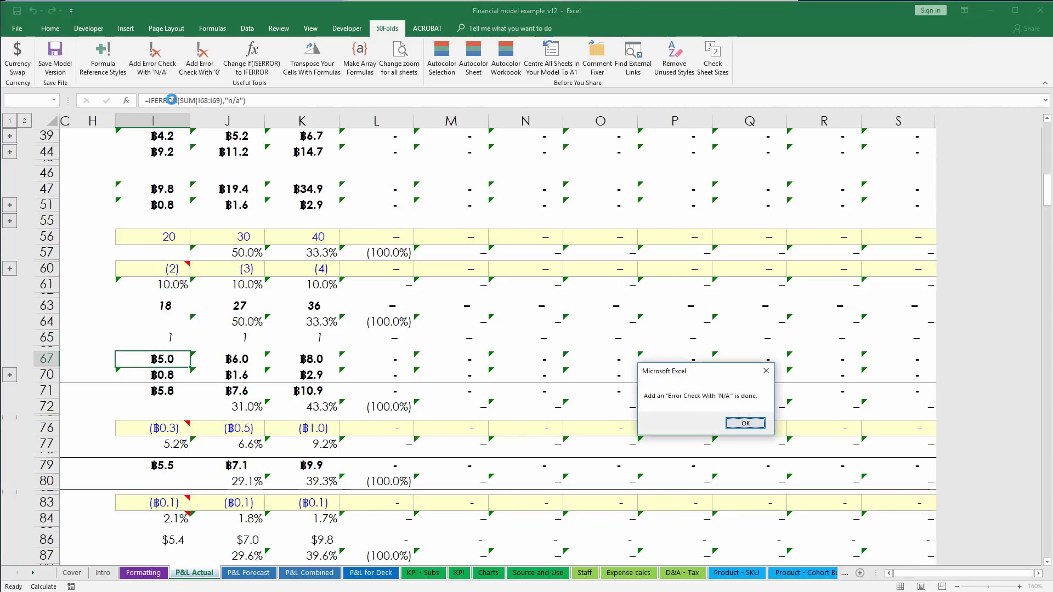
pyautogui.press('Return')
# Switch the error check in cell I67 to a zero result with Add Error Check With '0'.
pyautogui.click(207, 73)
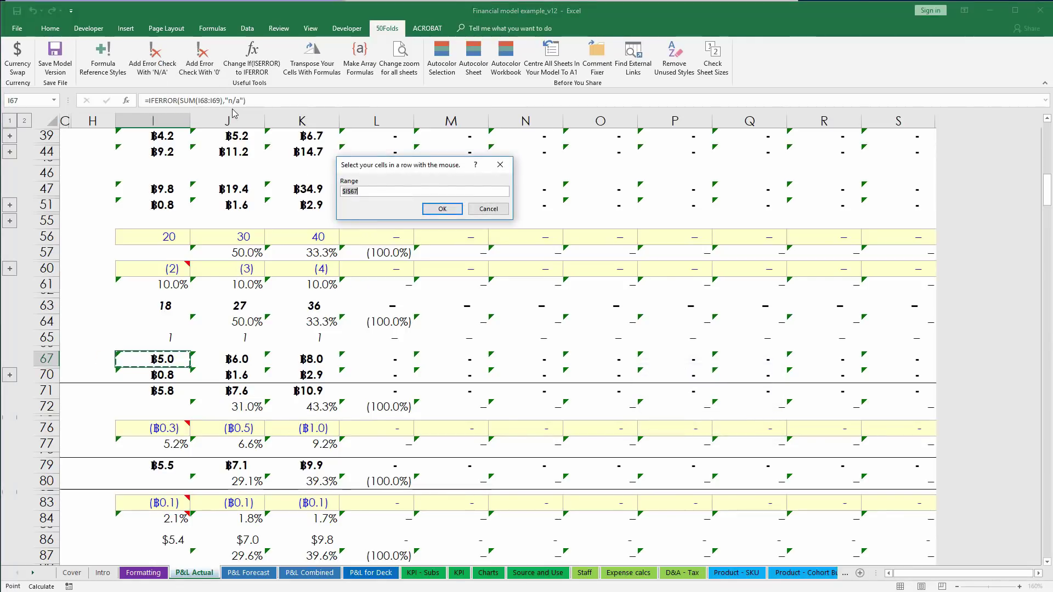
pyautogui.press('Return')
pyautogui.press('Return')
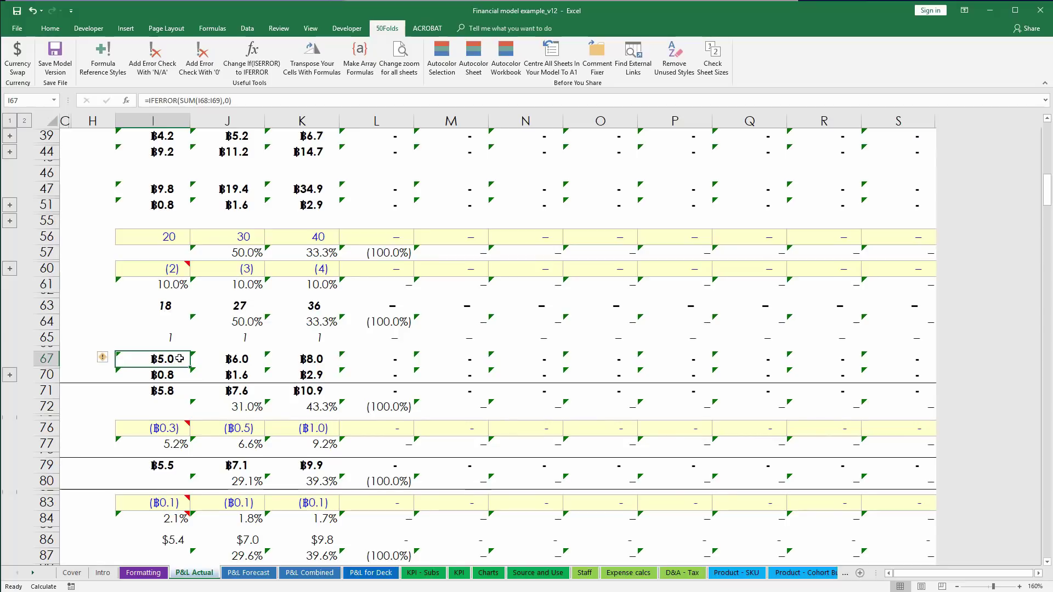
# Replace the formula in cell I67 with =IF(ISERROR(0/0),"yes",0/0).
pyautogui.write('=')
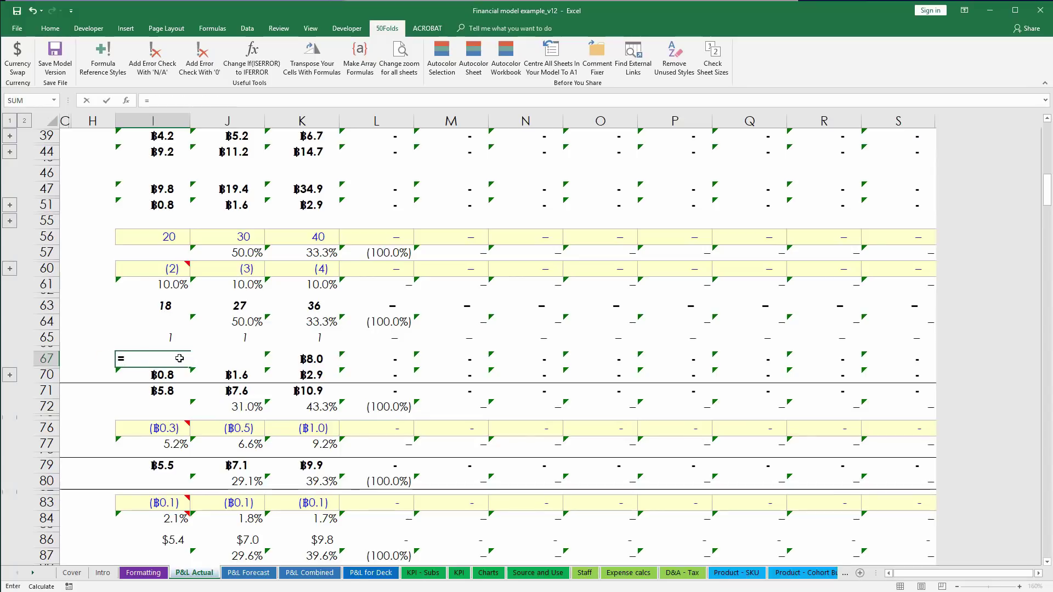
pyautogui.write('if(ise')
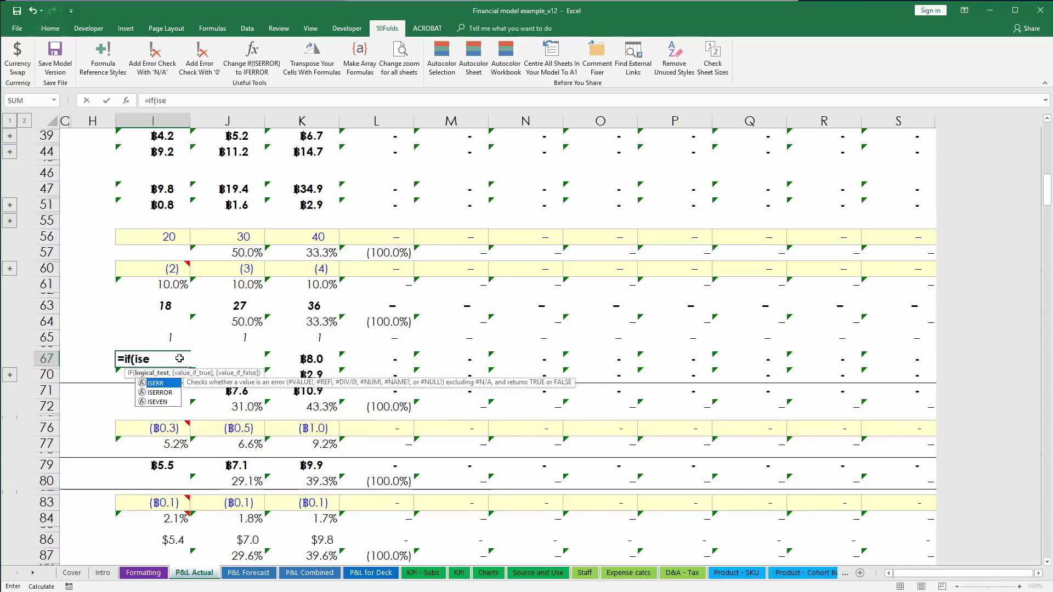
pyautogui.write('rror(')
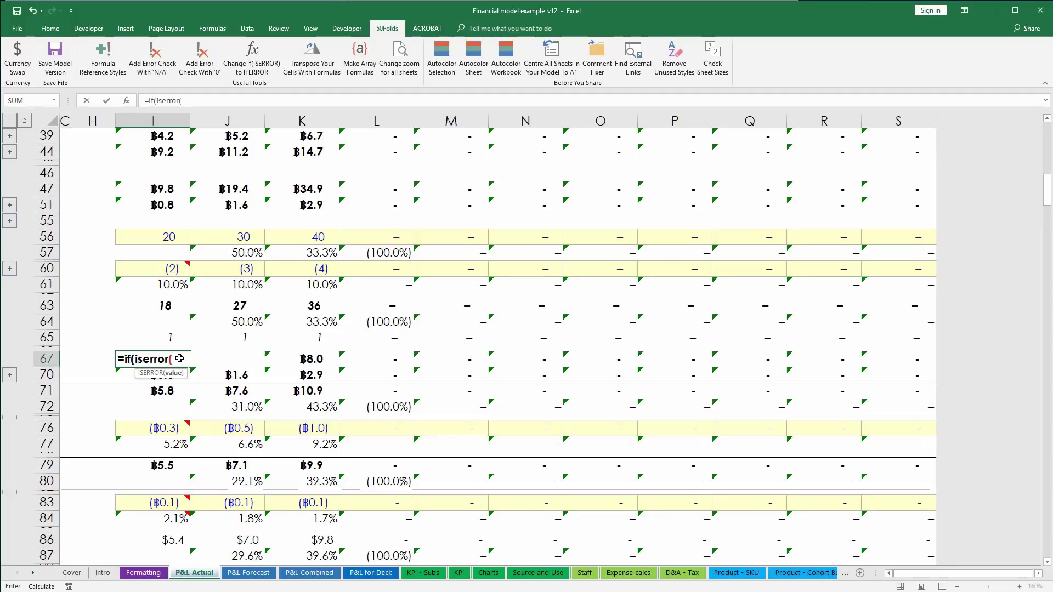
pyautogui.write('0/0')
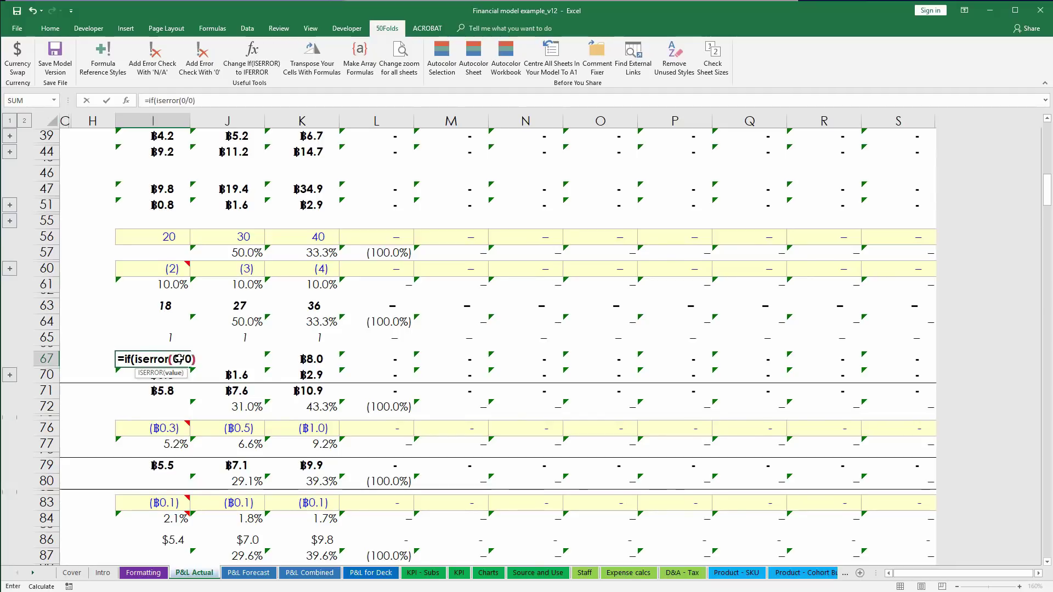
pyautogui.write('),')
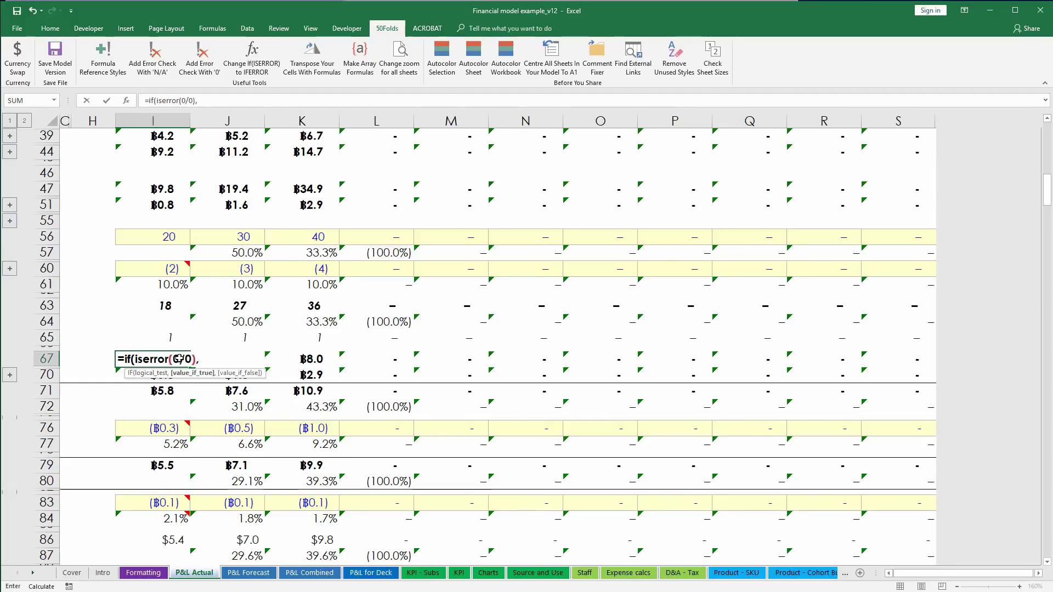
pyautogui.write('"yes')
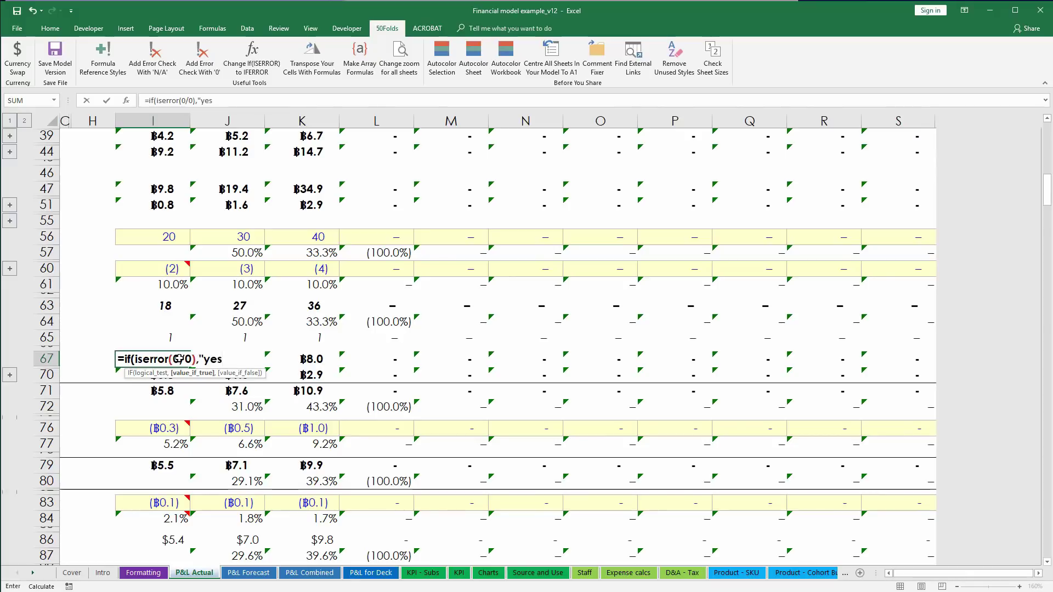
pyautogui.write('",0/0)')
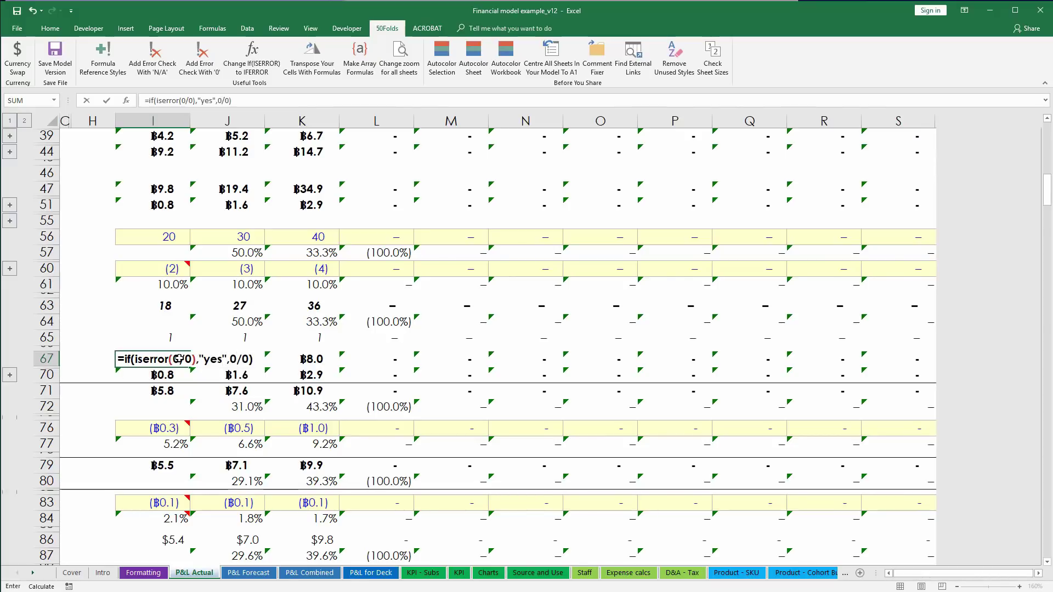
pyautogui.hotkey('ctrl', 'Return')
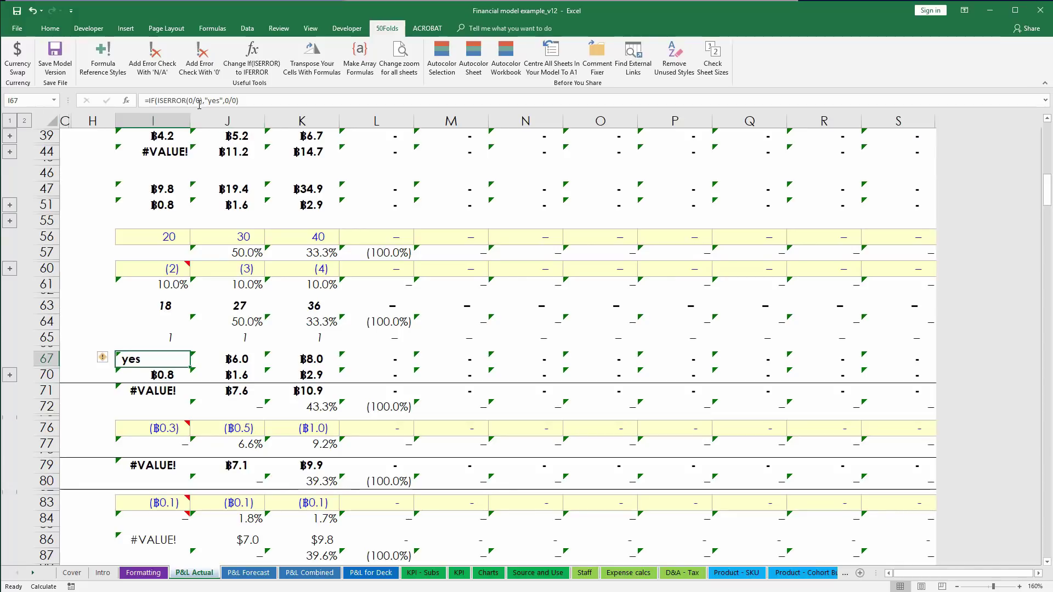
# Review the IF(ISERROR) formula in I67, and convert it with the Change If(ISERROR) to IFERROR macro.
pyautogui.press('F2')
pyautogui.click(235, 101)
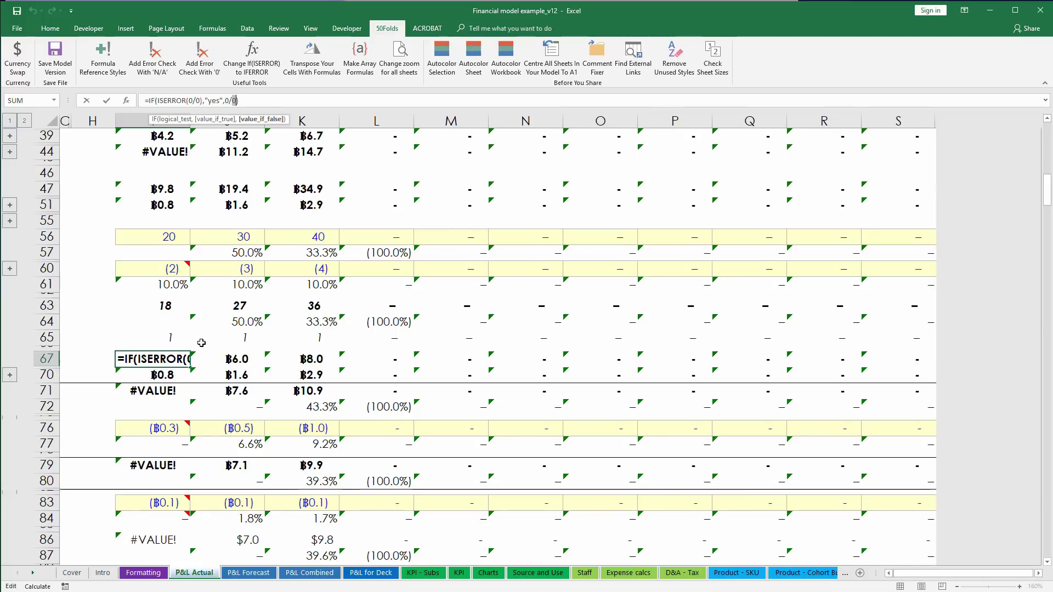
pyautogui.hotkey('ctrl', 'Return')
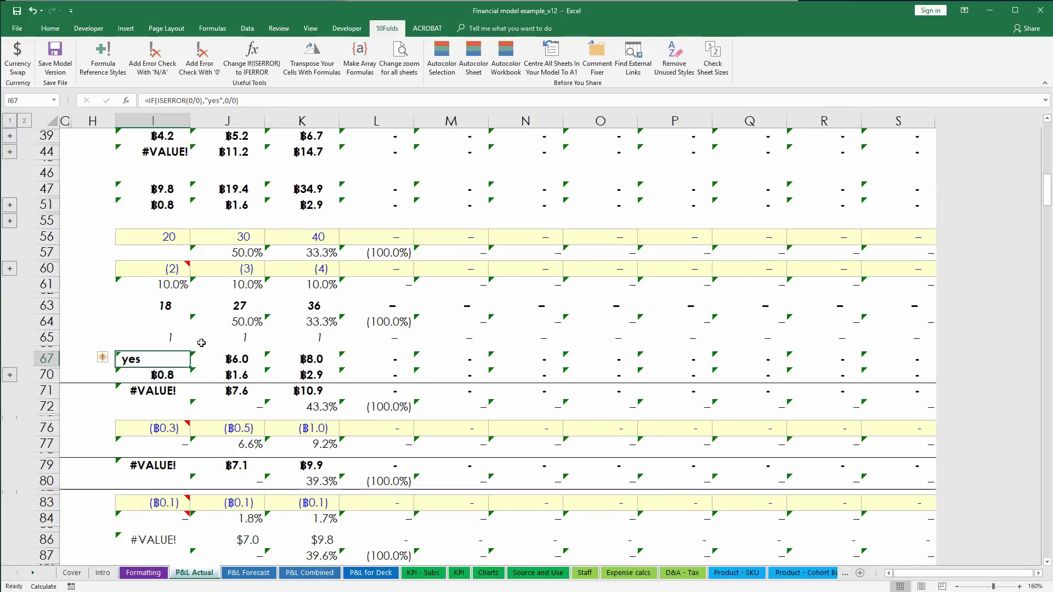
pyautogui.click(256, 71)
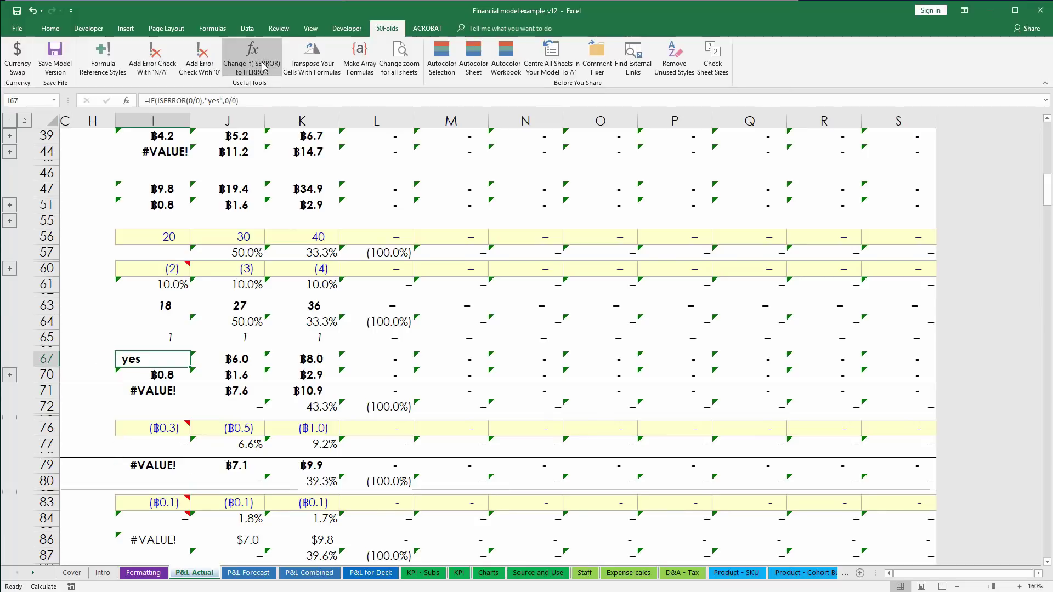
pyautogui.press('Return')
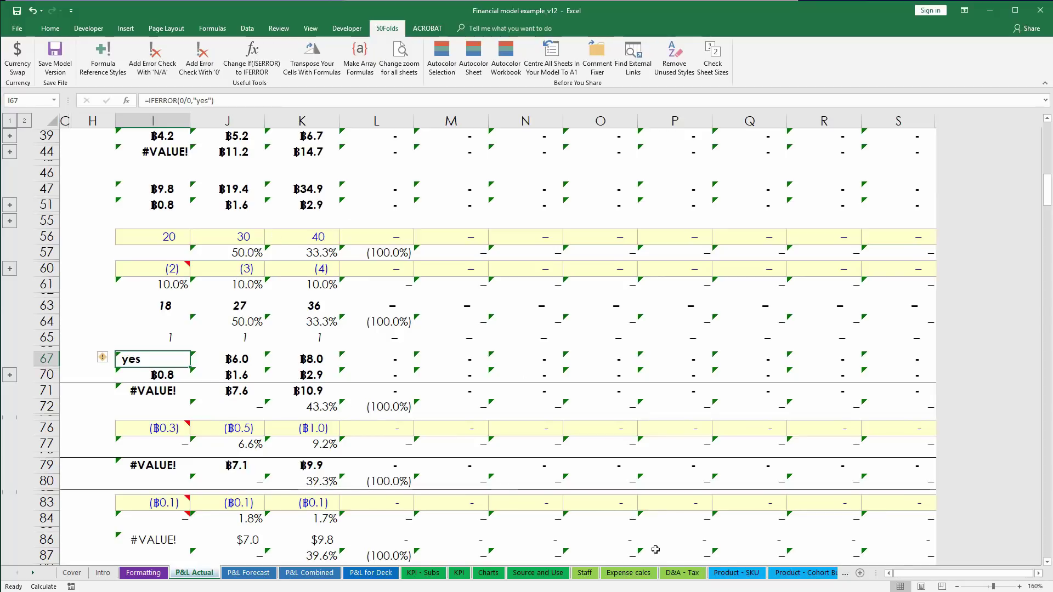
# Open the Sub - Calcs - Monthly sheet and expand its row grouping to level 3.
pyautogui.click(803, 572)
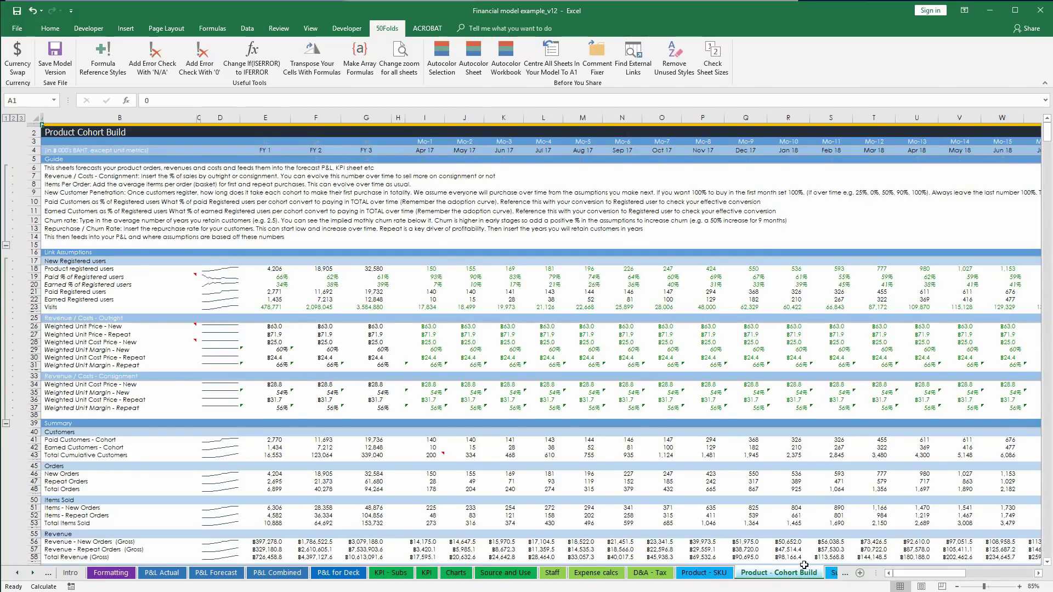
pyautogui.click(832, 573)
pyautogui.click(833, 573)
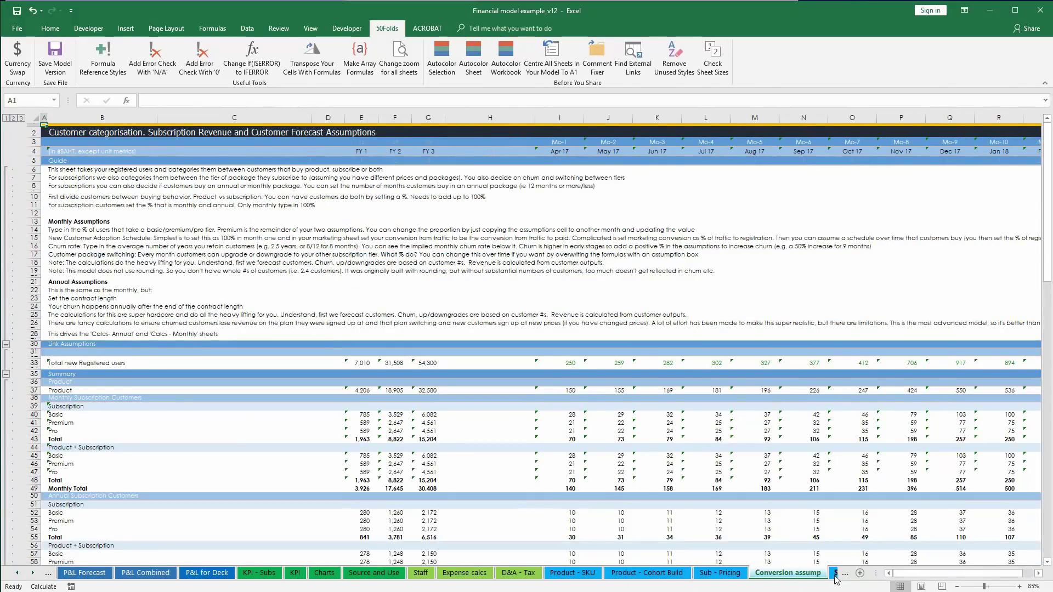
pyautogui.click(836, 575)
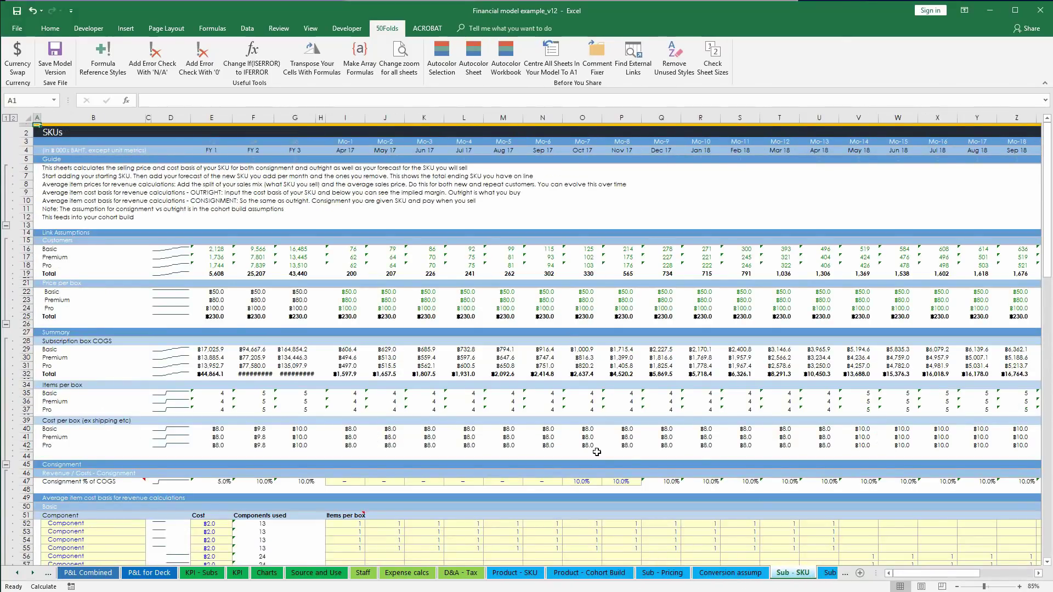
pyautogui.click(829, 573)
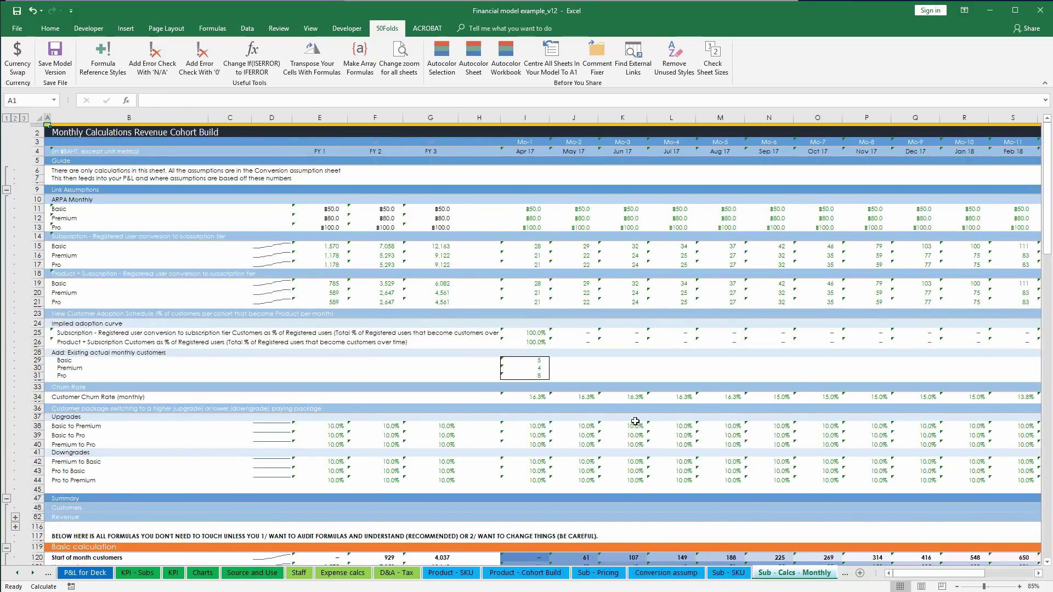
pyautogui.scroll(-20, 635, 421)
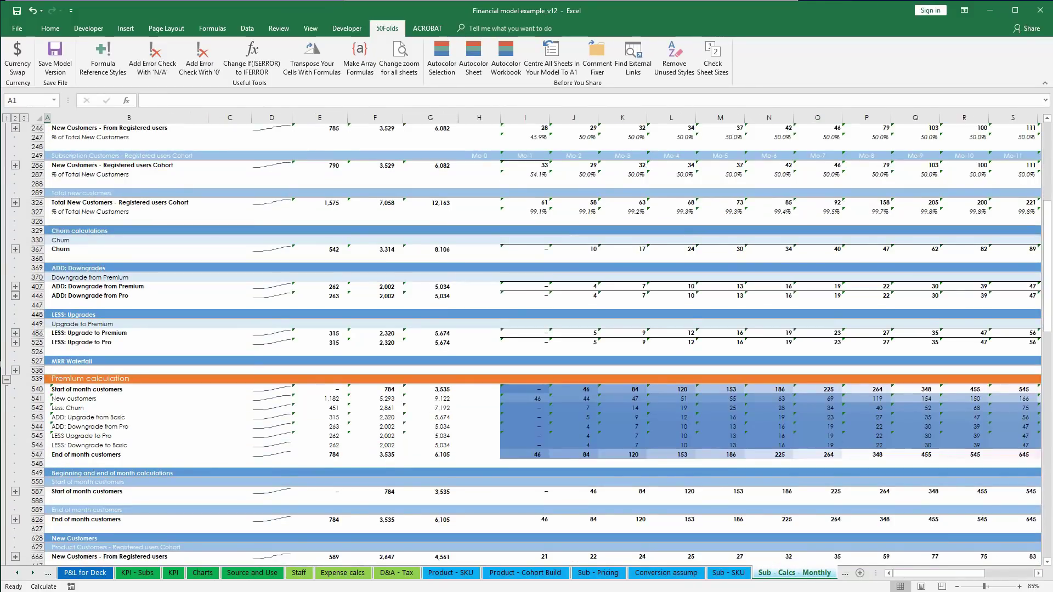
pyautogui.click(24, 118)
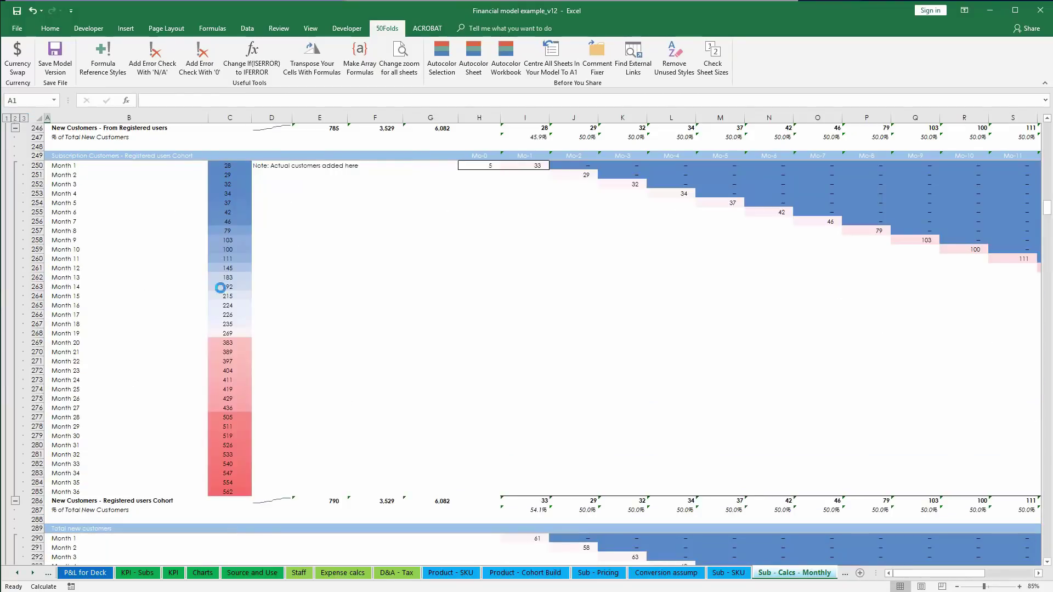
# Inspect the TRANSPOSE array in C250:C285 and go to its source range I19:AR19.
pyautogui.moveTo(226, 164); pyautogui.dragTo(229, 492)
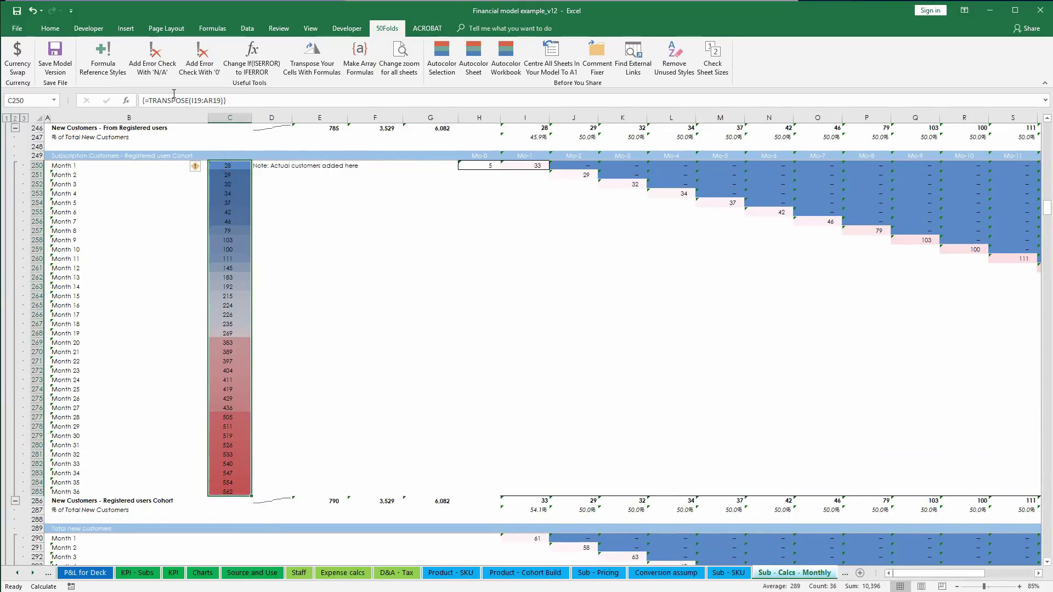
pyautogui.click(229, 166)
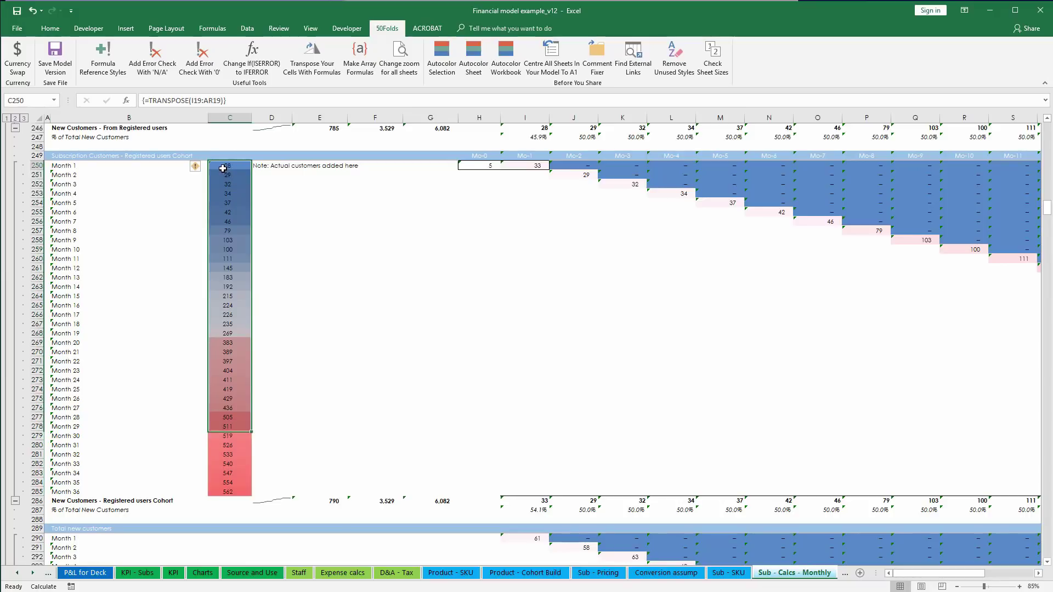
pyautogui.hotkey('ctrl', '[')
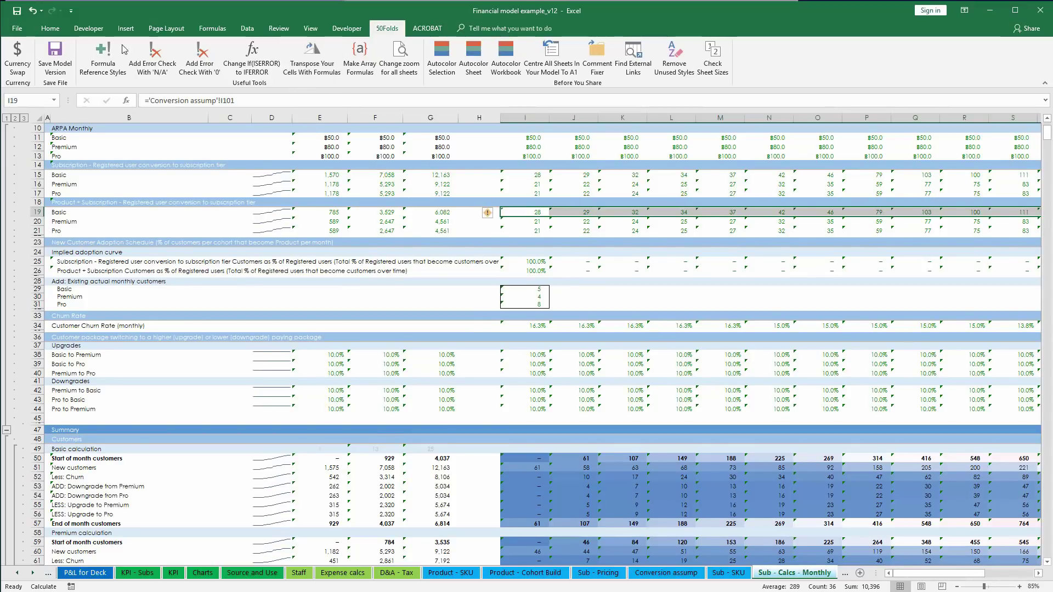
# Transpose the formulas in I19:AR19 into the column starting at C290 with the Transpose Your Cells With Formulas macro.
pyautogui.click(312, 64)
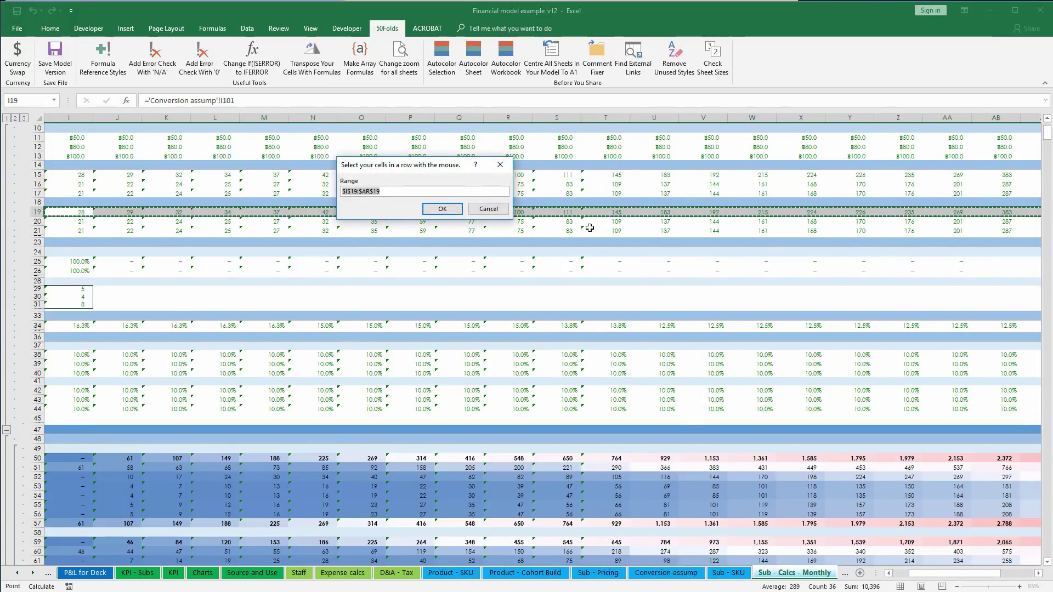
pyautogui.click(442, 208)
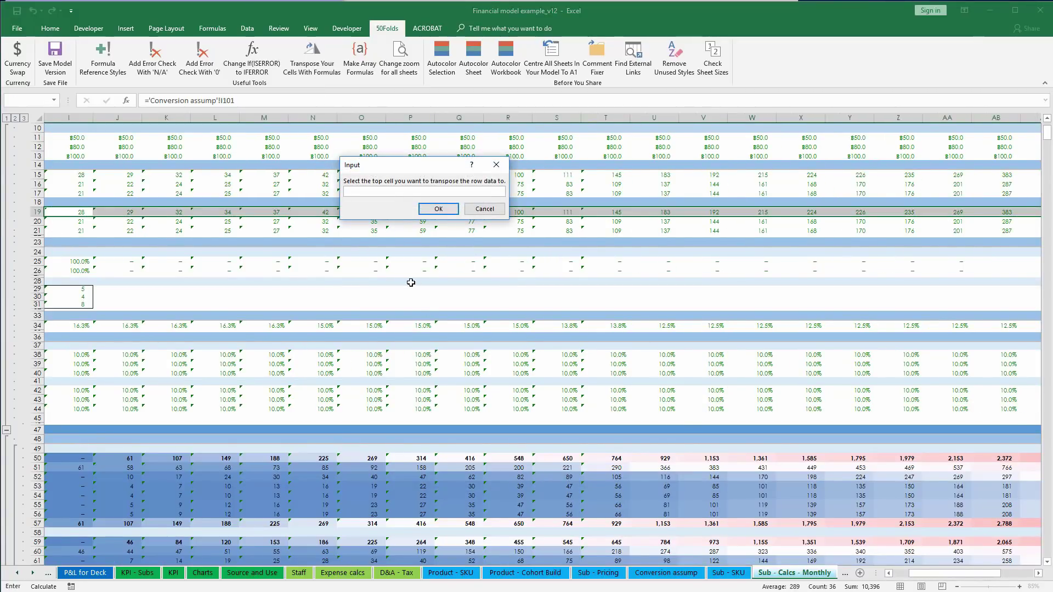
pyautogui.moveTo(362, 523); pyautogui.dragTo(11, 524)
pyautogui.click(377, 431)
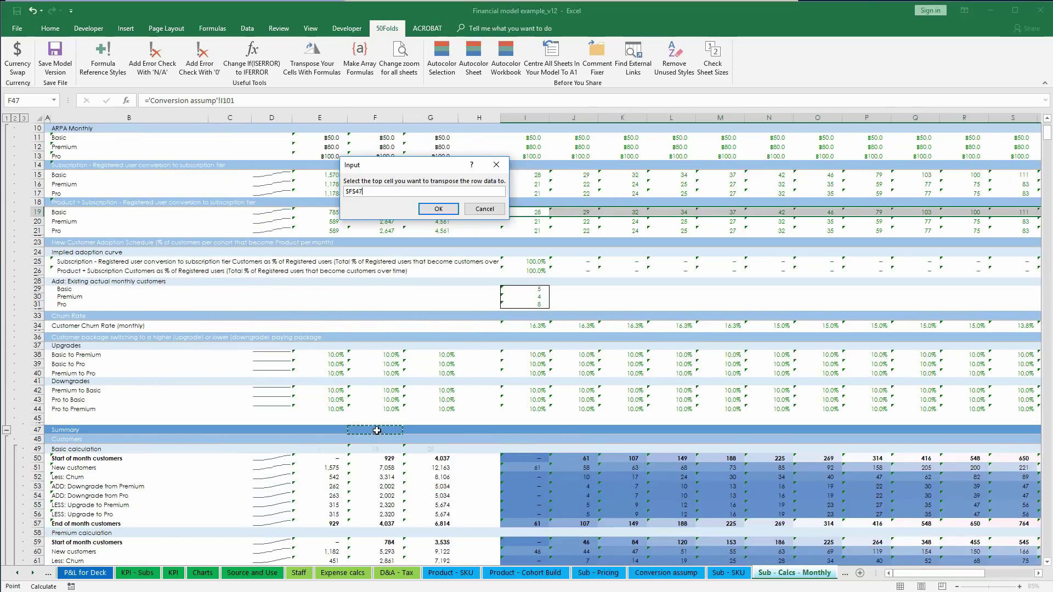
pyautogui.press('pagedown')
pyautogui.press('pagedown')
pyautogui.press('pagedown')
pyautogui.press('pagedown')
pyautogui.press('pagedown')
pyautogui.press('pagedown')
pyautogui.press('pagedown')
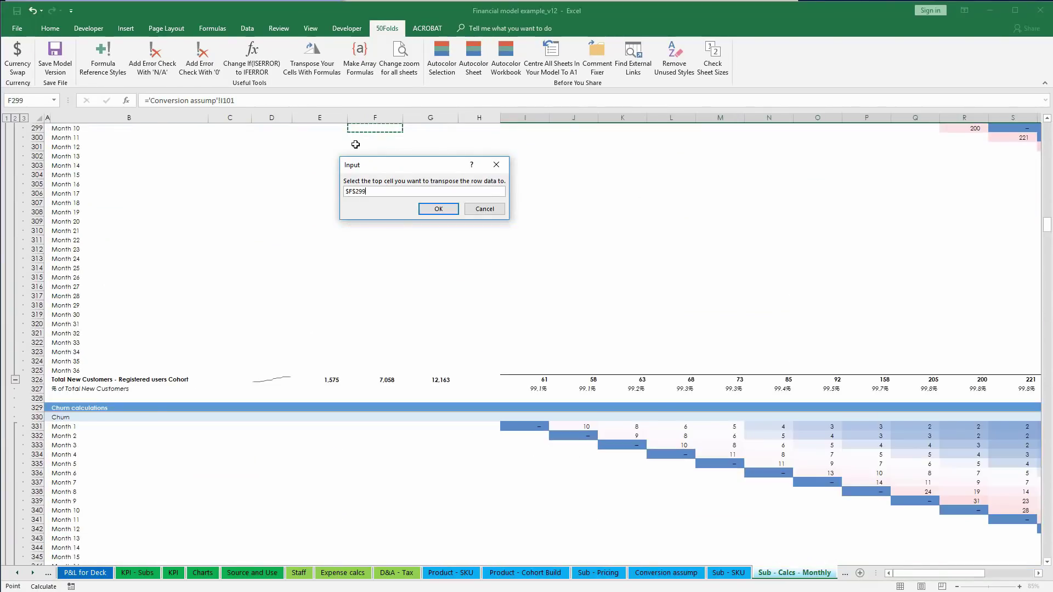
pyautogui.scroll(20, 252, 235)
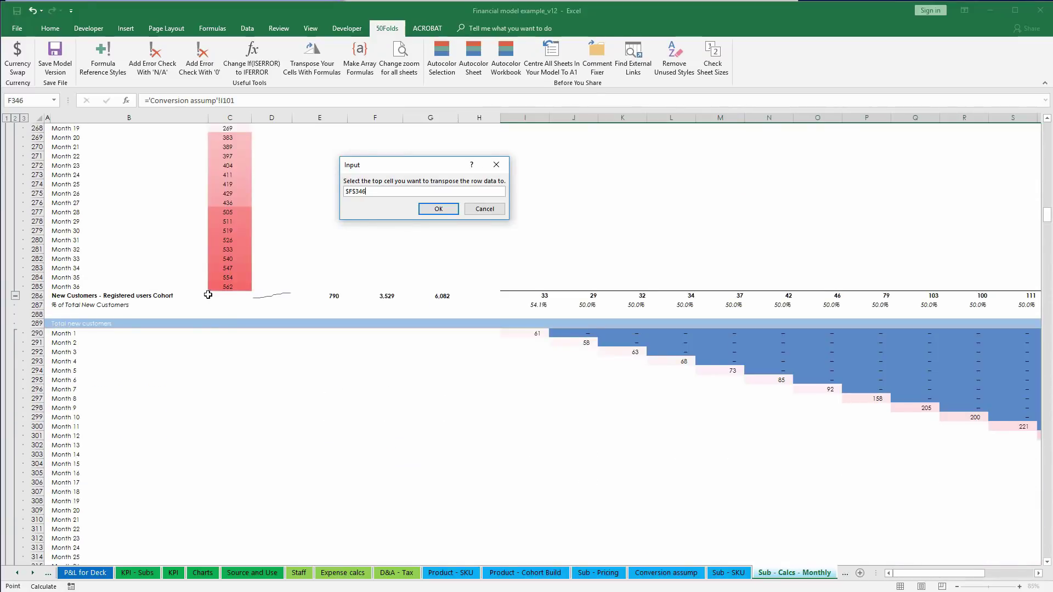
pyautogui.click(226, 333)
pyautogui.press('Return')
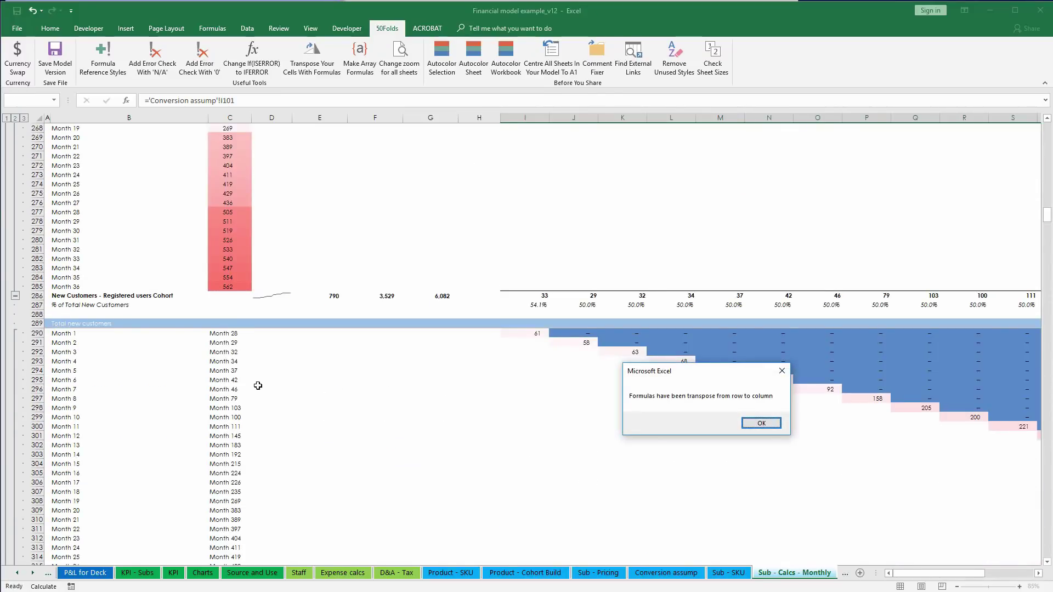
pyautogui.press('Return')
# Copy the formatting of cell C284 onto the transposed cells C290:C325 without changing their formulas.
pyautogui.click(244, 275)
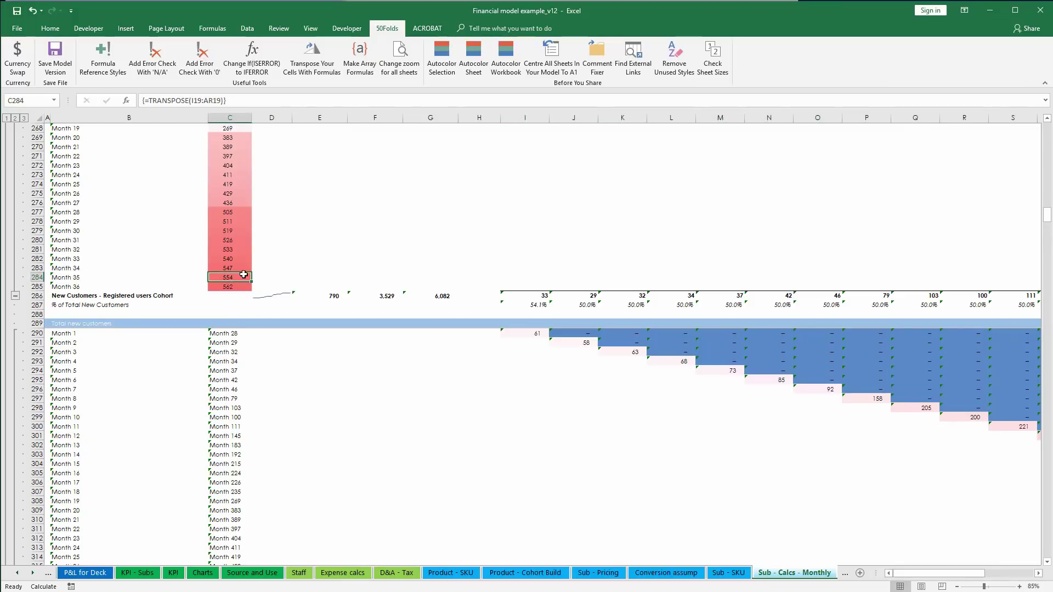
pyautogui.hotkey('ctrl', 'c')
pyautogui.press('Down')
pyautogui.press('Down')
pyautogui.press('Down')
pyautogui.press('Down')
pyautogui.press('Down')
pyautogui.press('Down')
pyautogui.hotkey('ctrl', 'shift', 'Down')
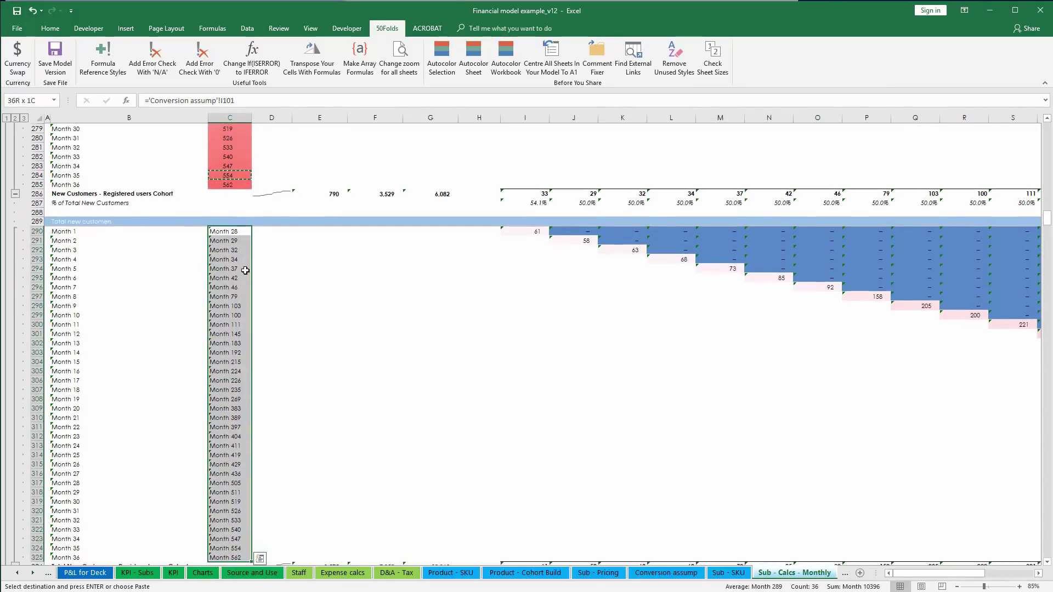
pyautogui.hotkey('ctrl', 'alt', 'v')
pyautogui.press('t')
pyautogui.press('Return')
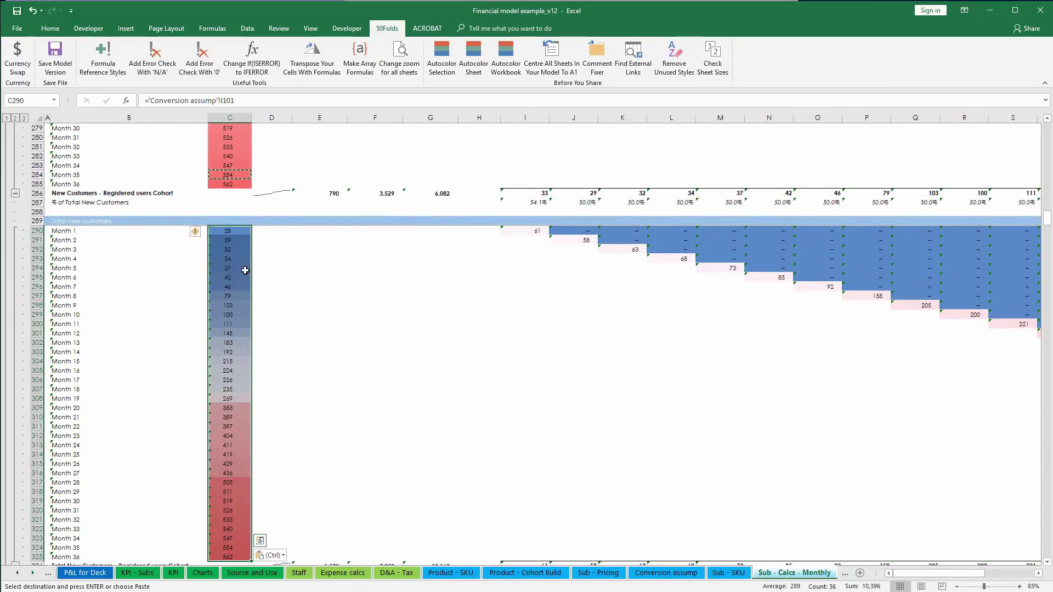
# Compare the array formula in C250 with the transposed direct-link formula in C290.
pyautogui.hotkey('ctrl', 'Up')
pyautogui.hotkey('ctrl', 'Up')
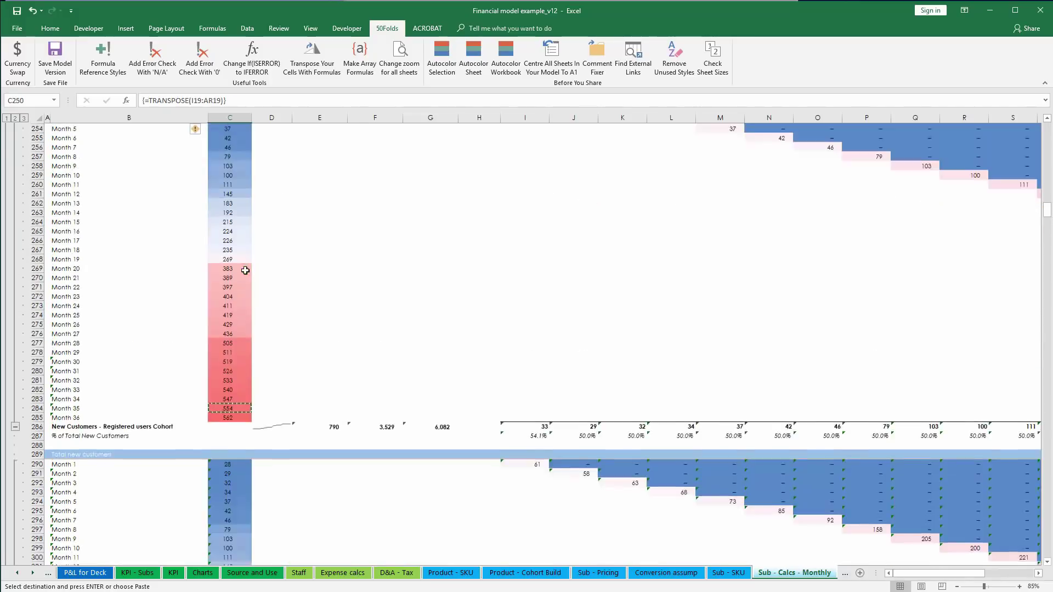
pyautogui.hotkey('ctrl', 'Down')
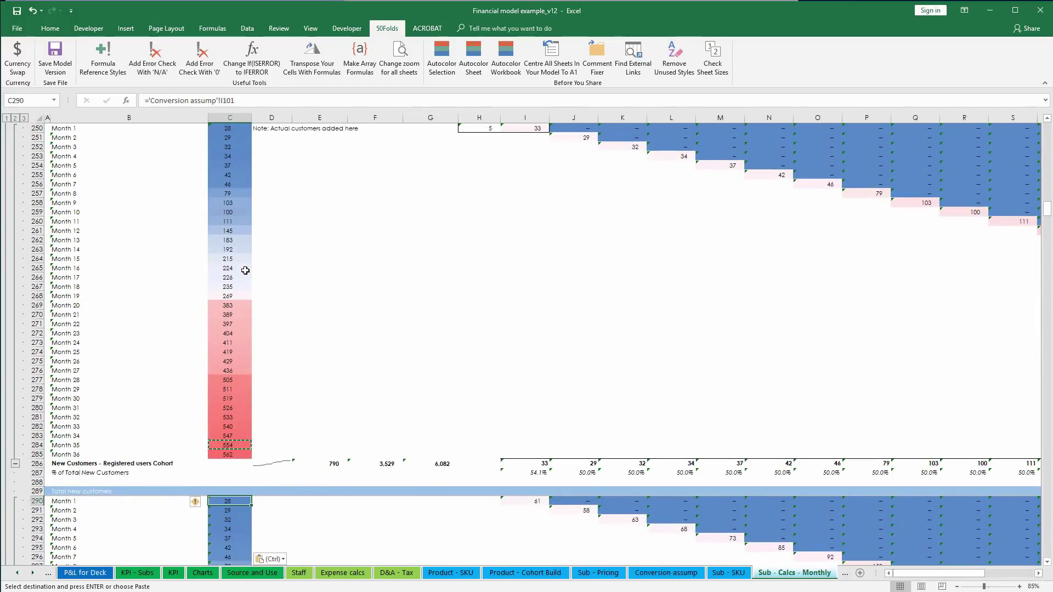
pyautogui.hotkey('ctrl', 'Down')
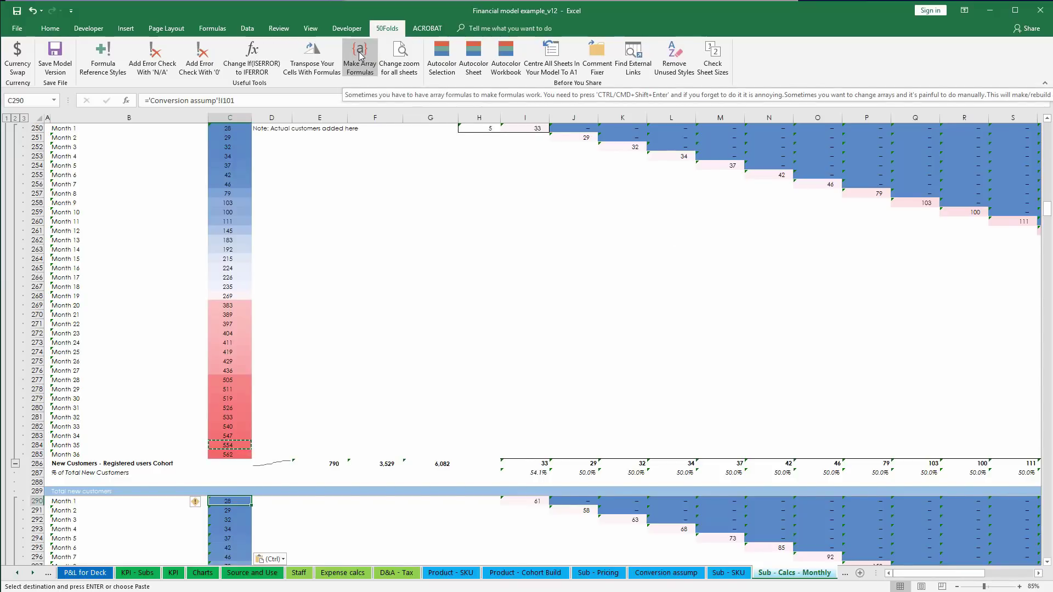
# Convert the formulas in I286:O286 of the New Customers - Registered users Cohort row to arrays with the Make Array Formulas macro.
pyautogui.click(513, 314)
pyautogui.click(574, 277)
pyautogui.scroll(1, 565, 329)
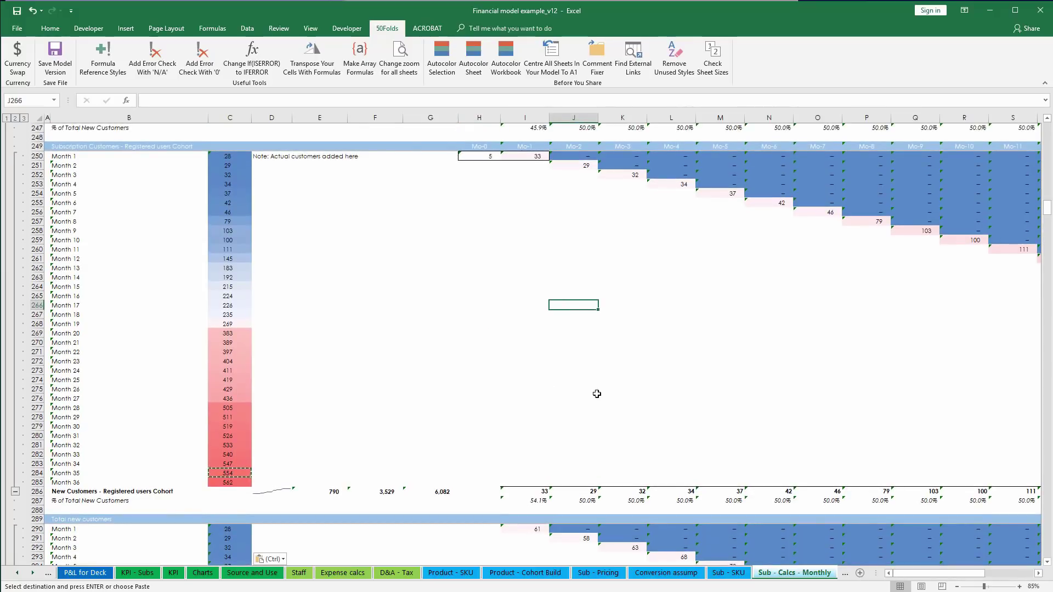
pyautogui.click(539, 492)
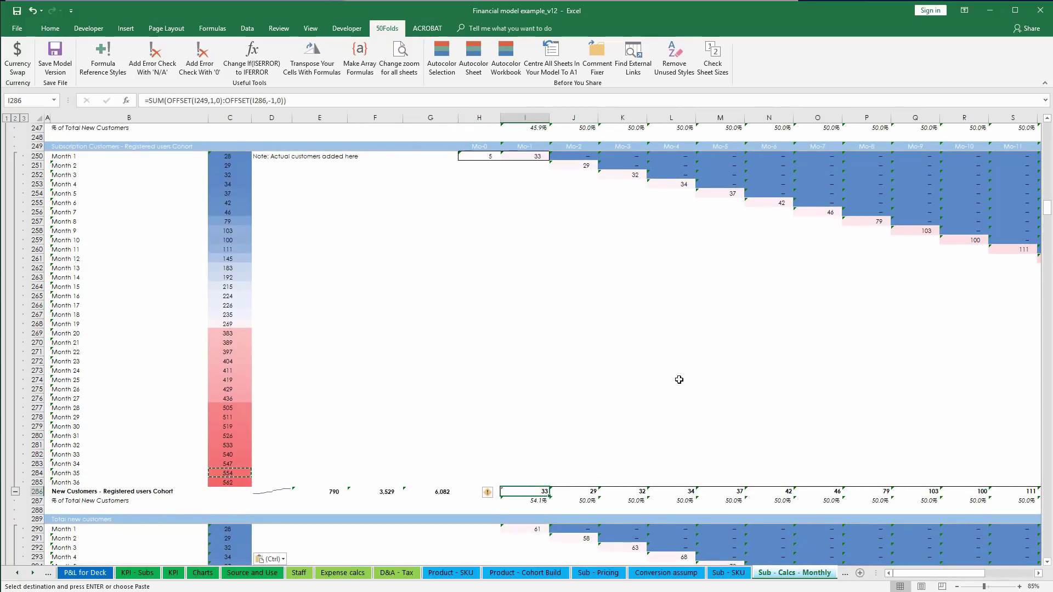
pyautogui.hotkey('shift', 'Right')
pyautogui.hotkey('shift', 'Right')
pyautogui.hotkey('shift', 'Right')
pyautogui.hotkey('shift', 'Right')
pyautogui.hotkey('shift', 'Right')
pyautogui.hotkey('shift', 'Right')
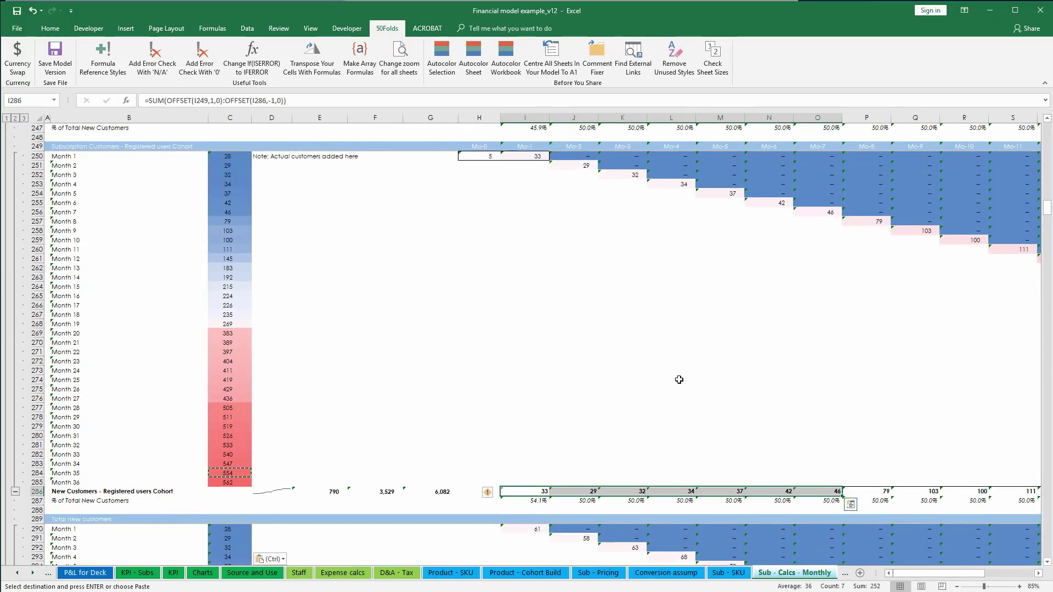
pyautogui.click(359, 58)
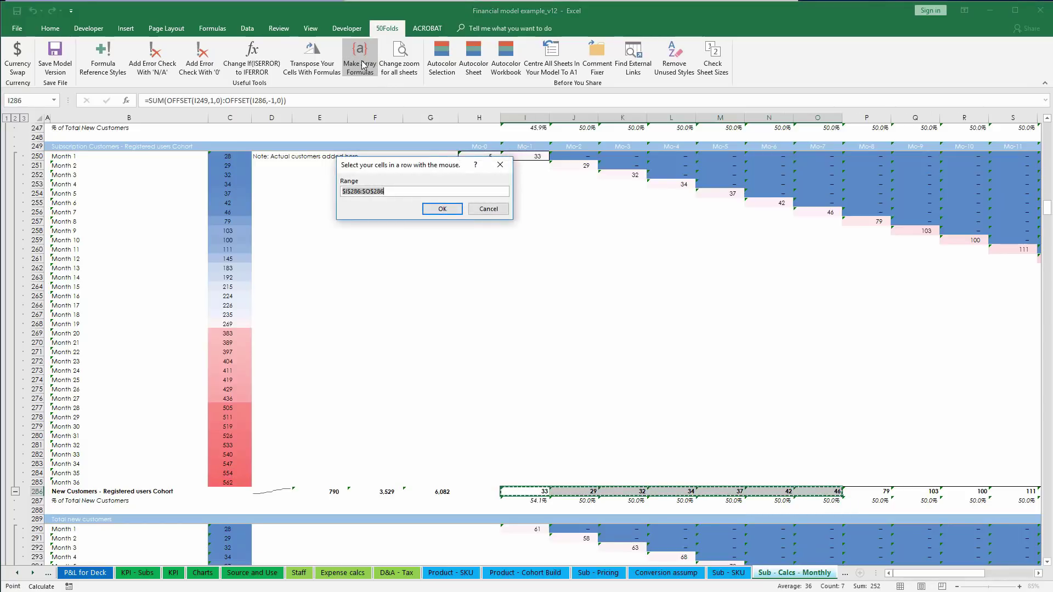
pyautogui.press('Return')
pyautogui.press('Return')
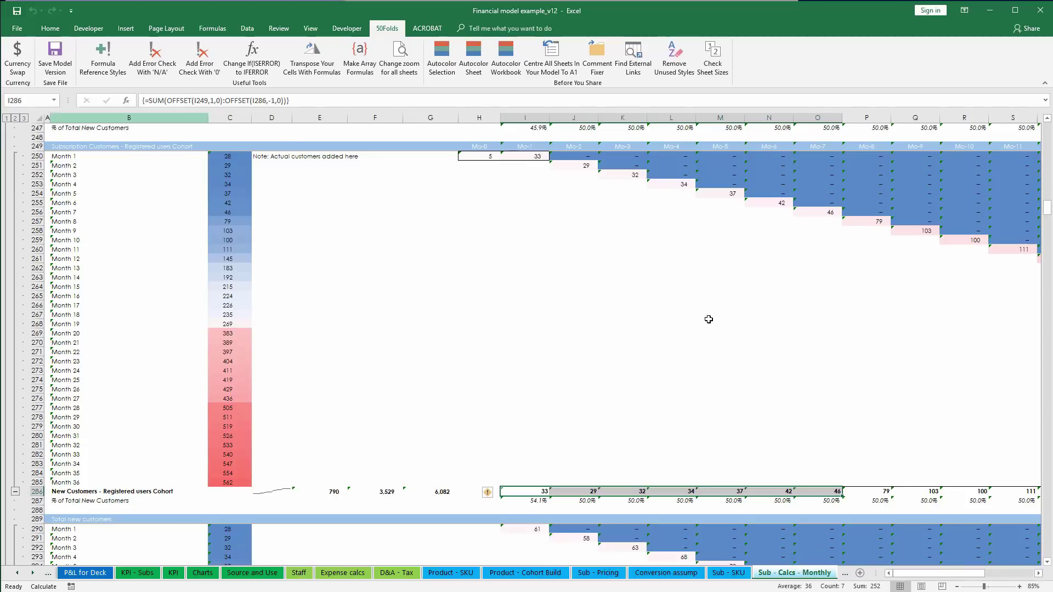
# Examine the formulas along row 286 to check which cells are array formulas.
pyautogui.click(863, 492)
pyautogui.press('Left')
pyautogui.press('Left')
pyautogui.press('Left')
pyautogui.press('Left')
pyautogui.press('Left')
pyautogui.press('Left')
pyautogui.press('Left')
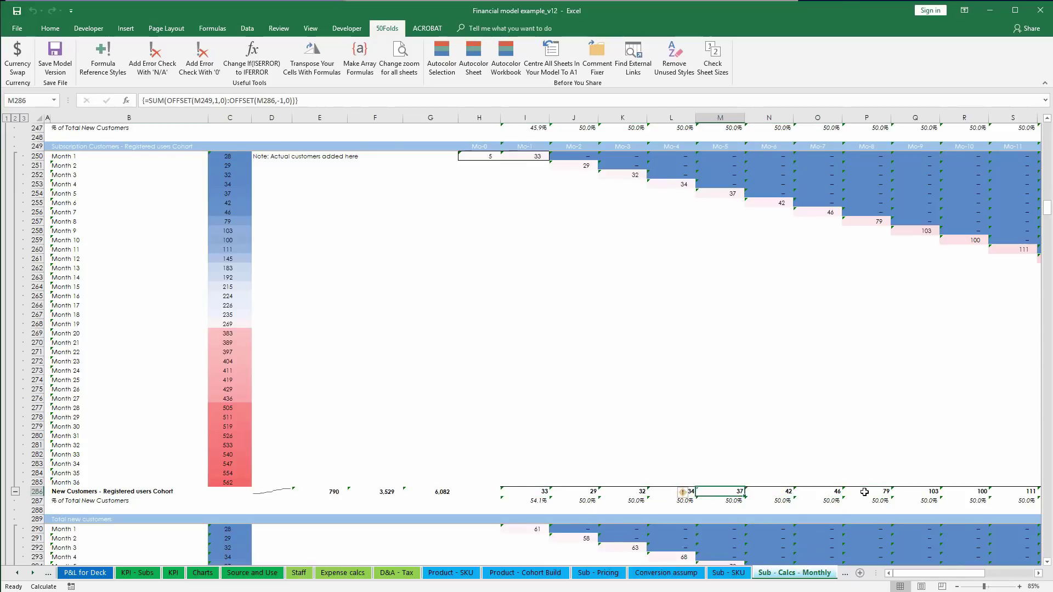
pyautogui.press('Right')
pyautogui.press('Right')
pyautogui.press('Right')
pyautogui.press('Right')
pyautogui.press('Right')
pyautogui.press('Right')
pyautogui.press('Right')
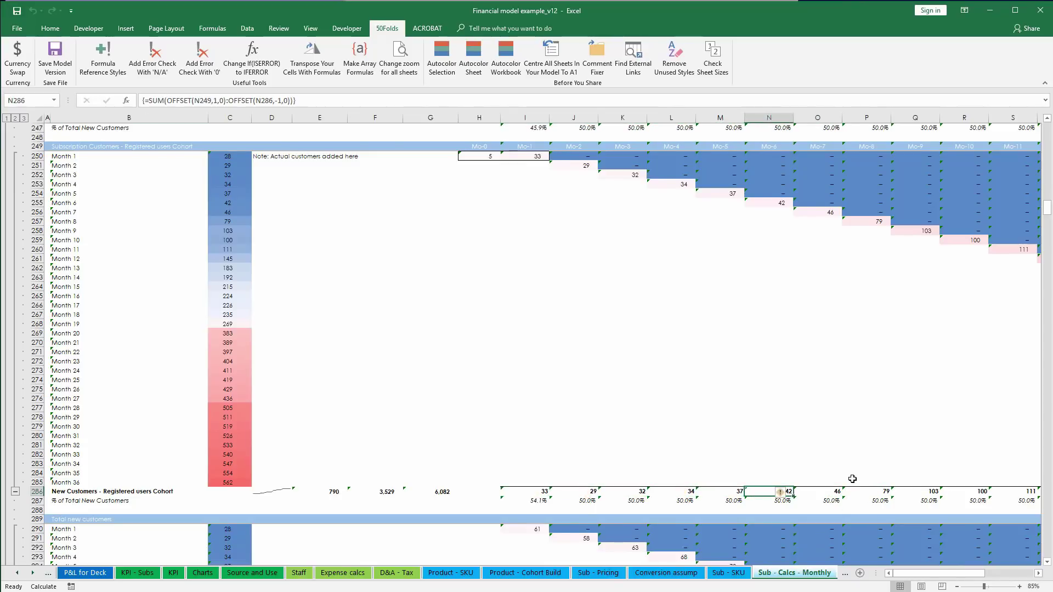
# Rebuild the existing arrays in I286:O286 by running the Make Array Formulas macro on them again.
pyautogui.press('Left')
pyautogui.hotkey('shift', 'Left')
pyautogui.hotkey('shift', 'Left')
pyautogui.hotkey('shift', 'Left')
pyautogui.hotkey('shift', 'Left')
pyautogui.hotkey('shift', 'Left')
pyautogui.hotkey('shift', 'Left')
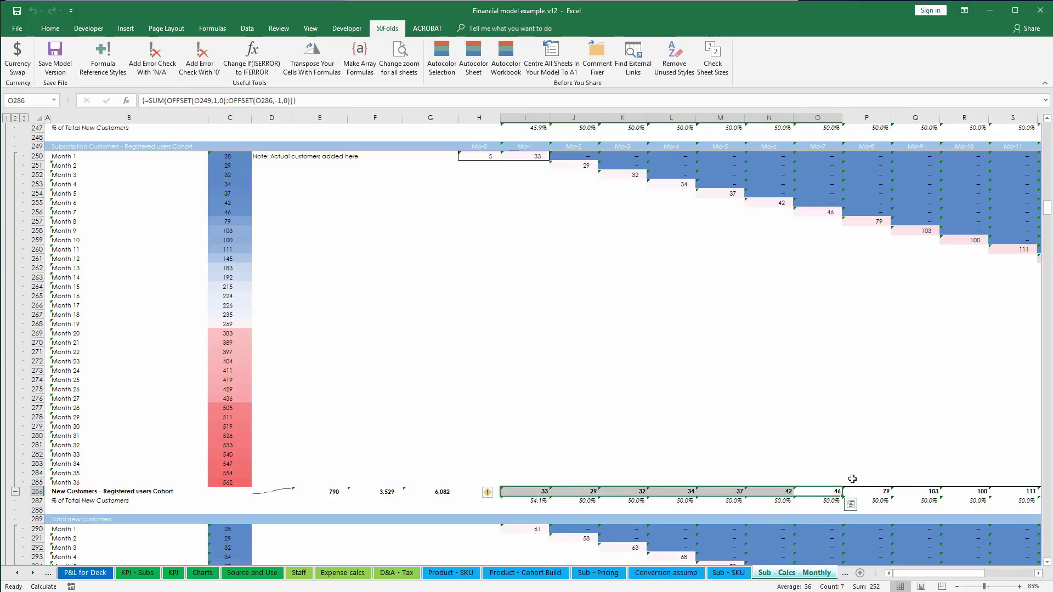
pyautogui.click(360, 66)
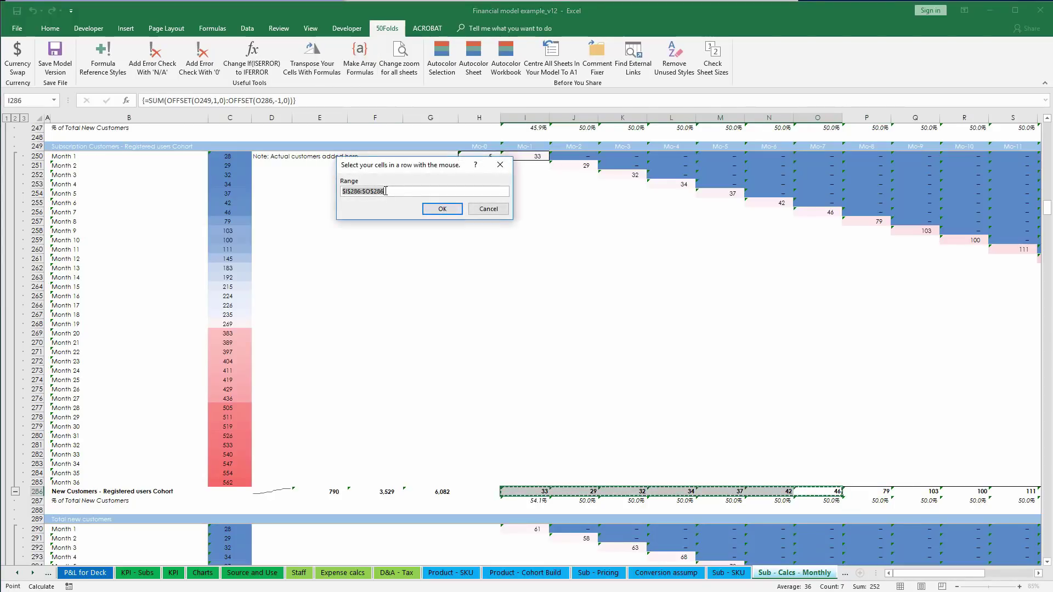
pyautogui.press('Return')
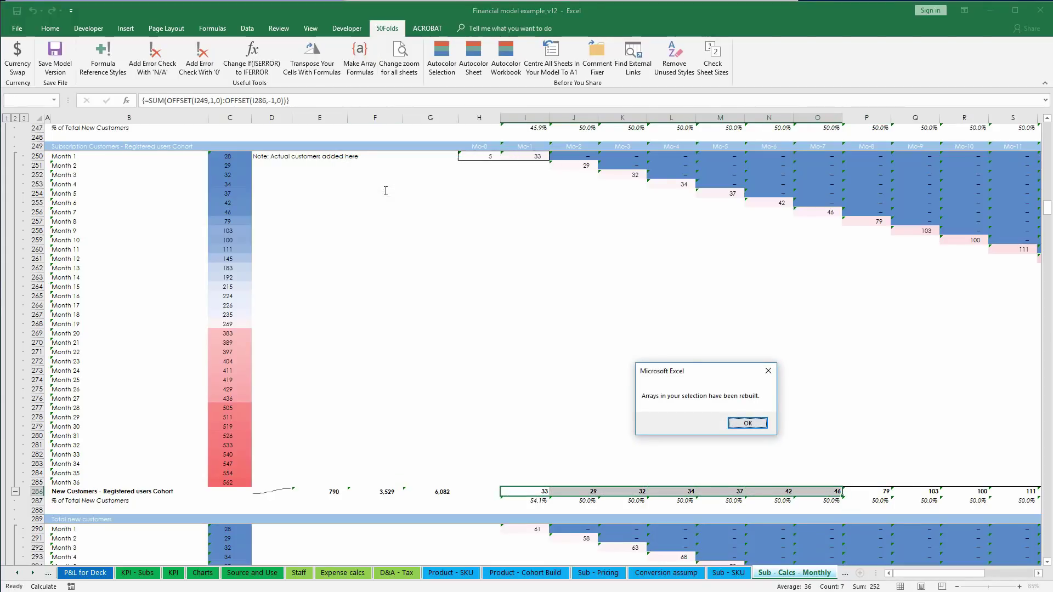
pyautogui.press('Return')
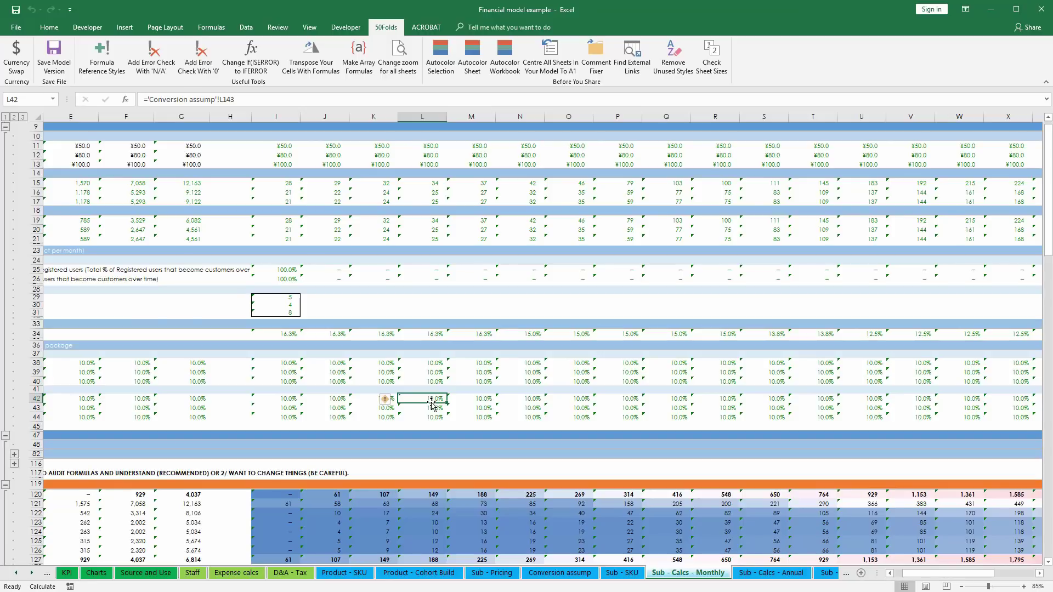
# Zoom the Sub - Calcs - Monthly sheet to 115% and compare its zoom with the Sub - SKU and Conversion assump sheets.
pyautogui.click(595, 344)
pyautogui.keyDown('ctrl'); pyautogui.scroll(2, 594, 343); pyautogui.keyUp('ctrl')
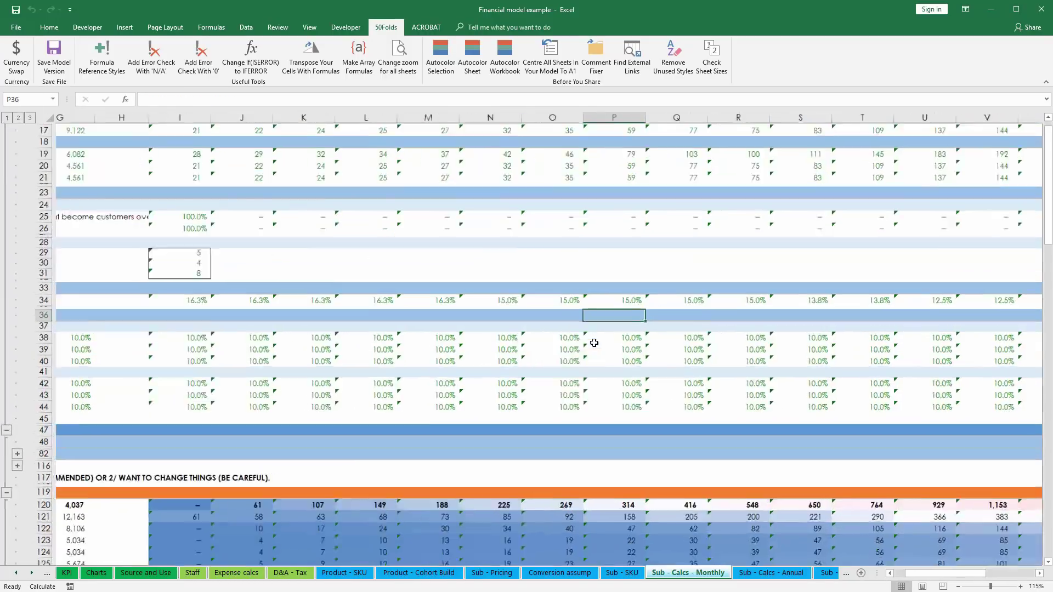
pyautogui.click(603, 573)
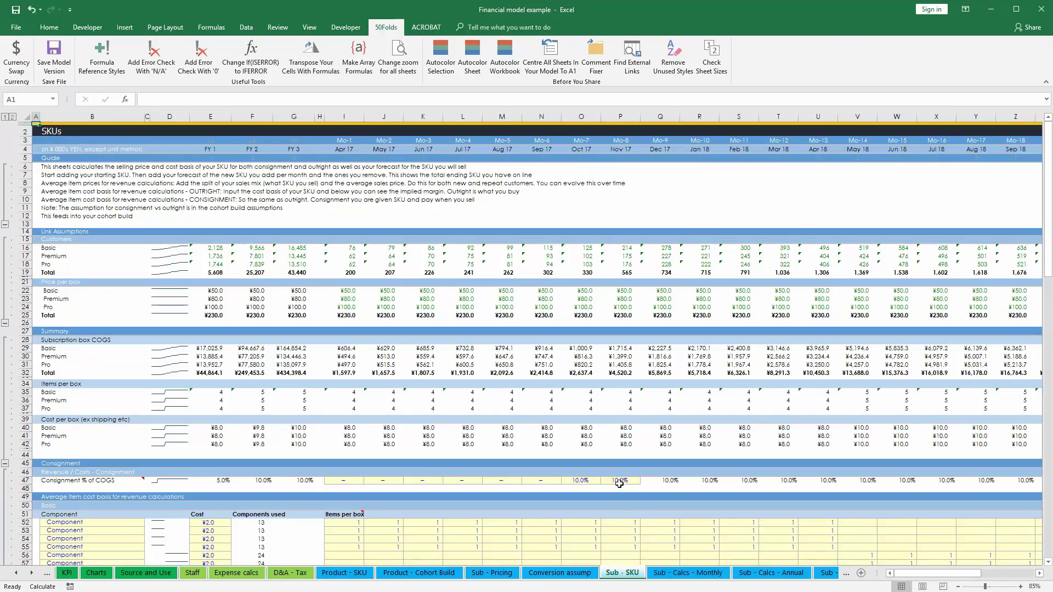
pyautogui.keyDown('ctrl'); pyautogui.scroll(-2, 599, 466); pyautogui.keyUp('ctrl')
pyautogui.click(567, 573)
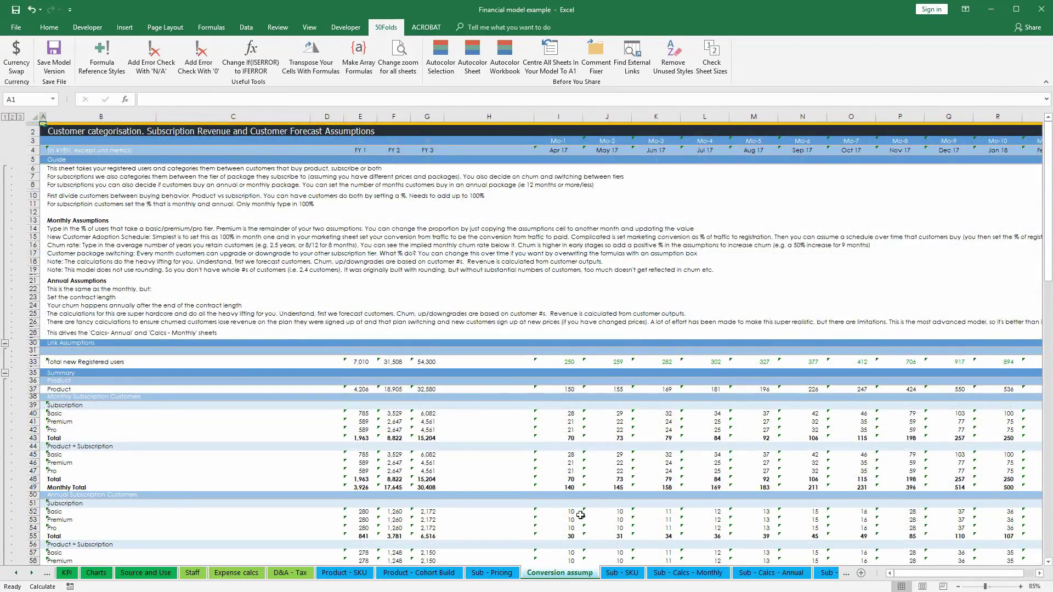
pyautogui.click(611, 575)
pyautogui.click(688, 573)
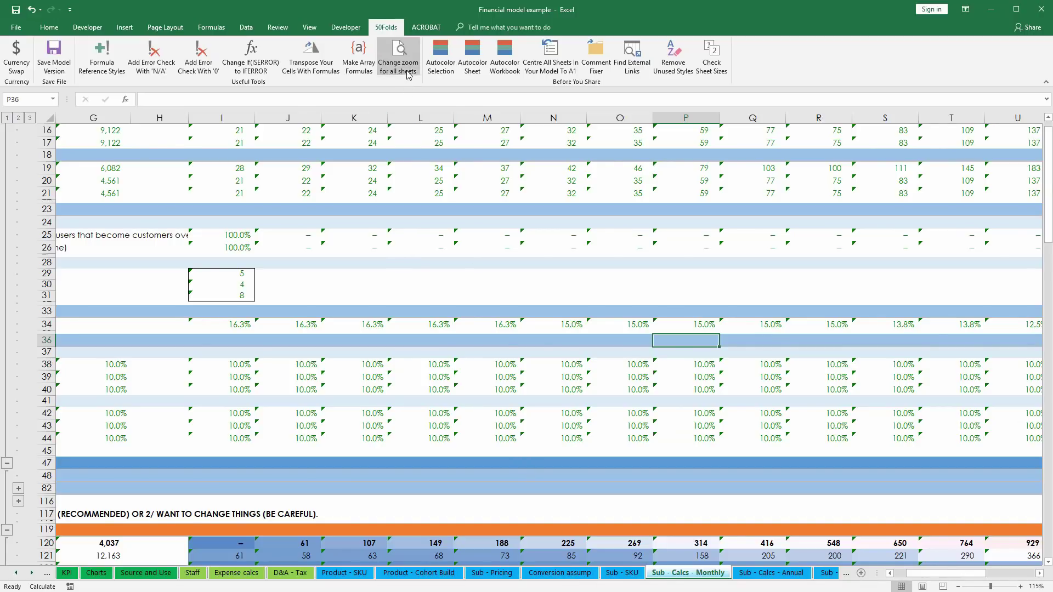
# Set the zoom of every sheet to 100% with the Change zoom for all sheets macro.
pyautogui.click(399, 55)
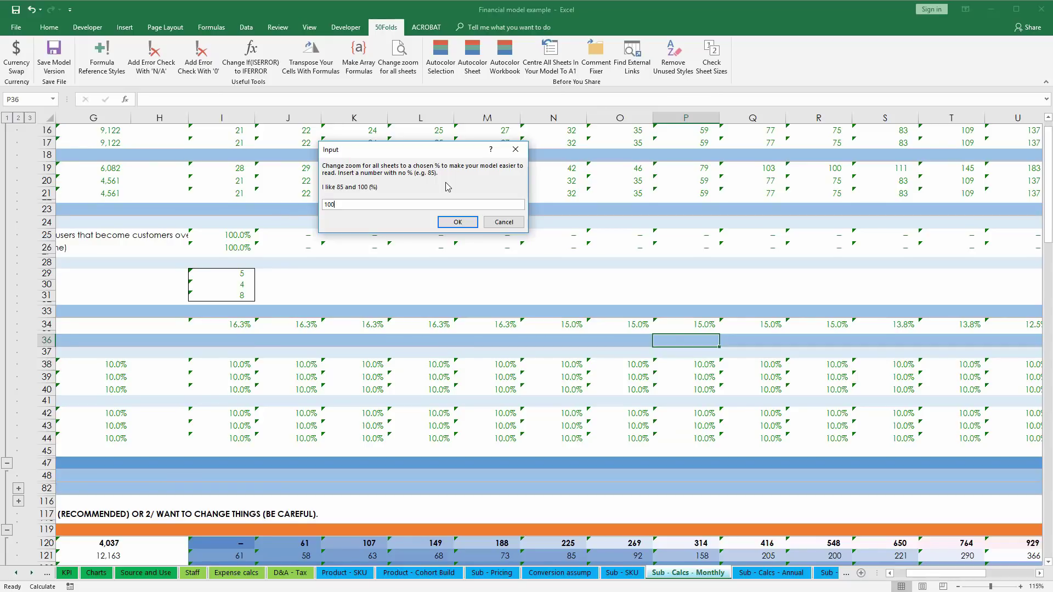
pyautogui.press('Return')
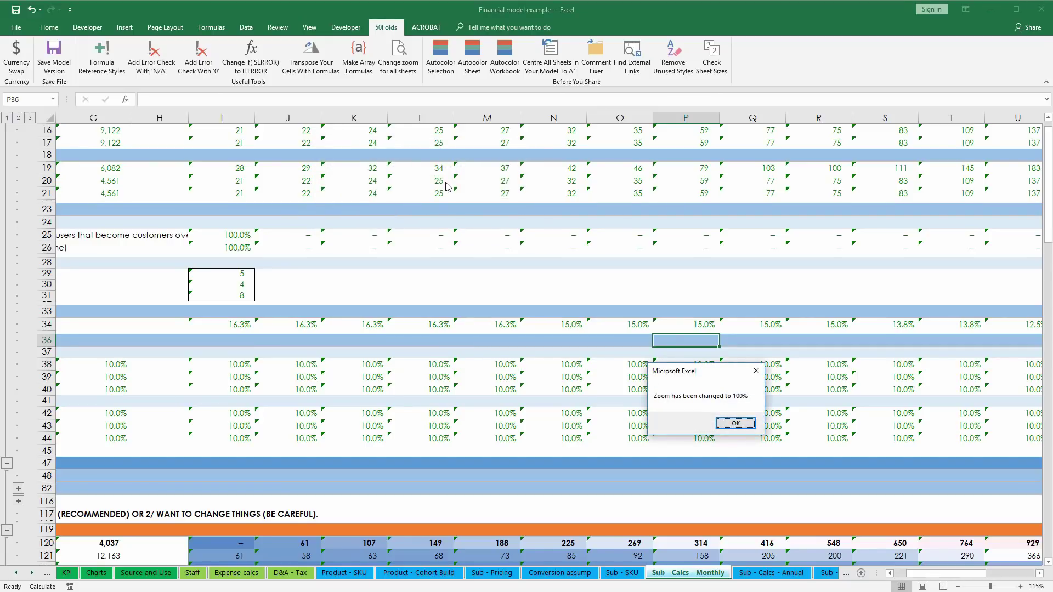
pyautogui.press('Return')
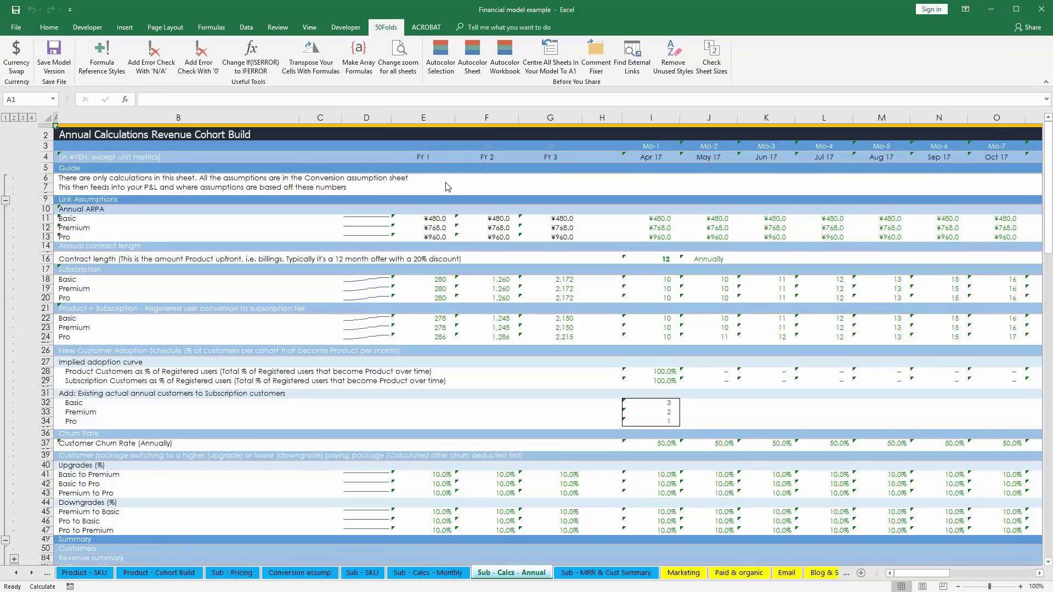
# Change the zoom of all sheets to 85% with the zoom macro.
pyautogui.click(399, 65)
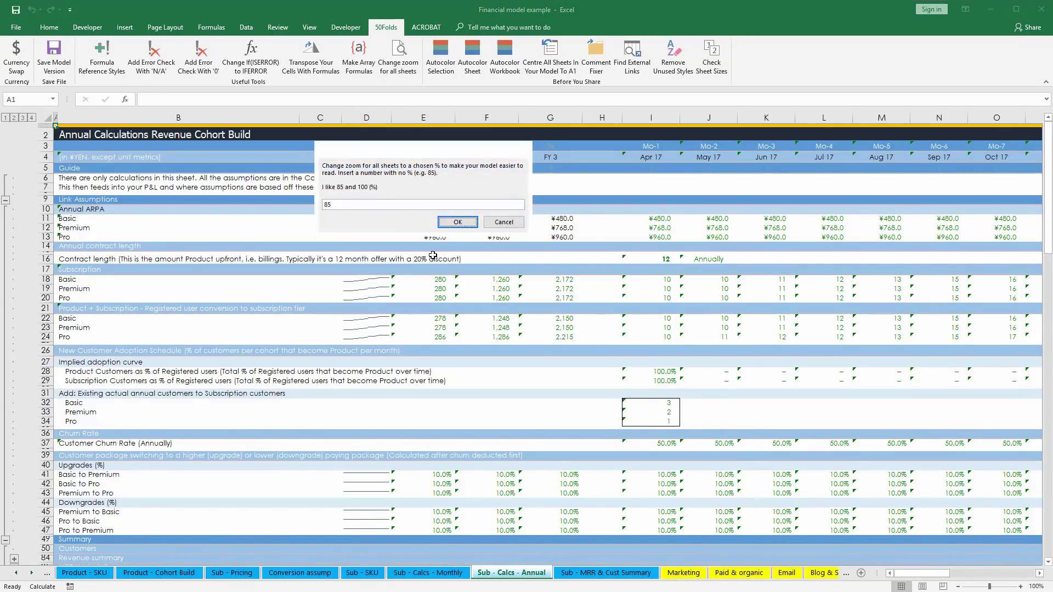
pyautogui.press('Return')
pyautogui.press('Return')
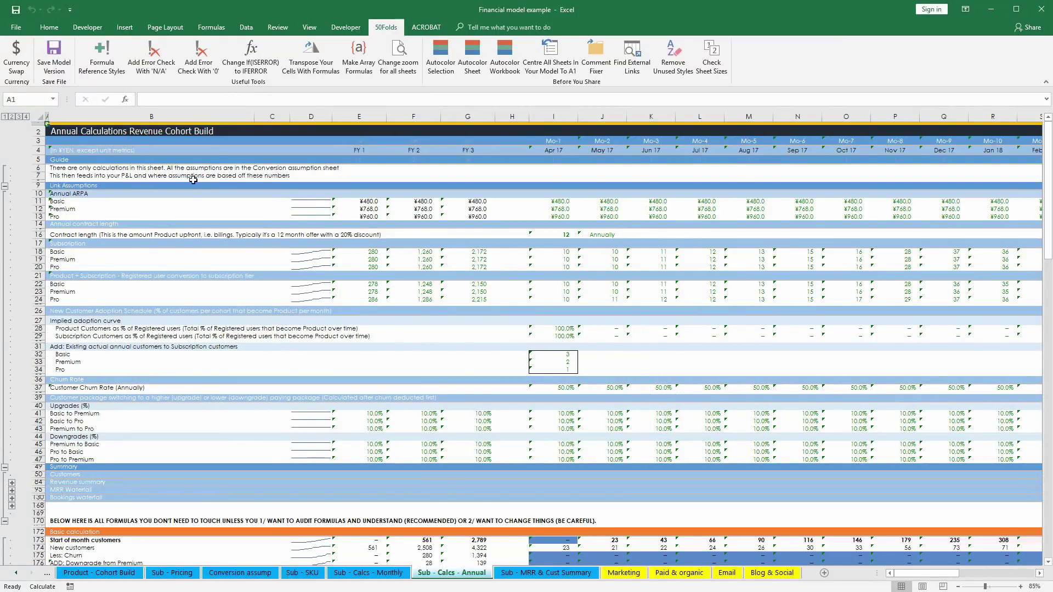
# Reduce the zoom of all sheets to 50% with the zoom macro.
pyautogui.click(399, 65)
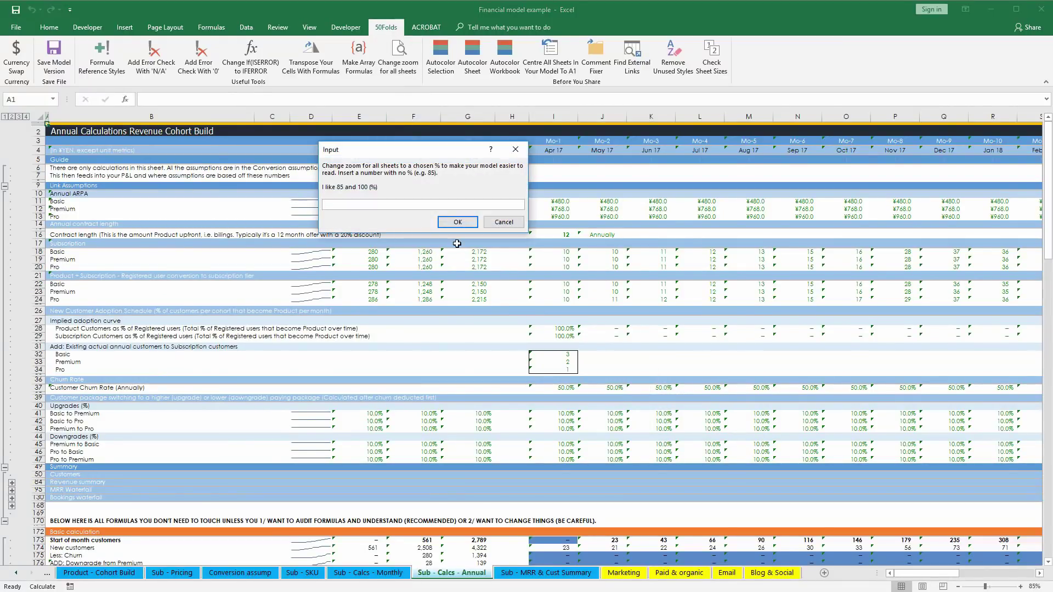
pyautogui.press('Return')
pyautogui.press('Return')
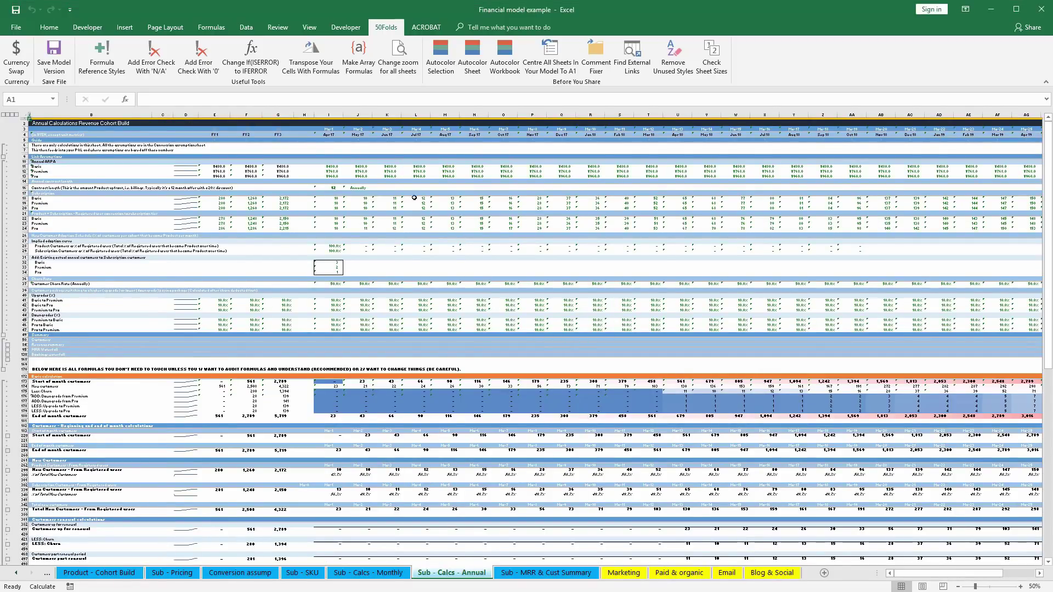
# Set the zoom of all sheets to 150% with the Change zoom for all sheets macro.
pyautogui.click(396, 79)
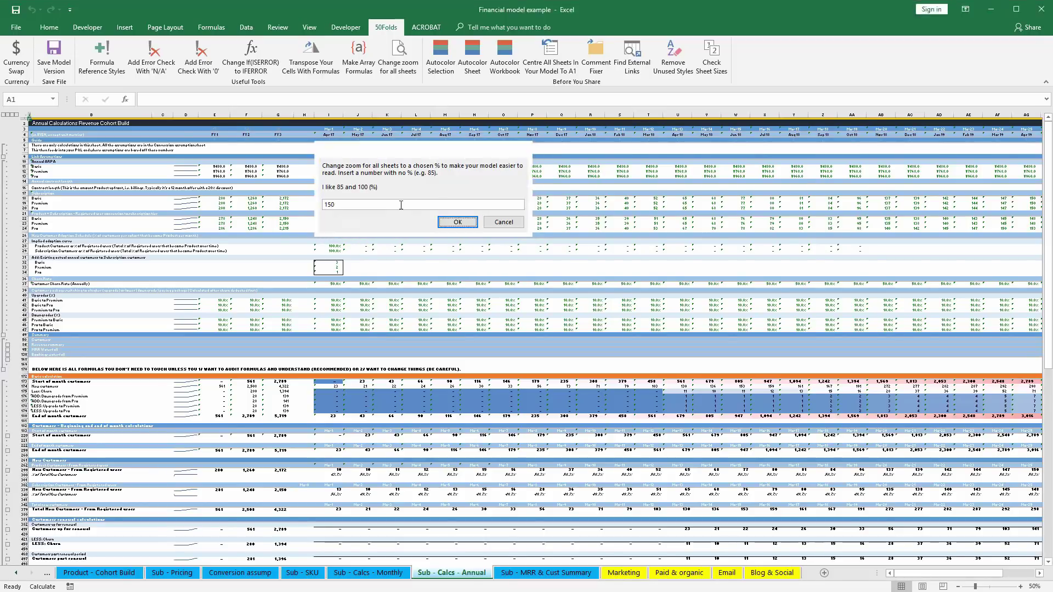
pyautogui.press('Return')
pyautogui.press('Return')
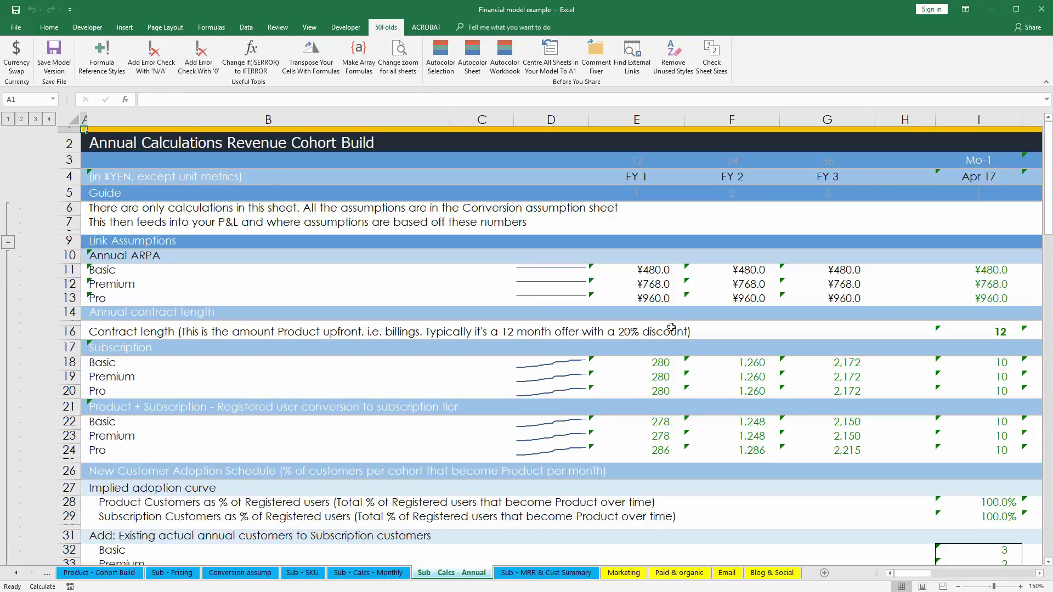
# Examine the font colours of the header, ARPA, subscription and conversion-rate cells on the Sub - Calcs - Annual and Marketing sheets.
pyautogui.click(666, 222)
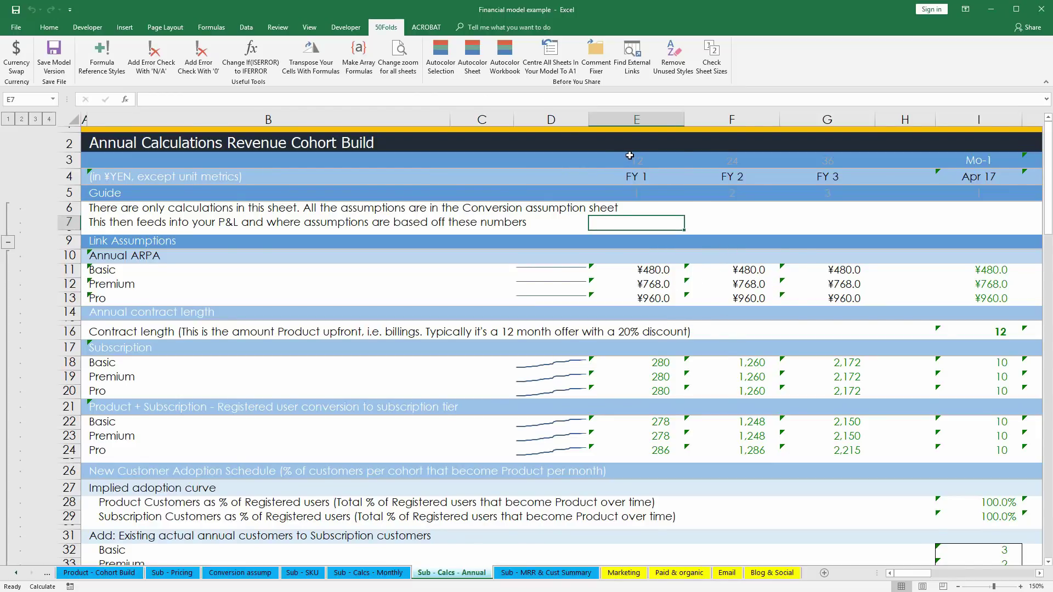
pyautogui.moveTo(629, 156); pyautogui.dragTo(843, 196)
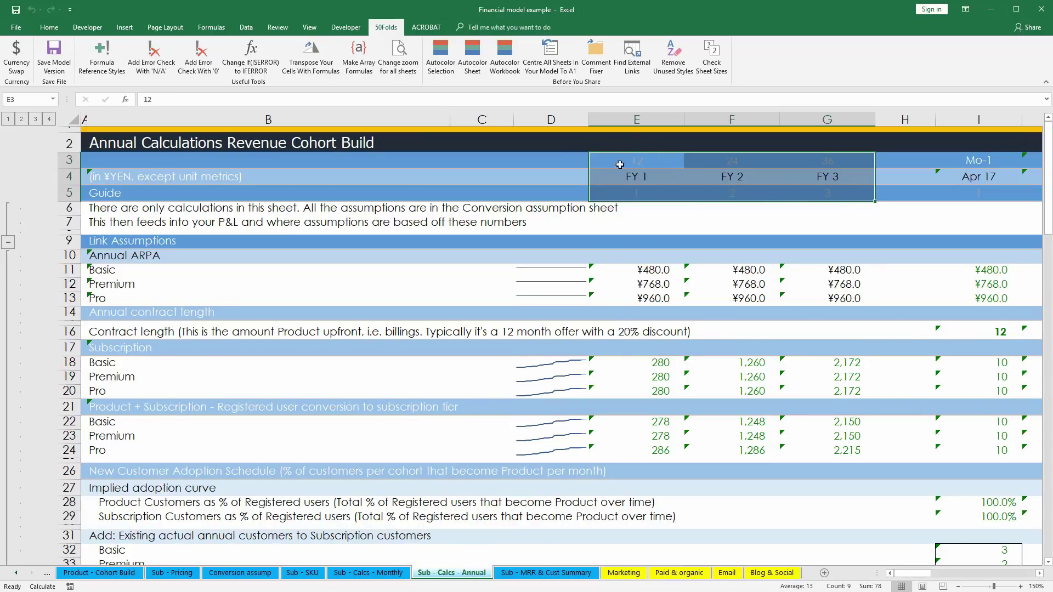
pyautogui.click(733, 290)
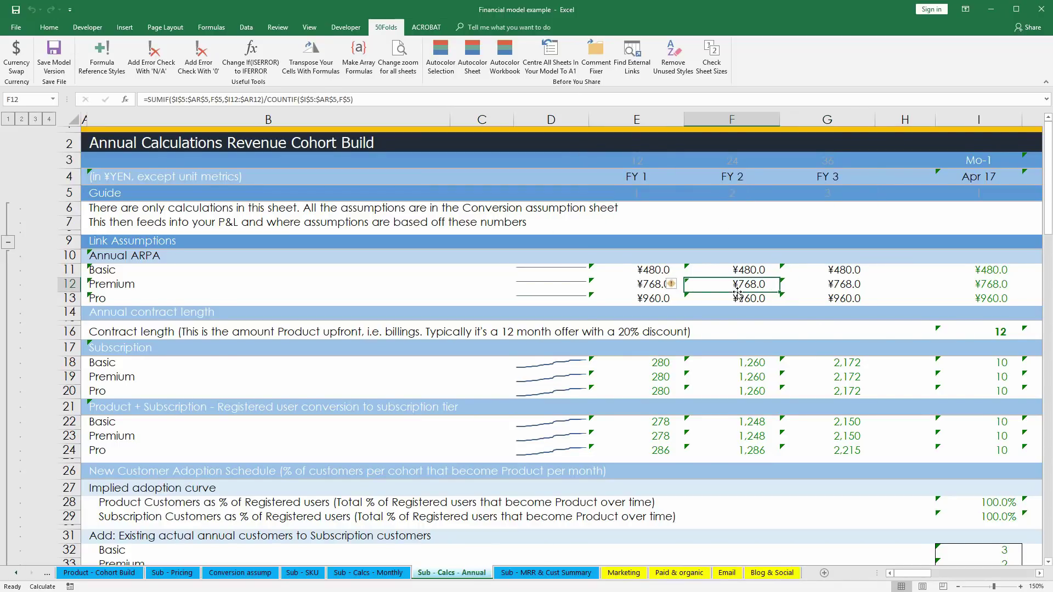
pyautogui.click(752, 379)
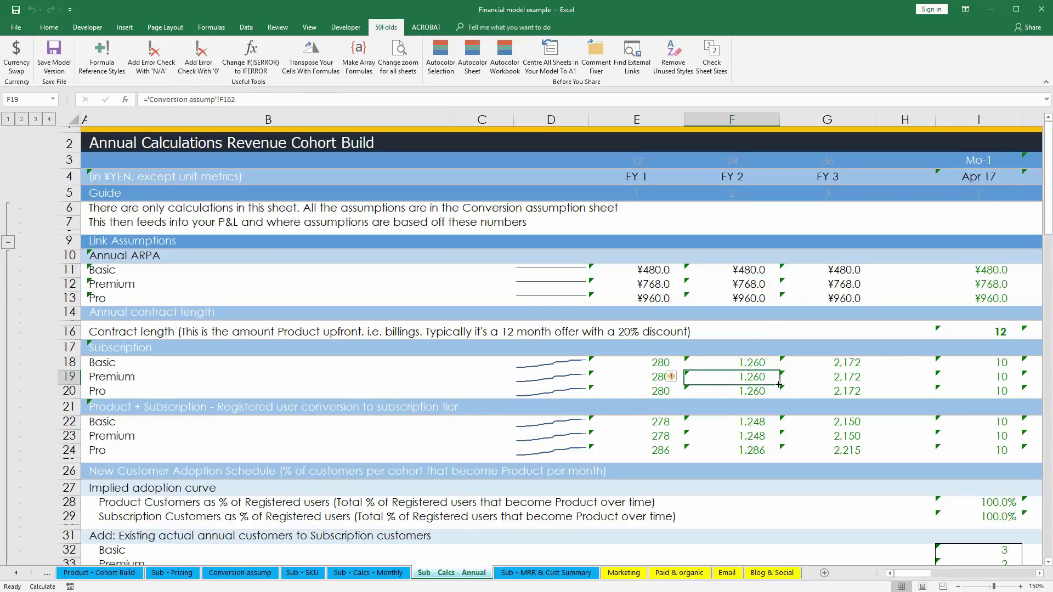
pyautogui.hotkey('ctrl', 'pagedown')
pyautogui.hotkey('ctrl', 'pagedown')
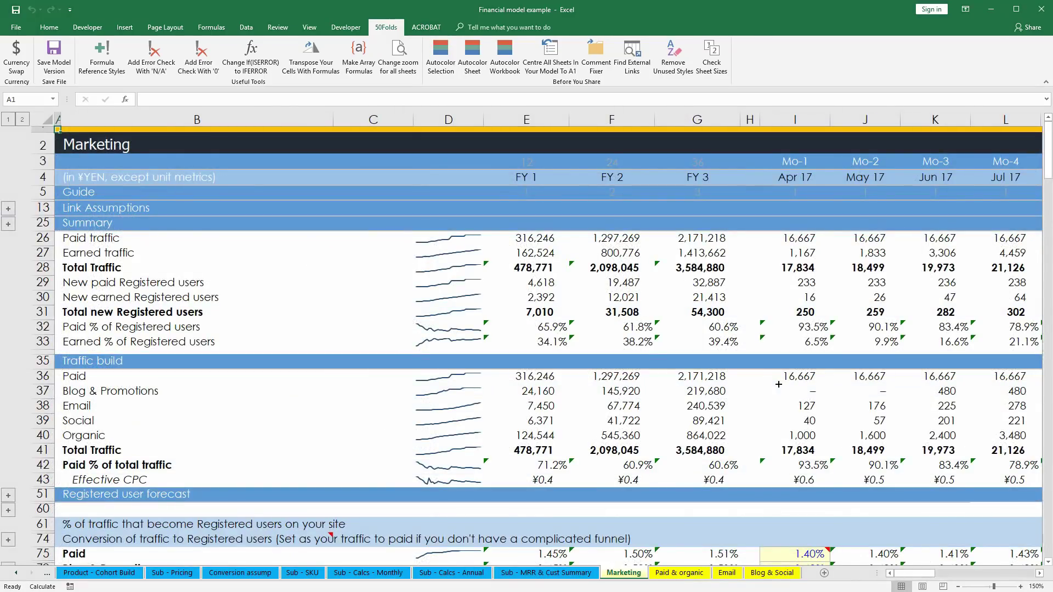
pyautogui.scroll(-3, 778, 384)
pyautogui.moveTo(798, 419); pyautogui.dragTo(806, 479)
pyautogui.click(707, 434)
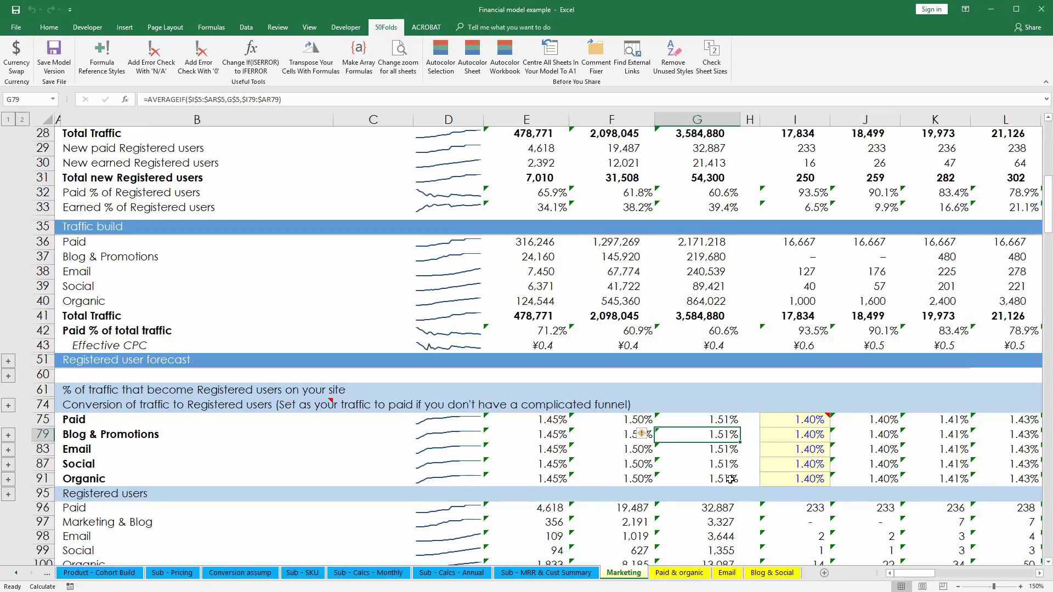
# Autocolor the header range E3:G5 on the Sub - MRR & Cust Summary sheet with the Autocolor Selection macro.
pyautogui.click(536, 574)
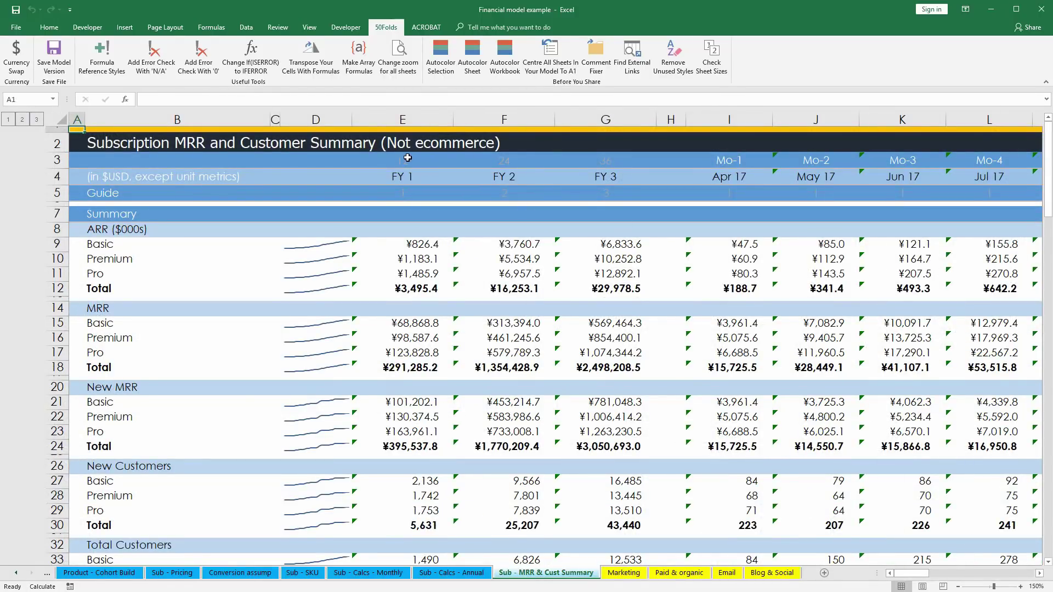
pyautogui.moveTo(408, 159); pyautogui.dragTo(592, 195)
pyautogui.click(441, 55)
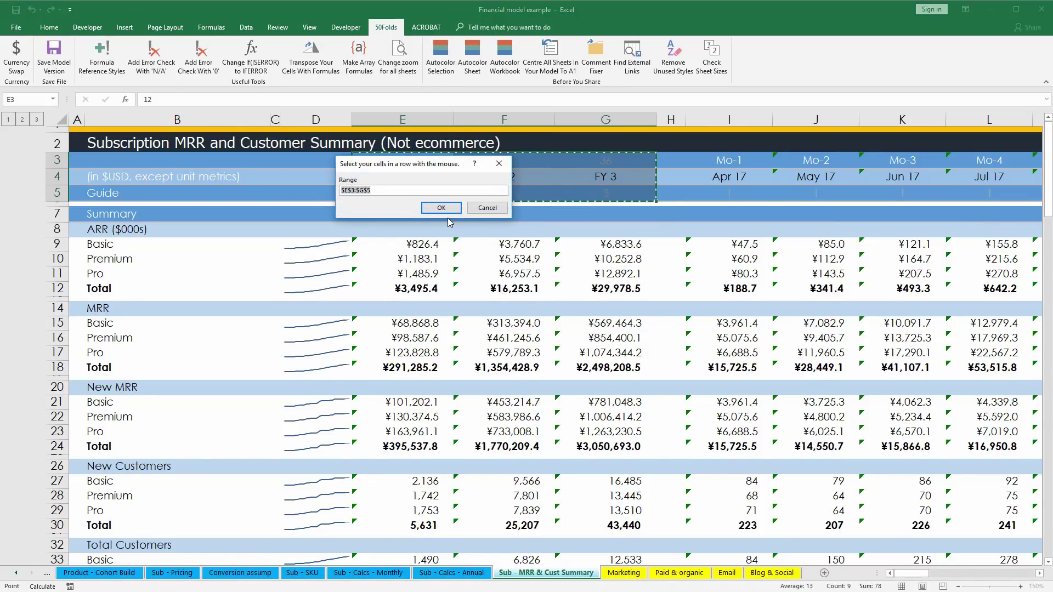
pyautogui.press('Return')
pyautogui.press('Return')
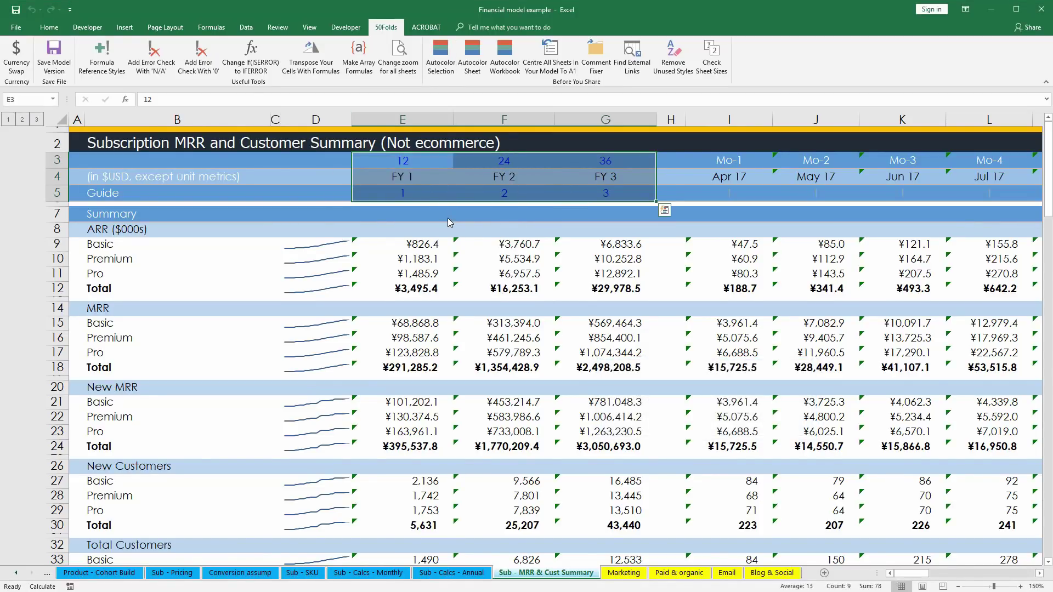
# Inspect the hardcoded year-column numbers in rows 3 and 5 of the Sub - MRR & Cust Summary header.
pyautogui.click(447, 218)
pyautogui.click(402, 156)
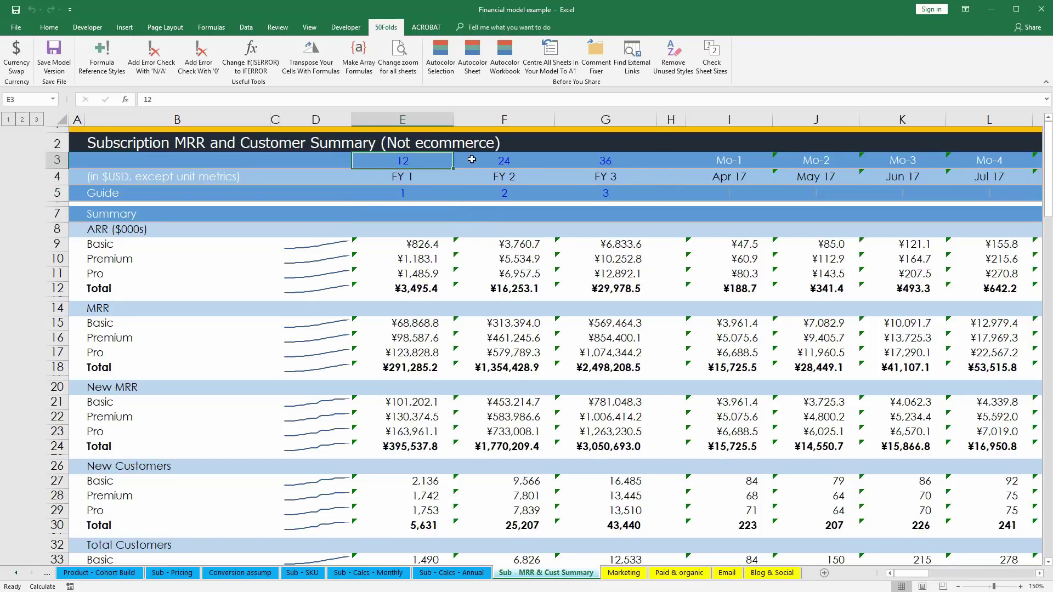
pyautogui.click(510, 159)
pyautogui.click(592, 160)
pyautogui.click(593, 189)
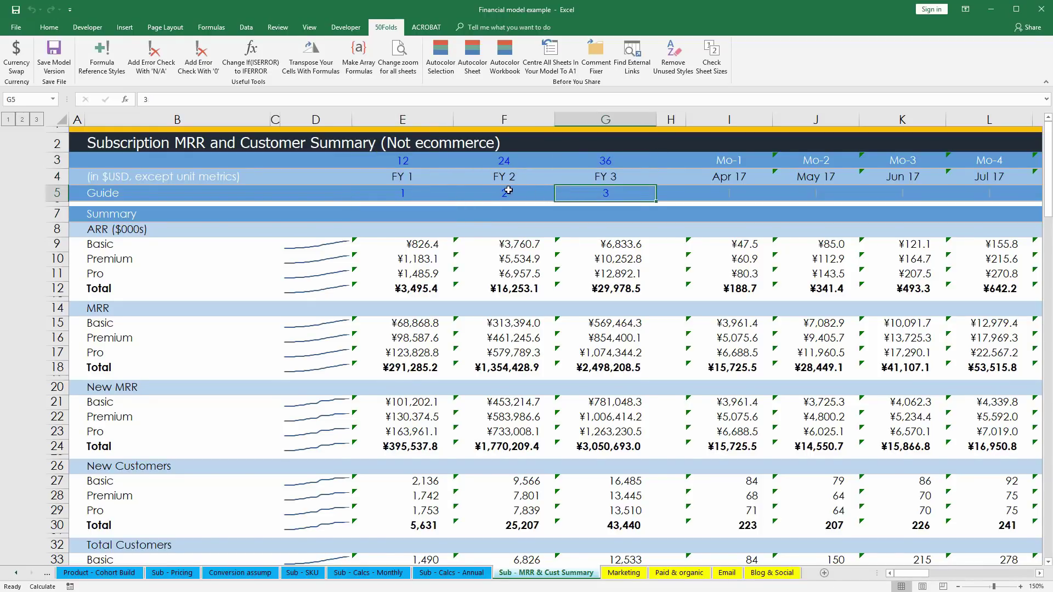
pyautogui.click(508, 190)
pyautogui.click(398, 197)
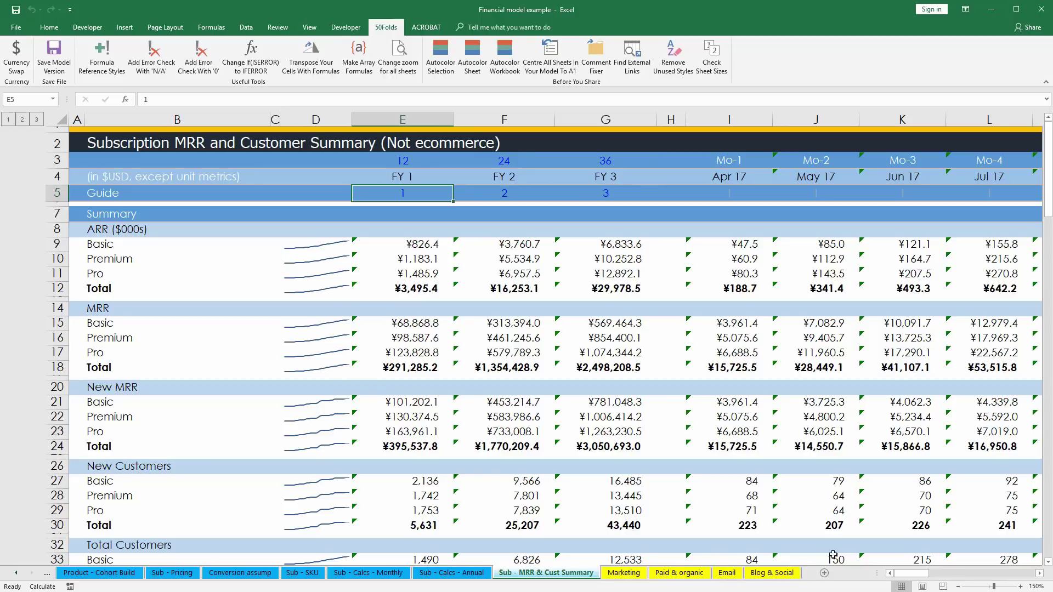
# Add a new worksheet and enter the values 1, 2, 3, 3 and 3 in cells C5 to C9.
pyautogui.click(823, 573)
pyautogui.click(102, 182)
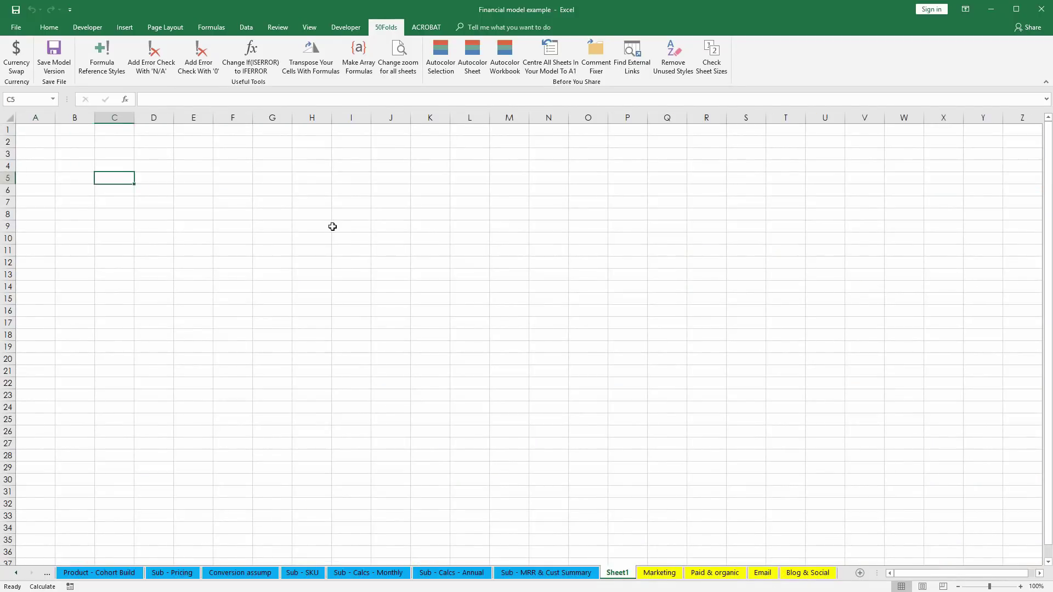
pyautogui.write('1')
pyautogui.press('Return')
pyautogui.write('2')
pyautogui.press('Return')
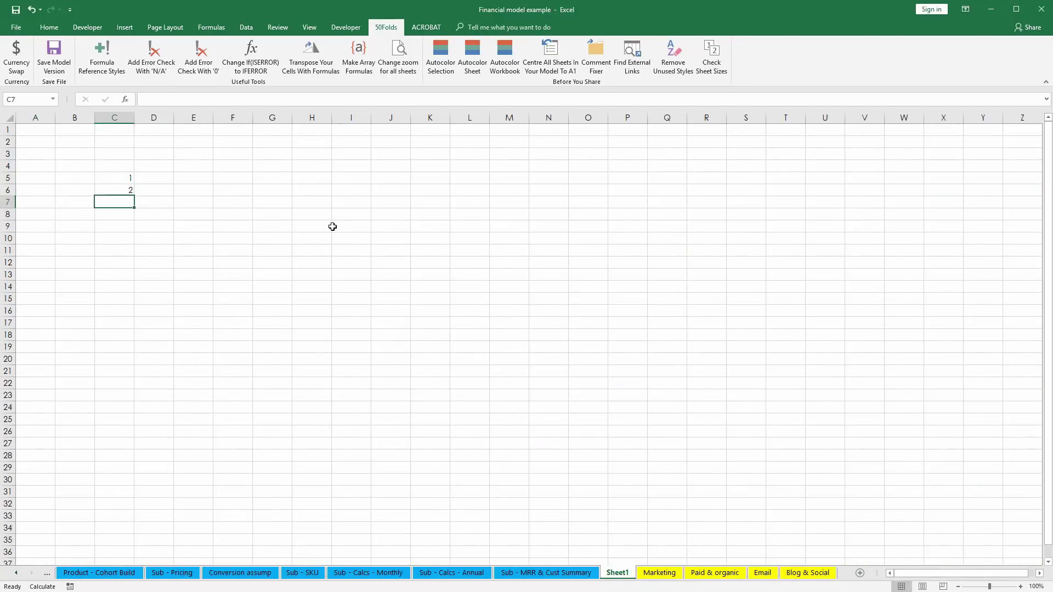
pyautogui.write('3')
pyautogui.press('Return')
pyautogui.write('3')
pyautogui.press('Return')
pyautogui.write('3')
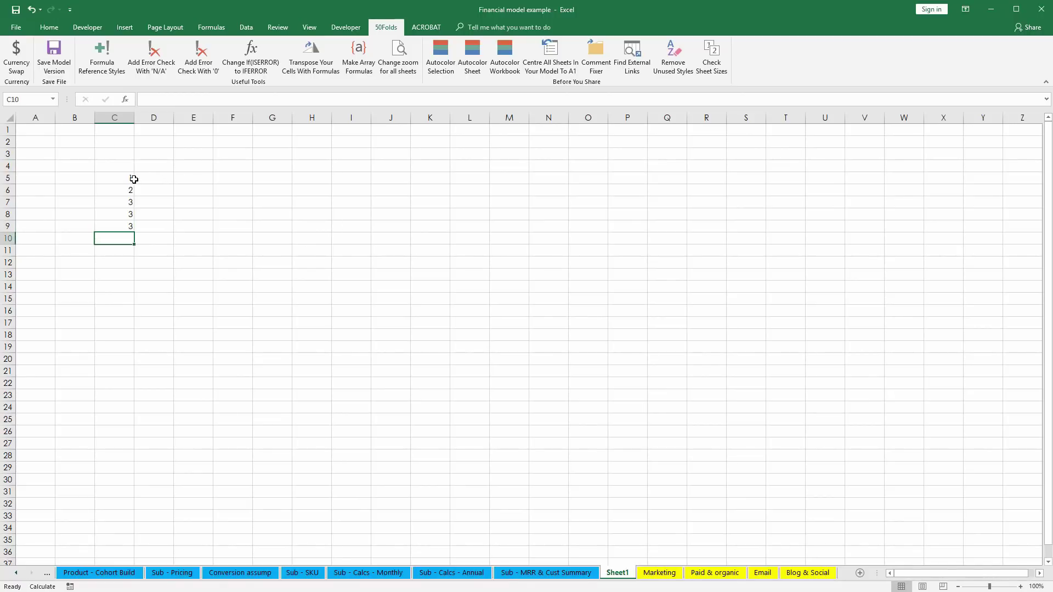
# Enter a formula in D5 that references C5 and fill it down to D9.
pyautogui.click(159, 173)
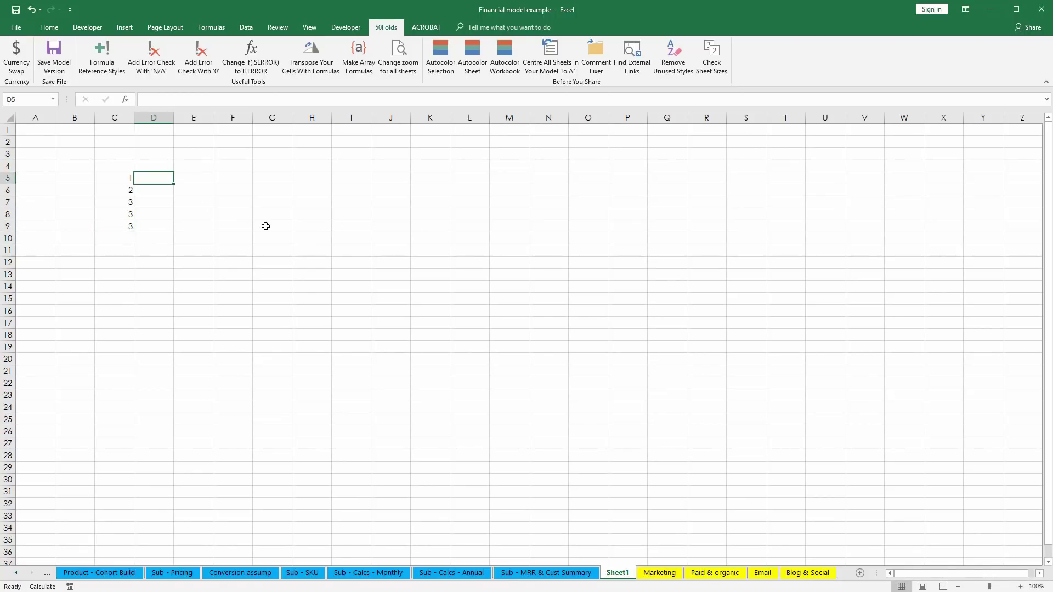
pyautogui.write('=')
pyautogui.press('Left')
pyautogui.press('Return')
pyautogui.press('Up')
pyautogui.hotkey('shift', 'Down')
pyautogui.hotkey('shift', 'Down')
pyautogui.hotkey('shift', 'Down')
pyautogui.hotkey('shift', 'Down')
pyautogui.hotkey('ctrl', 'd')
# Link E5 to cell E9 of the Sub - MRR & Cust Summary sheet and fill the formula down to E8.
pyautogui.press('Right')
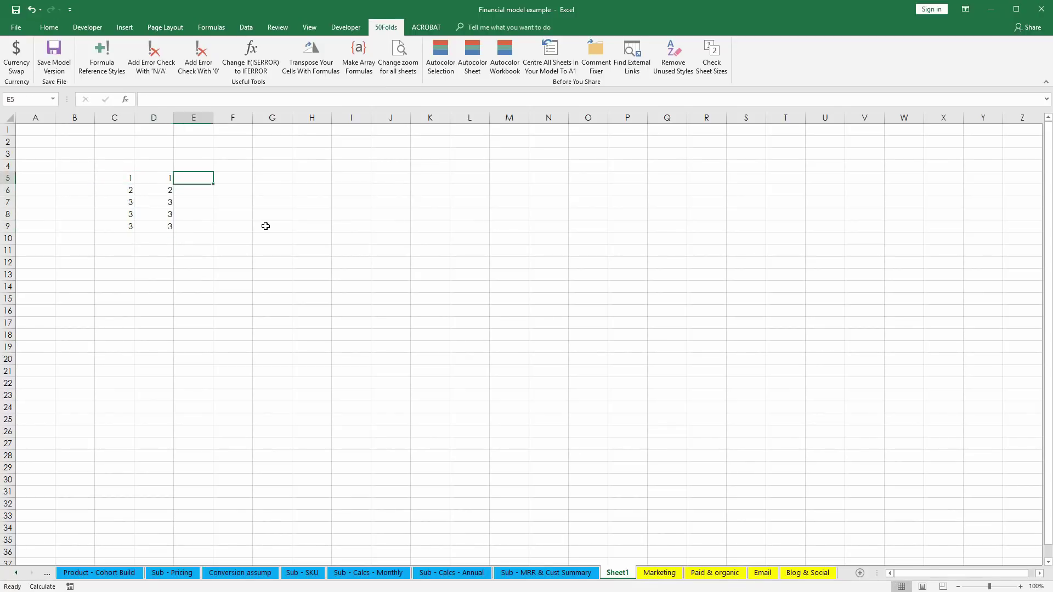
pyautogui.write('=')
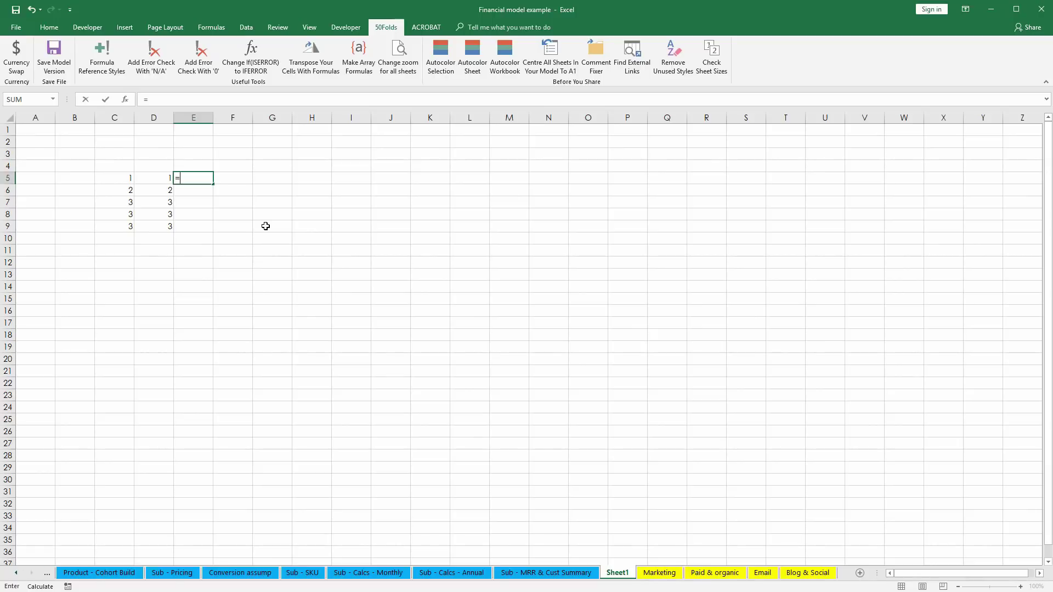
pyautogui.hotkey('ctrl', 'pageup')
pyautogui.click(433, 245)
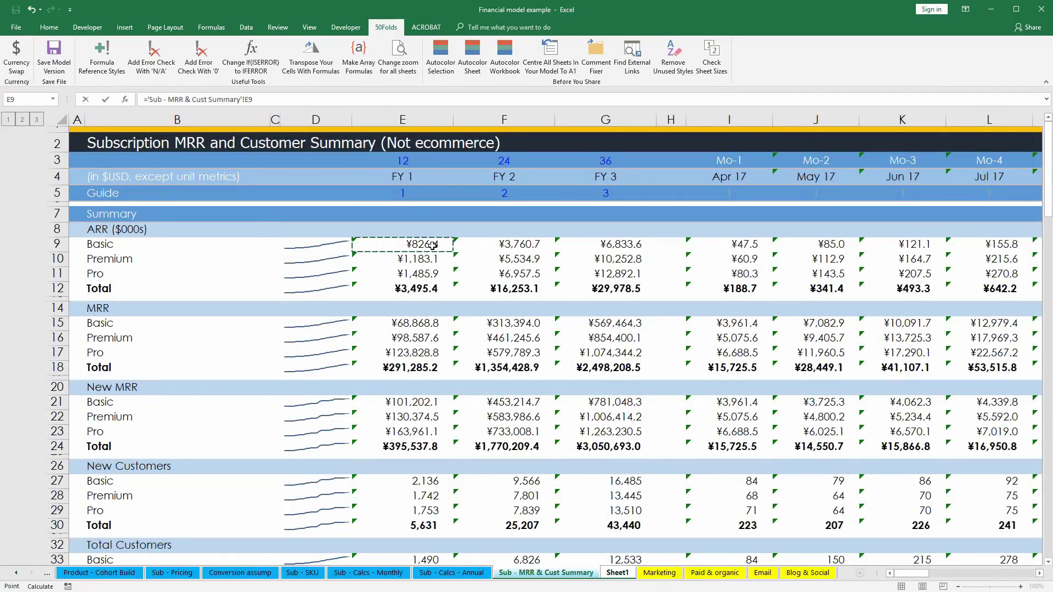
pyautogui.press('Return')
pyautogui.press('Up')
pyautogui.hotkey('shift', 'Down')
pyautogui.hotkey('shift', 'Down')
pyautogui.hotkey('shift', 'Down')
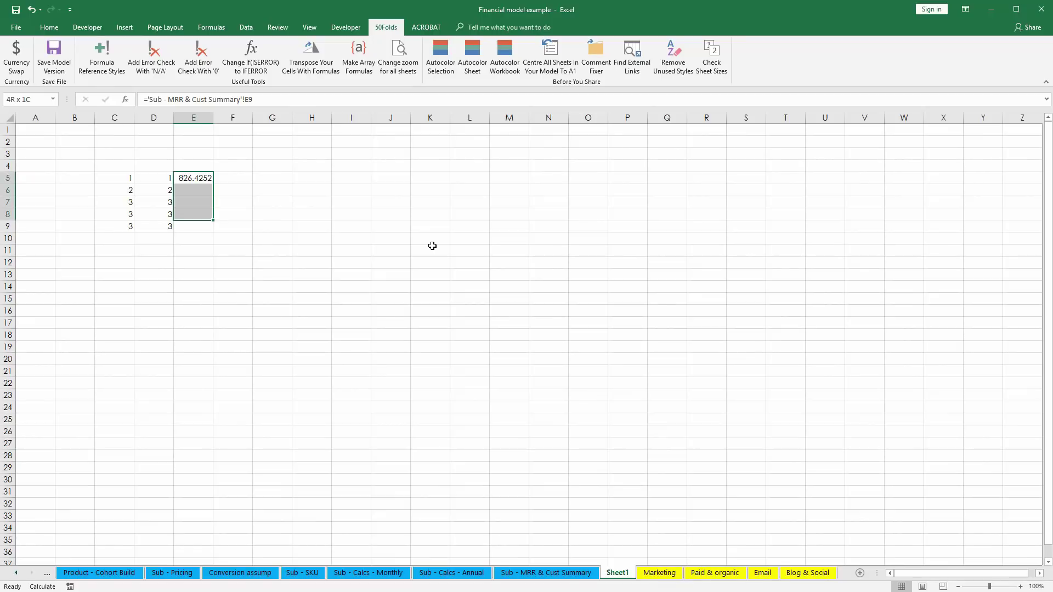
pyautogui.hotkey('ctrl', 'd')
pyautogui.click(399, 250)
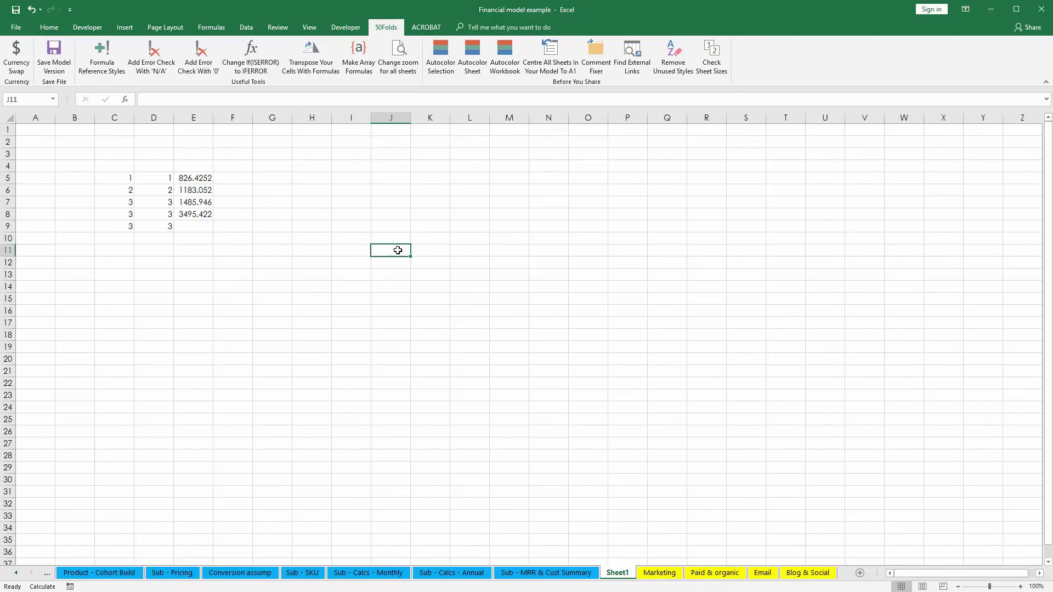
pyautogui.click(51, 27)
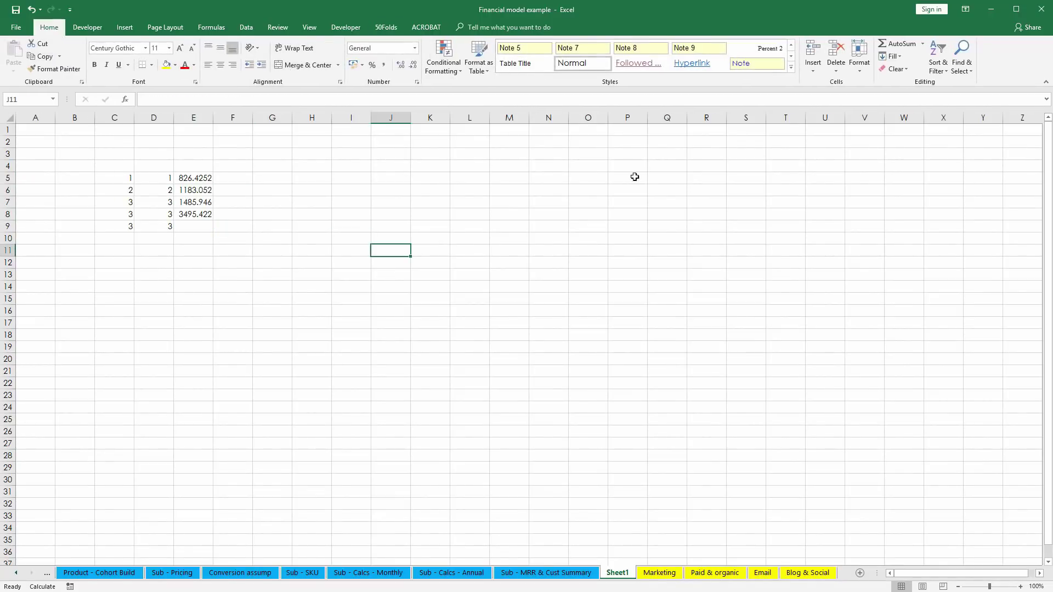
pyautogui.click(195, 65)
pyautogui.click(242, 303)
pyautogui.click(193, 346)
# Copy the sample range C5:F9 into a second new worksheet, starting at cell A1.
pyautogui.moveTo(120, 178); pyautogui.dragTo(229, 227)
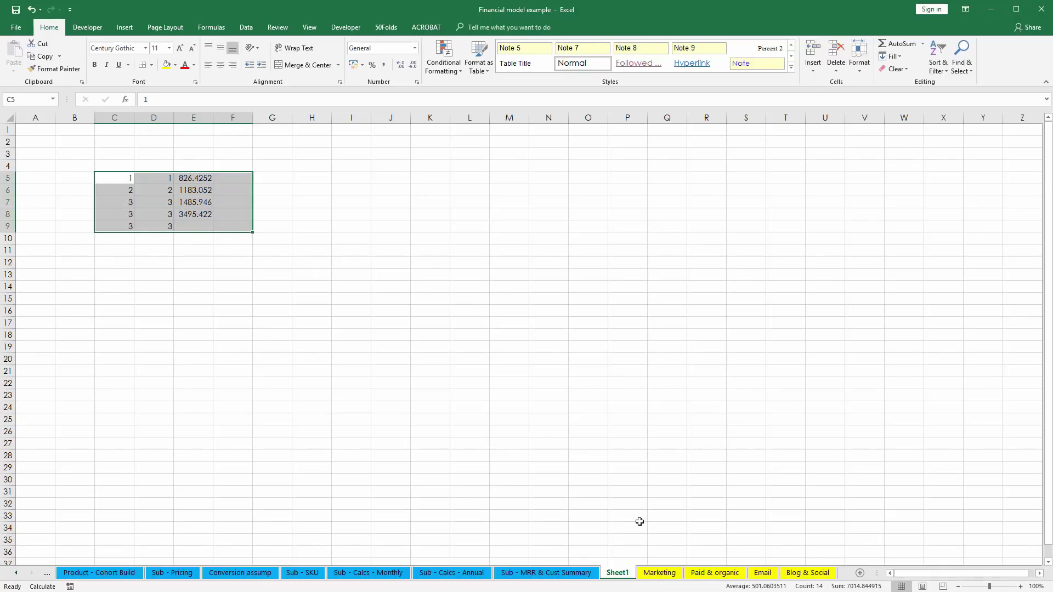
pyautogui.hotkey('ctrl', 'c')
pyautogui.click(861, 575)
pyautogui.hotkey('ctrl', 'v')
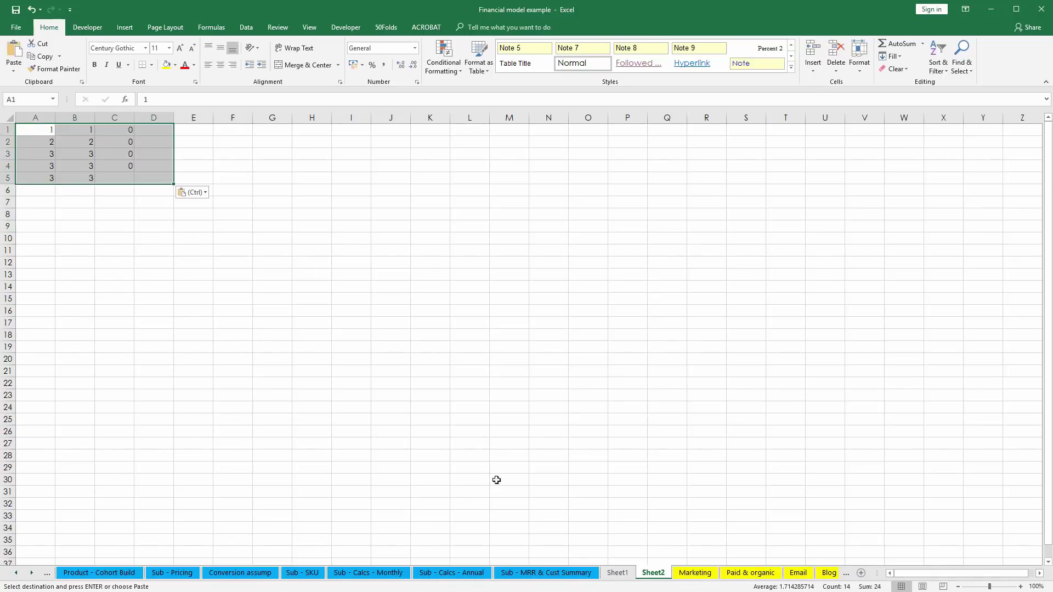
# Autocolor the range C5:F9 on Sheet1 with the Autocolor Selection macro.
pyautogui.click(619, 573)
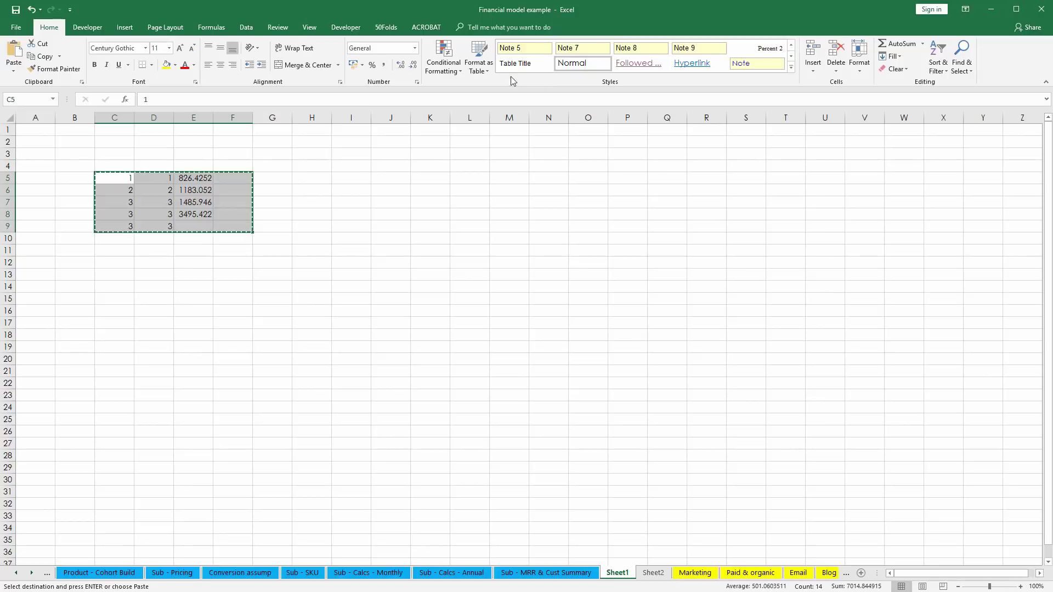
pyautogui.click(396, 28)
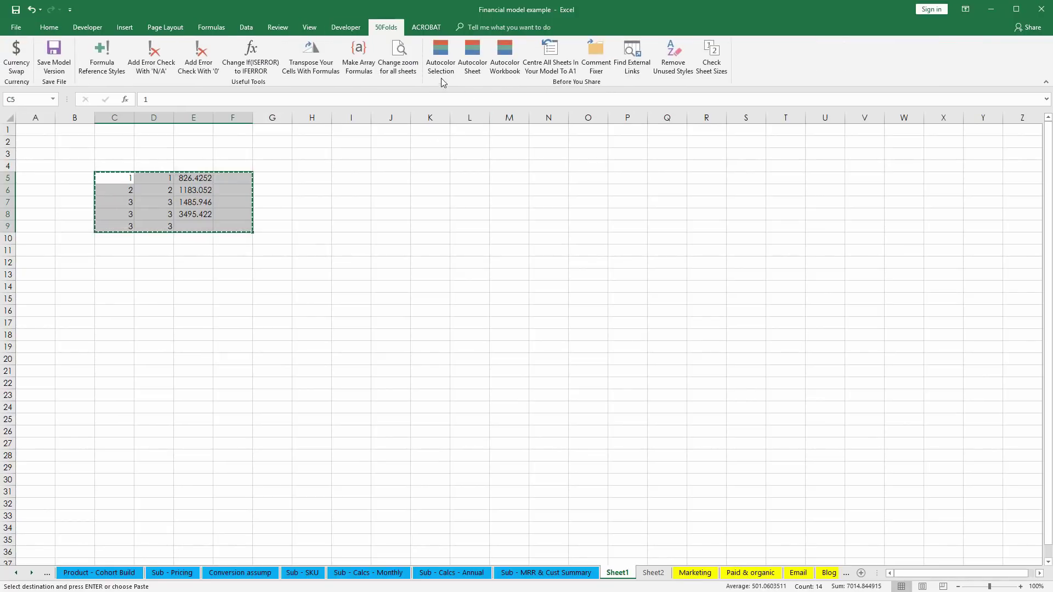
pyautogui.click(444, 71)
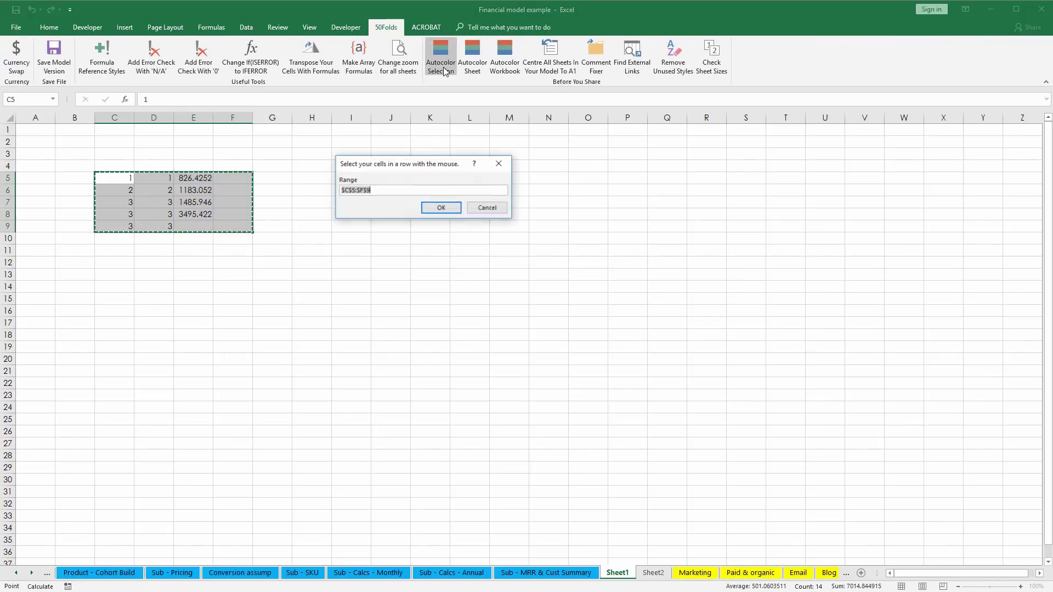
pyautogui.click(439, 207)
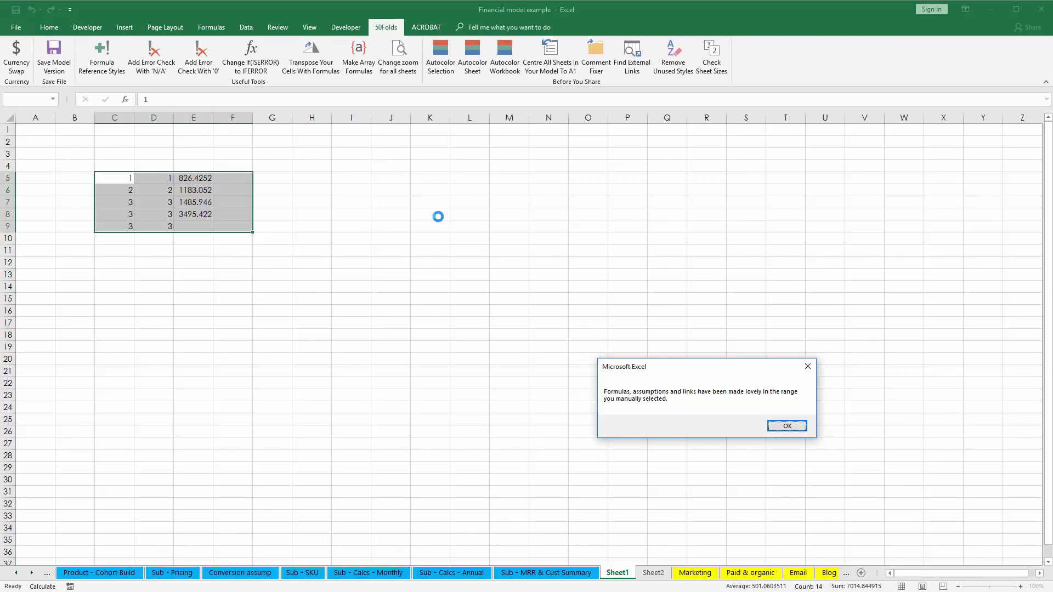
pyautogui.press('Return')
# Check the font colours of the hardcoded, formula and cross-sheet link cells in columns C to E of Sheet1.
pyautogui.click(280, 311)
pyautogui.click(123, 202)
pyautogui.click(159, 201)
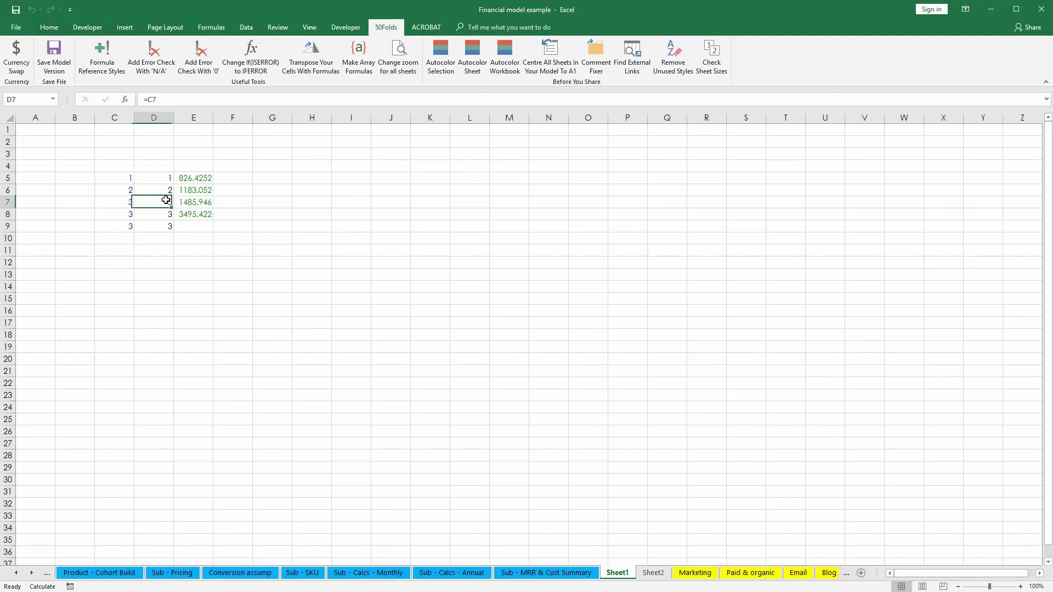
pyautogui.click(204, 195)
pyautogui.click(236, 297)
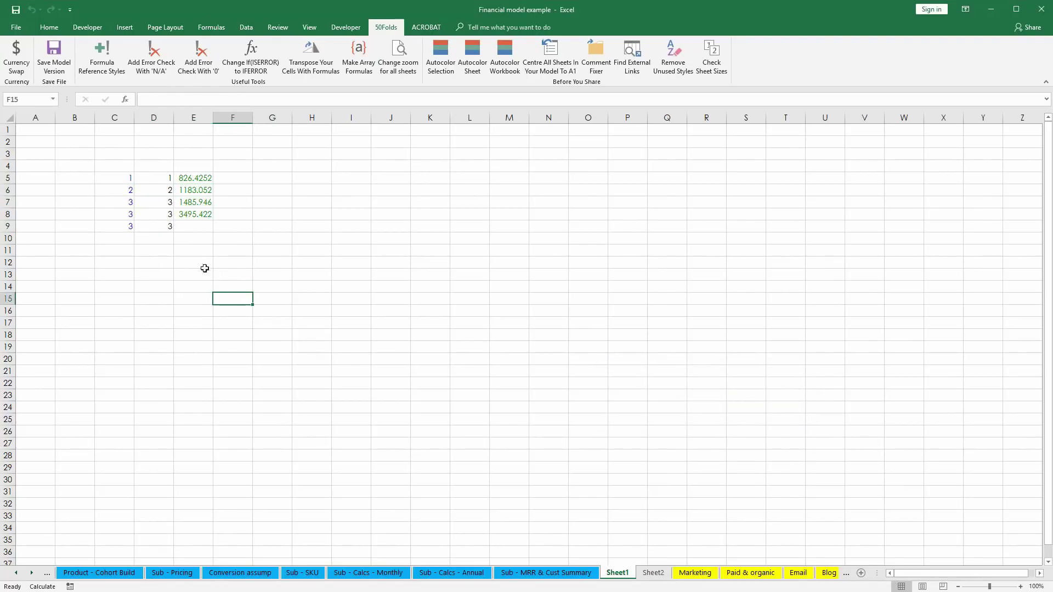
# Run the Autocolor Sheet macro on Sheet2 and check cells A4 and B4.
pyautogui.click(663, 576)
pyautogui.click(207, 254)
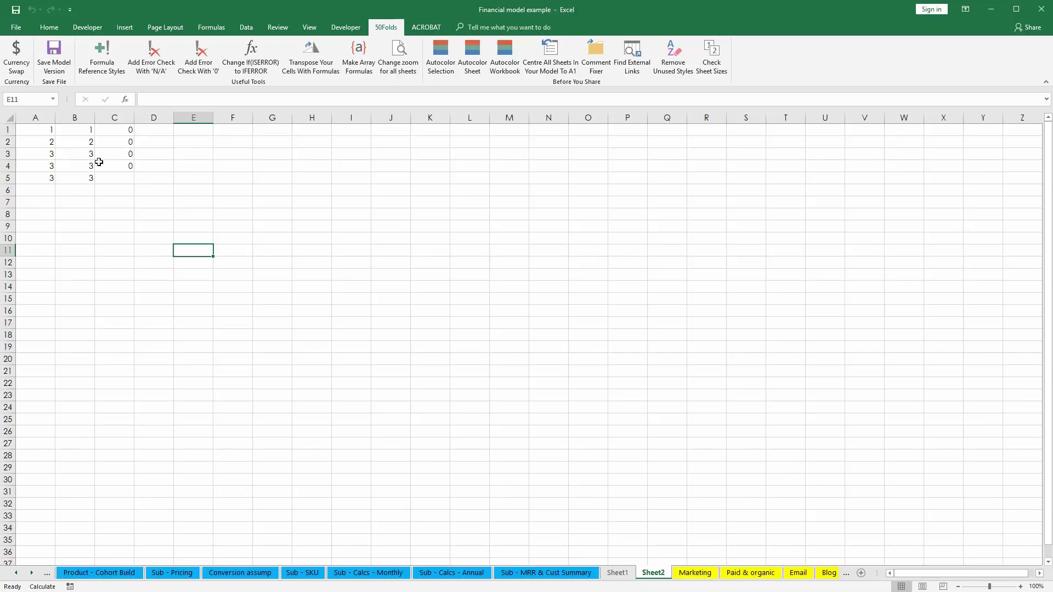
pyautogui.click(470, 70)
pyautogui.press('Return')
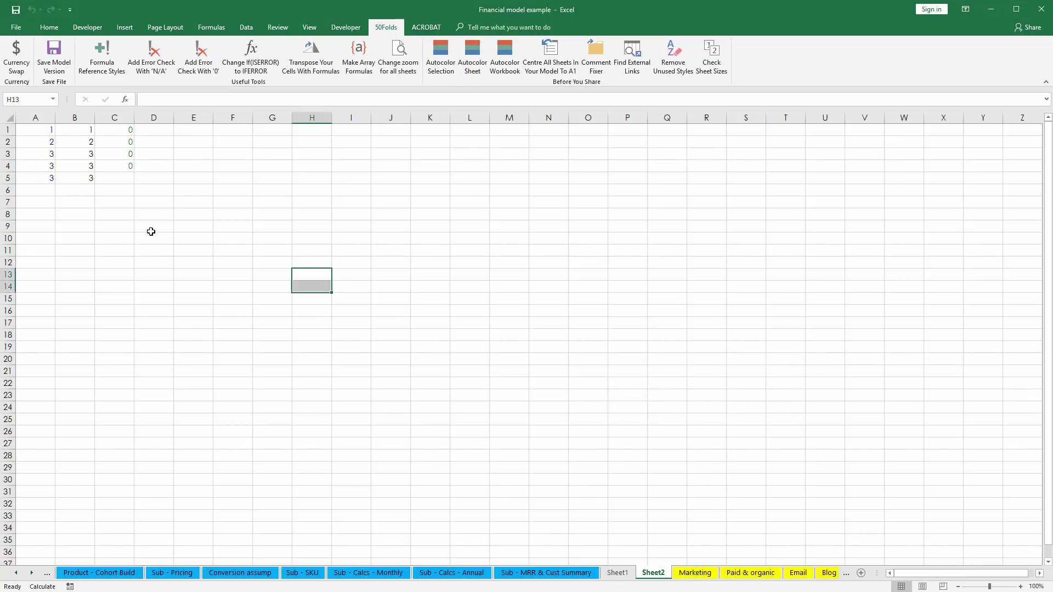
pyautogui.click(43, 163)
pyautogui.click(87, 172)
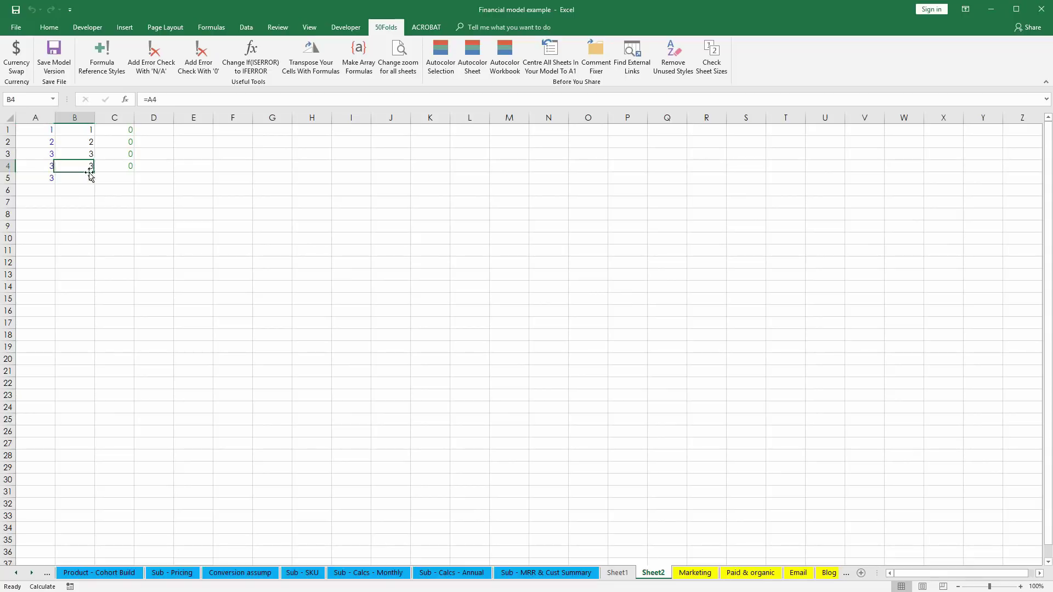
# Check the link formula in C4 of Sheet2, and examine header rows 3 to 5 and cell E30 on the Marketing sheet.
pyautogui.click(127, 171)
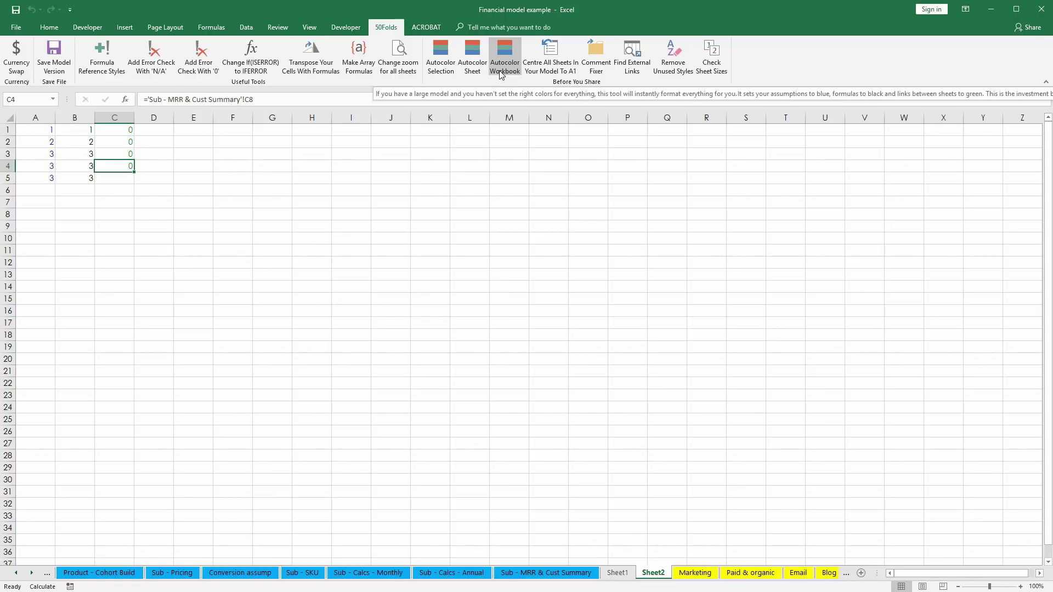
pyautogui.click(695, 573)
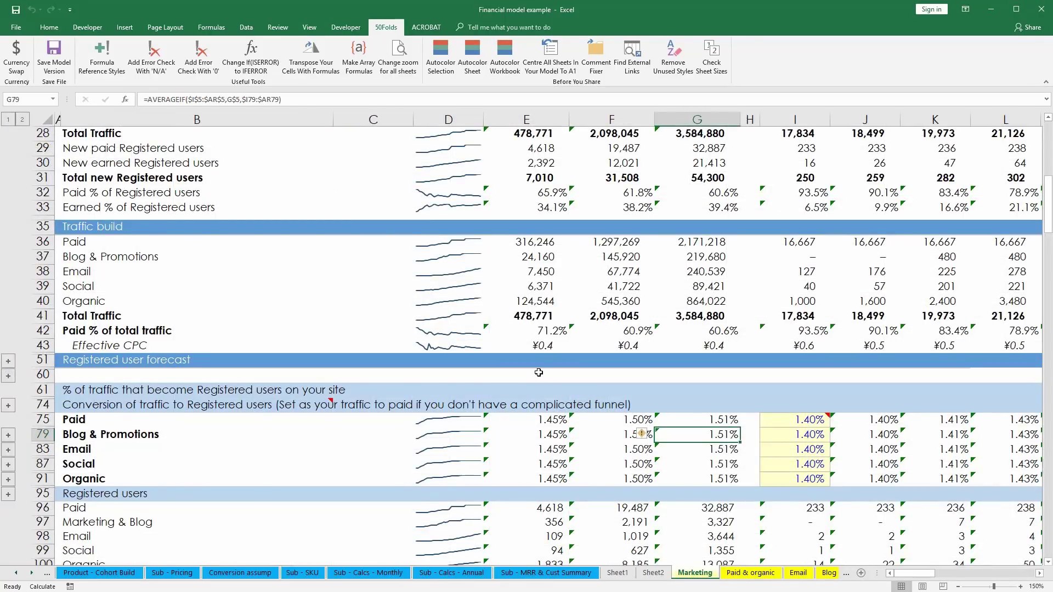
pyautogui.click(539, 372)
pyautogui.scroll(3, 538, 372)
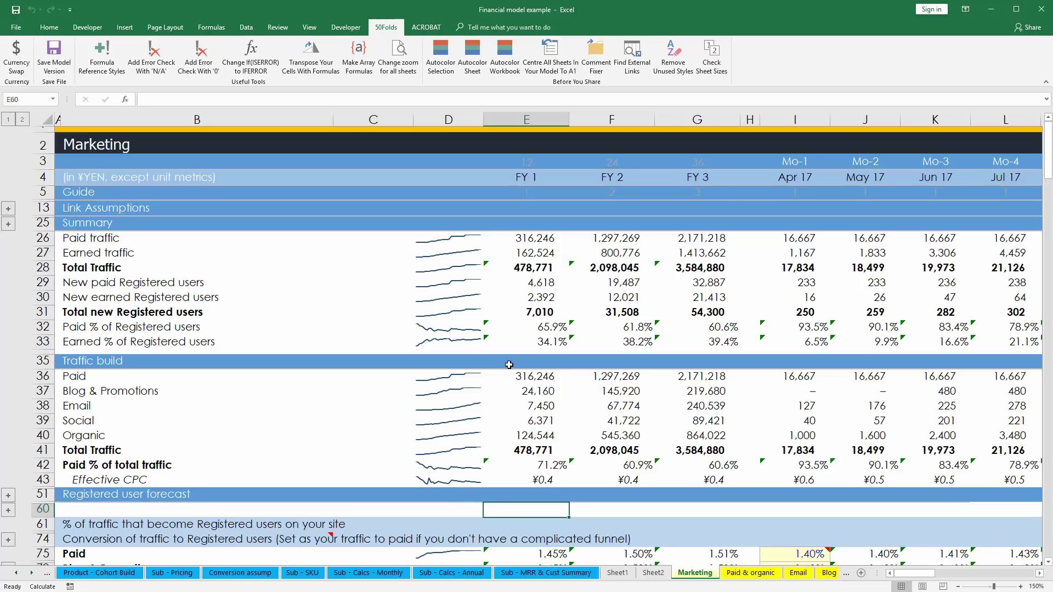
pyautogui.moveTo(526, 160); pyautogui.dragTo(992, 193)
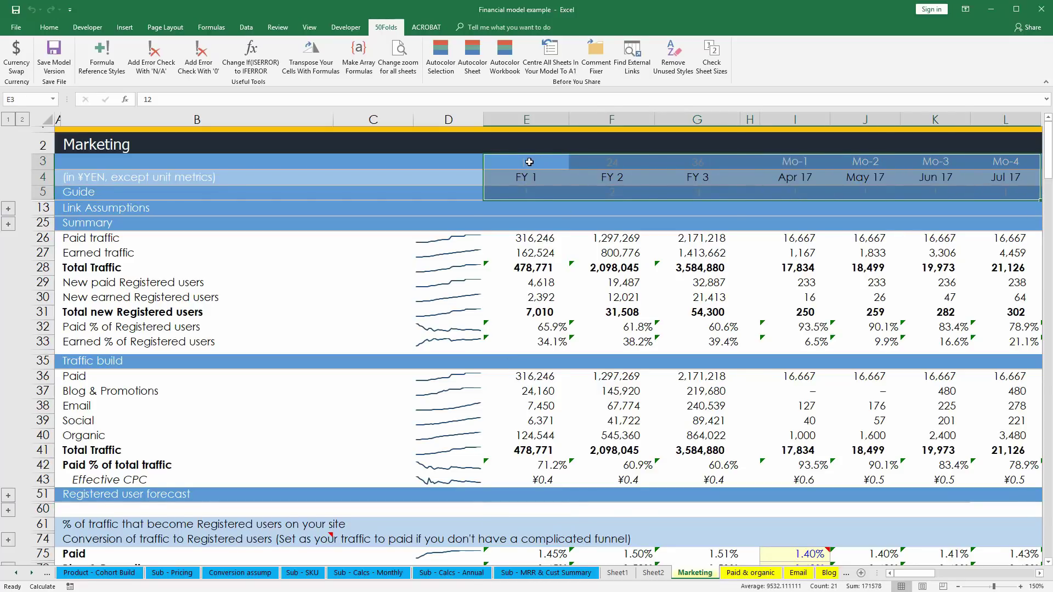
pyautogui.moveTo(527, 161); pyautogui.dragTo(934, 193)
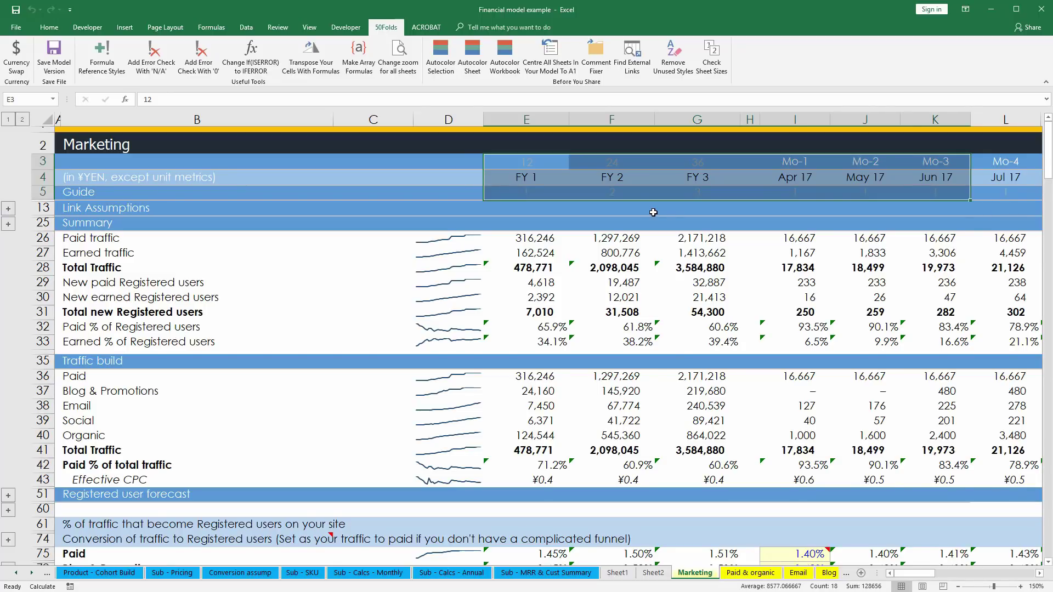
pyautogui.click(539, 290)
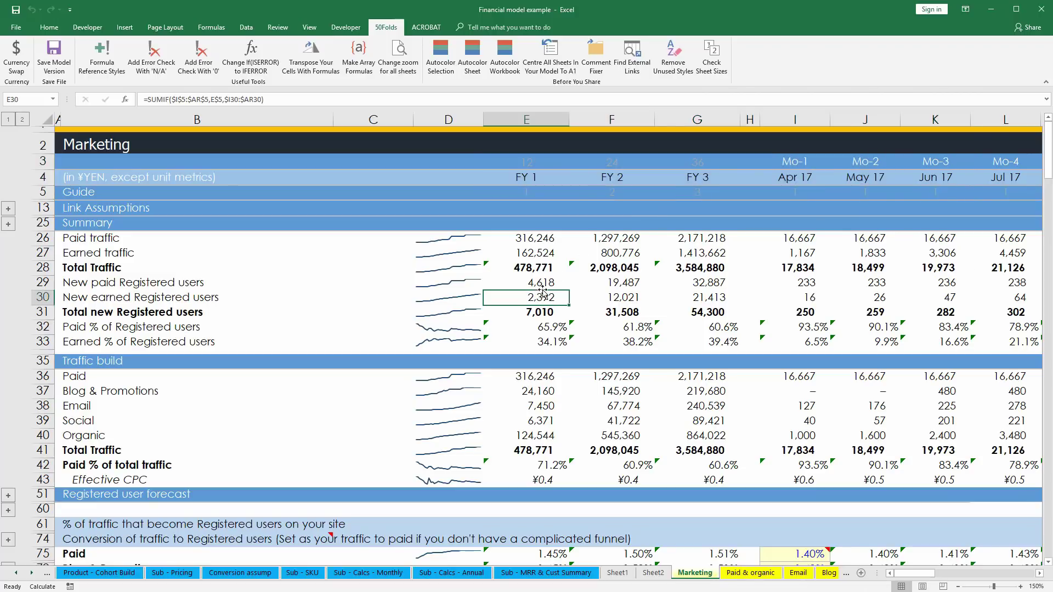
# Run the Autocolor Workbook macro and examine the font colours of the header rows and traffic figures on the Marketing sheet.
pyautogui.click(504, 66)
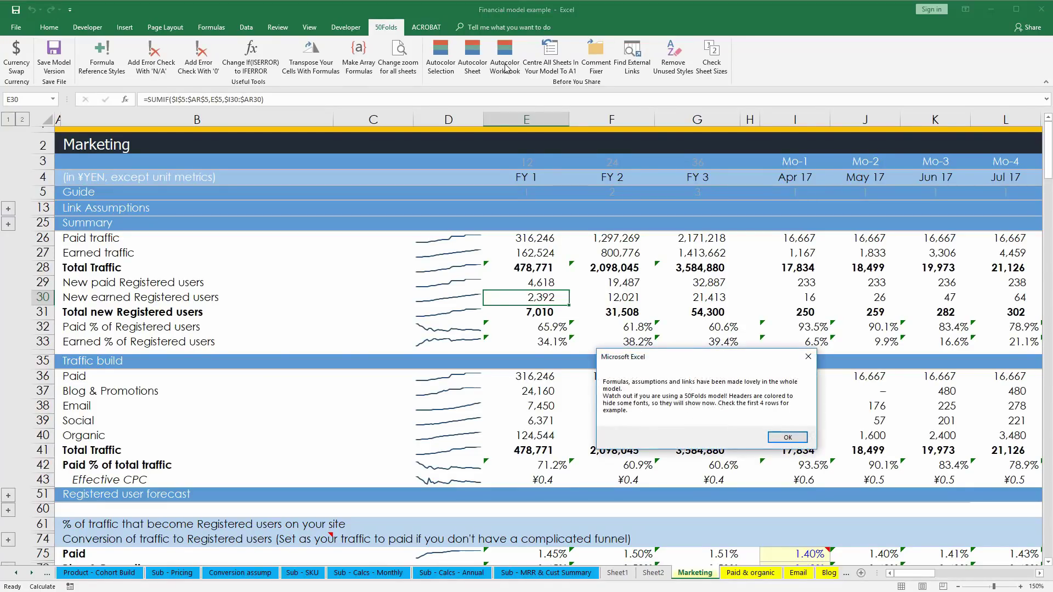
pyautogui.press('Return')
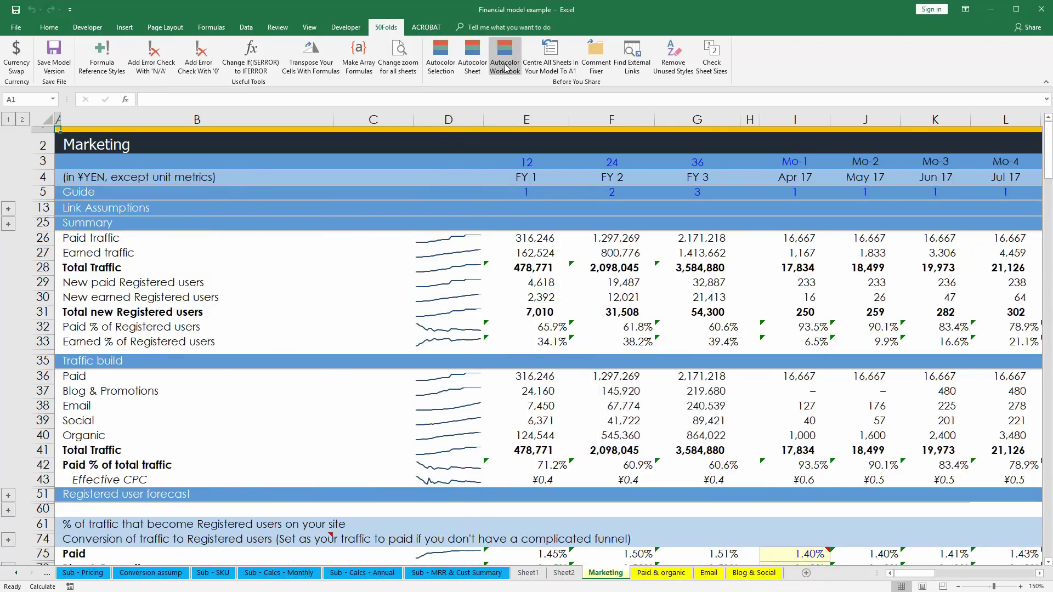
pyautogui.moveTo(529, 163); pyautogui.dragTo(981, 197)
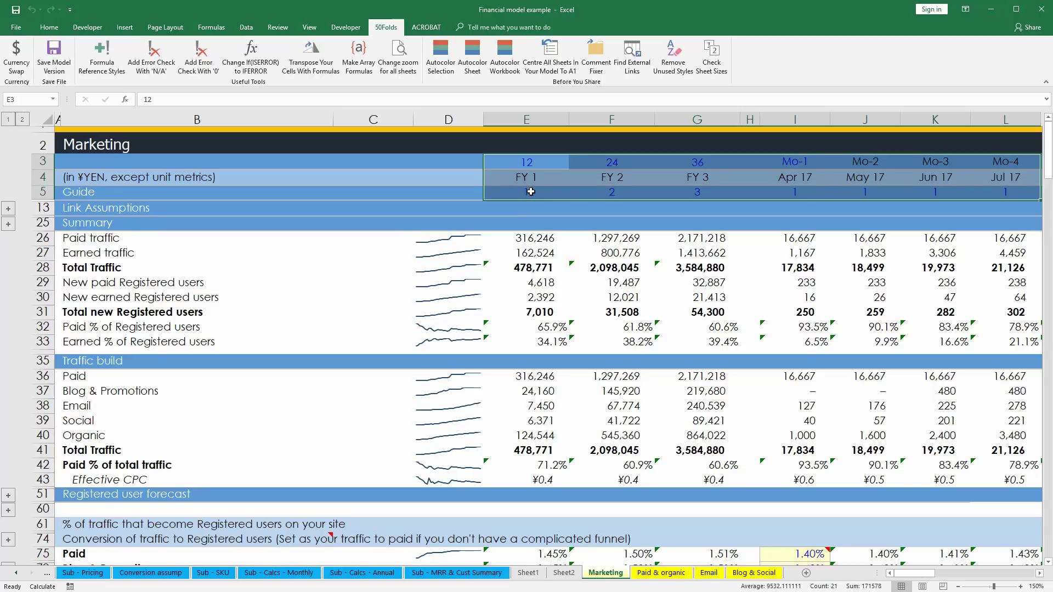
pyautogui.click(439, 56)
pyautogui.moveTo(515, 237); pyautogui.dragTo(703, 388)
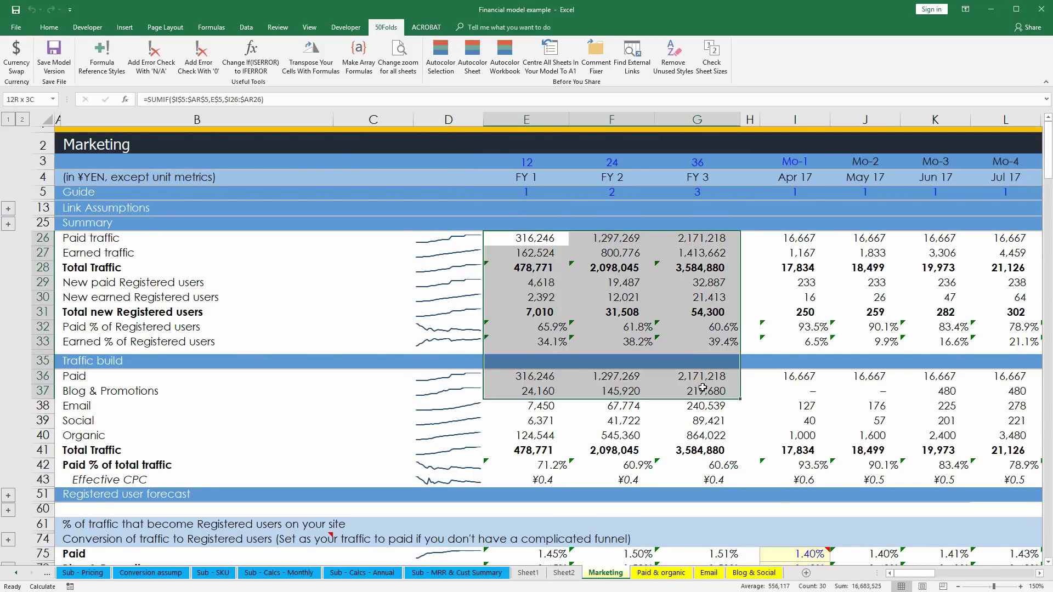
pyautogui.moveTo(524, 161); pyautogui.dragTo(871, 212)
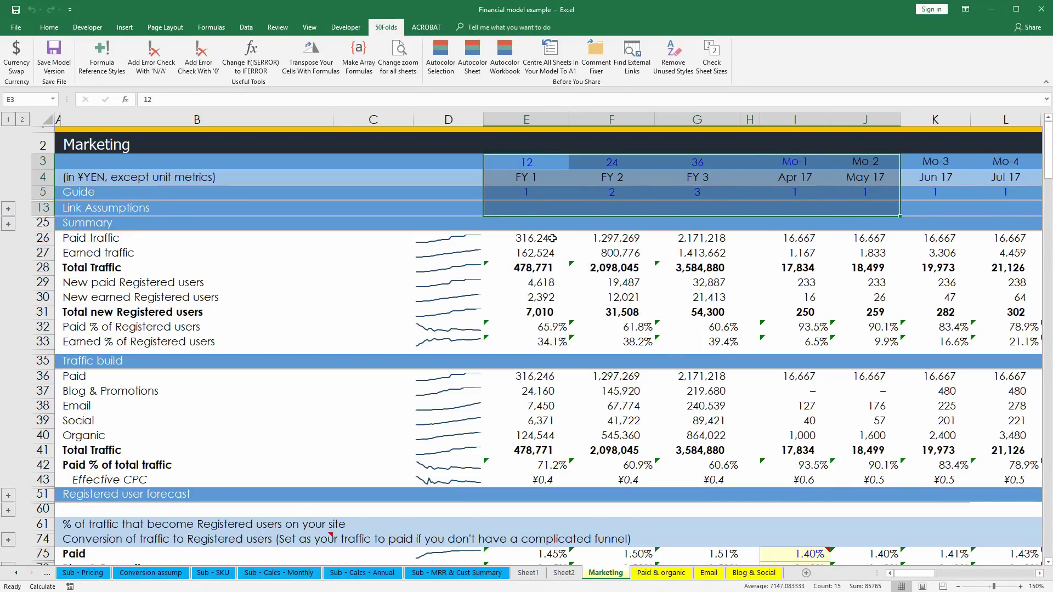
pyautogui.click(539, 252)
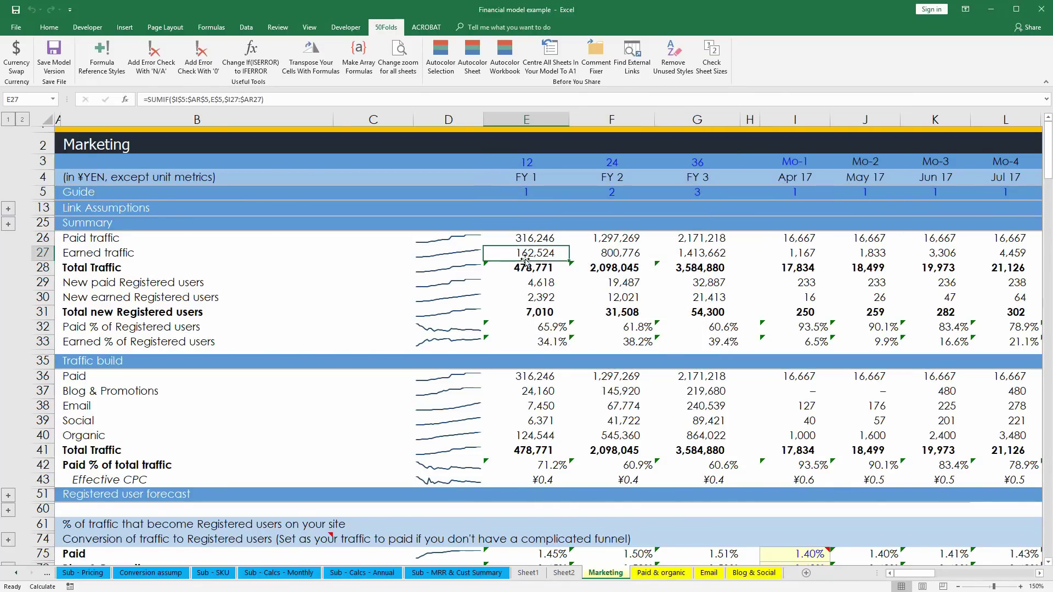
pyautogui.moveTo(499, 235); pyautogui.dragTo(877, 480)
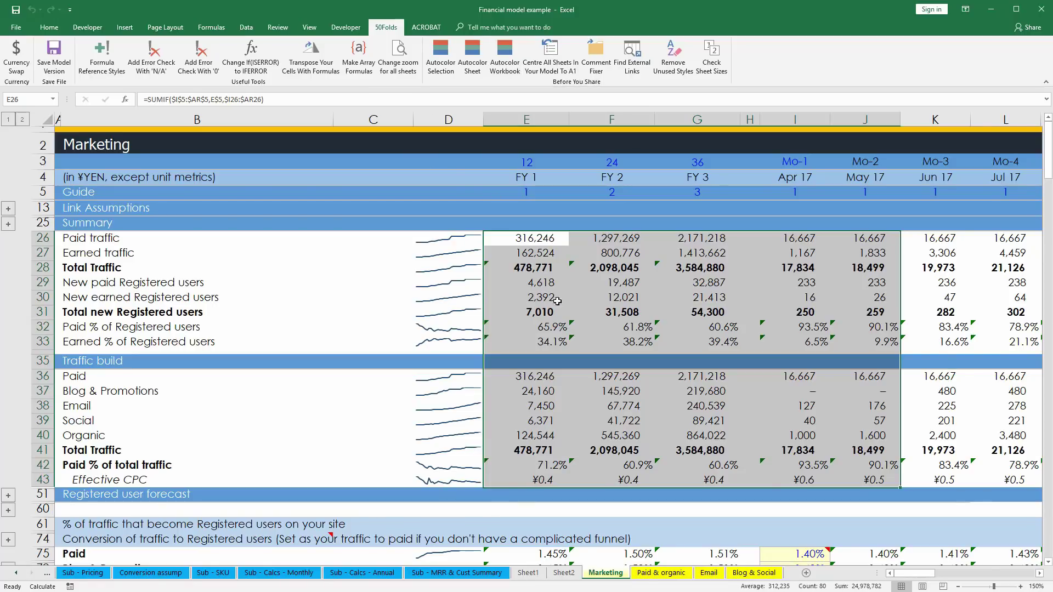
pyautogui.click(575, 328)
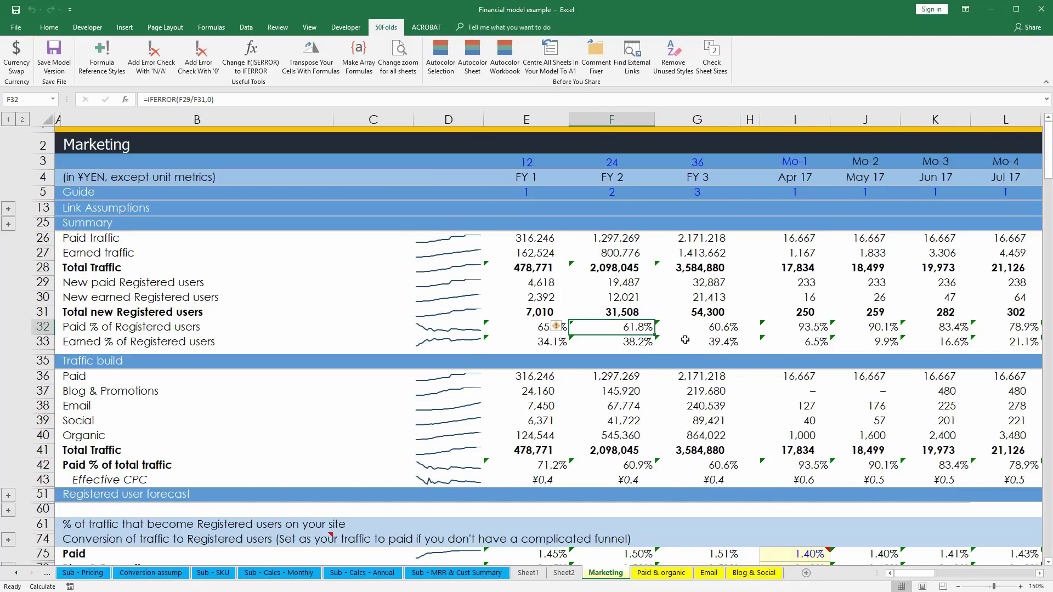
# Move the selection to the Paid traffic table on Paid & organic and to cell G66 on Sub - MRR & Cust Summary.
pyautogui.scroll(-4, 776, 455)
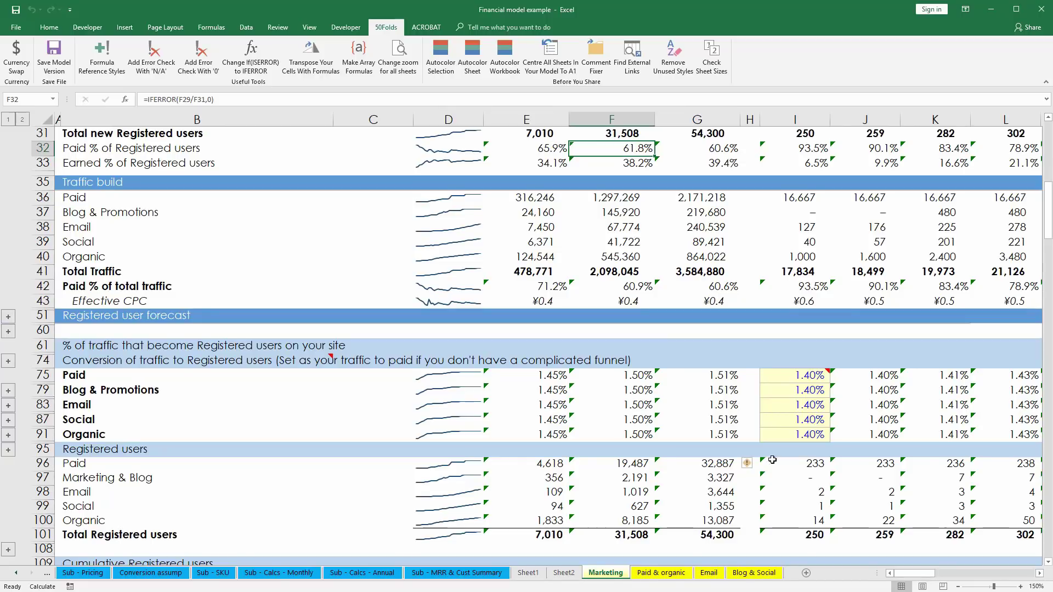
pyautogui.hotkey('ctrl', 'pagedown')
pyautogui.scroll(-12, 750, 436)
pyautogui.click(746, 414)
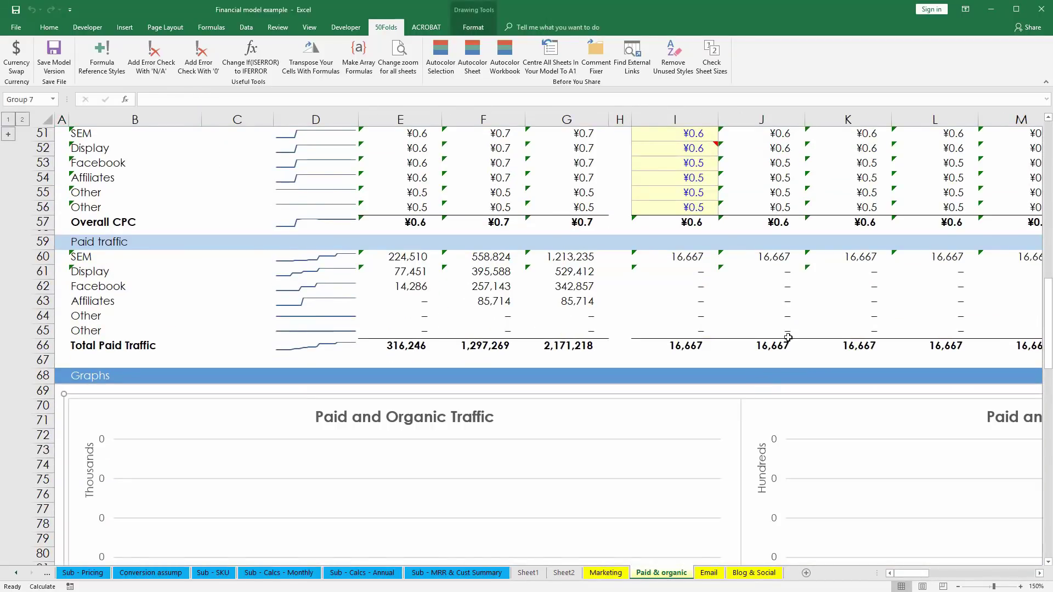
pyautogui.click(787, 334)
pyautogui.click(528, 572)
pyautogui.click(478, 572)
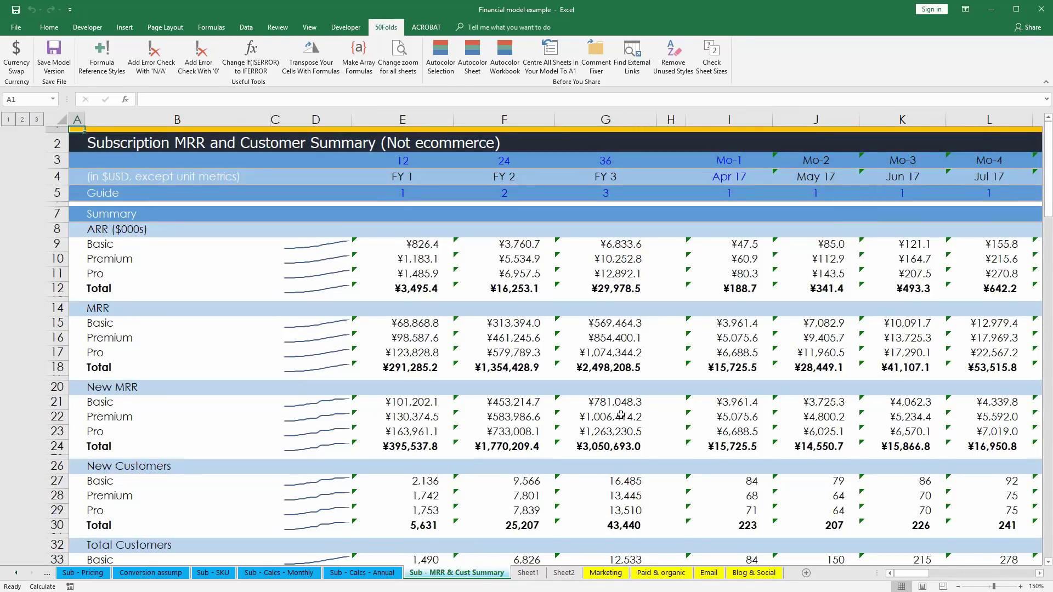
pyautogui.scroll(-14, 571, 441)
pyautogui.click(571, 441)
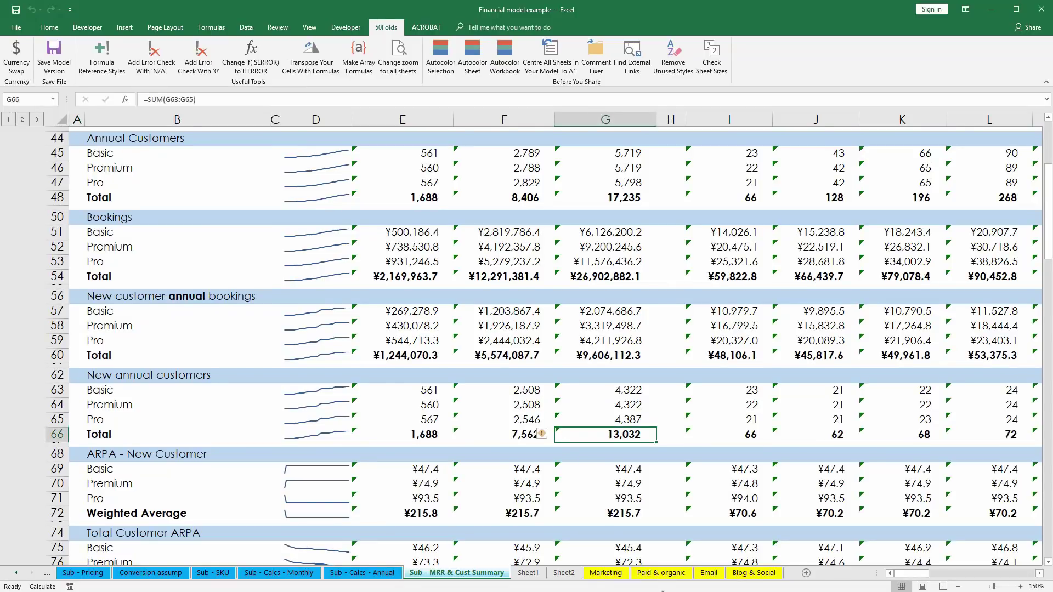
# On Sub - Calcs - Annual, select cell G616, return to A1, and select cell E260 further down.
pyautogui.click(376, 572)
pyautogui.scroll(-20, 578, 344)
pyautogui.scroll(-9, 578, 345)
pyautogui.click(834, 346)
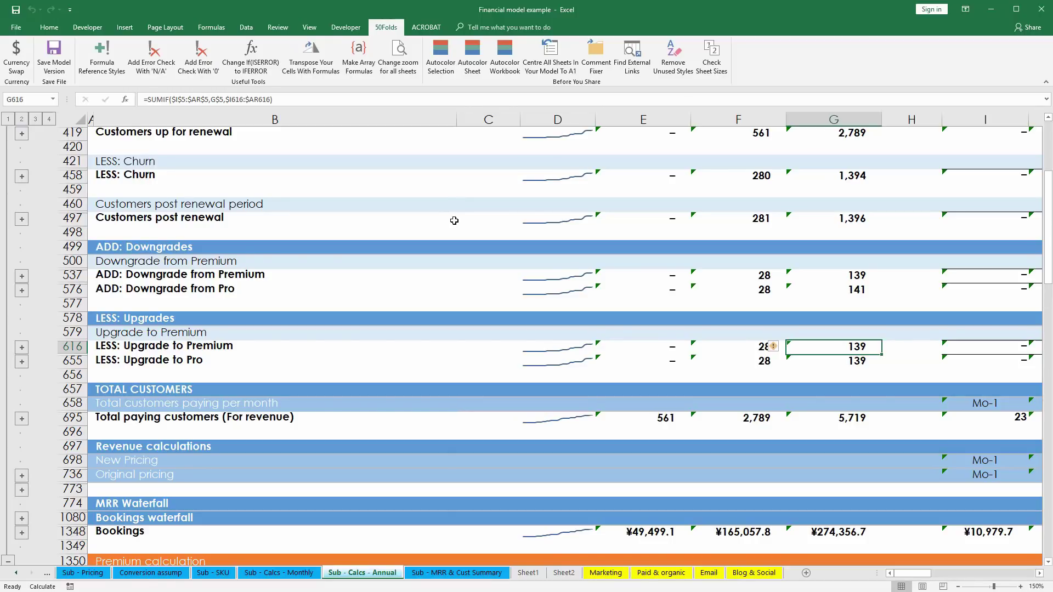
pyautogui.hotkey('ctrl', 'Home')
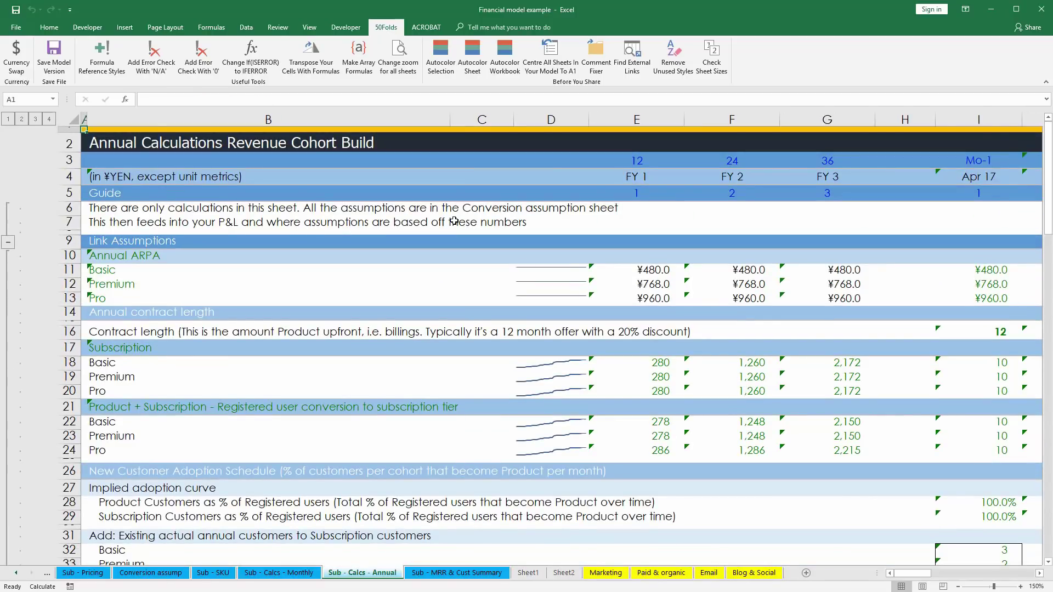
pyautogui.scroll(-15, 540, 408)
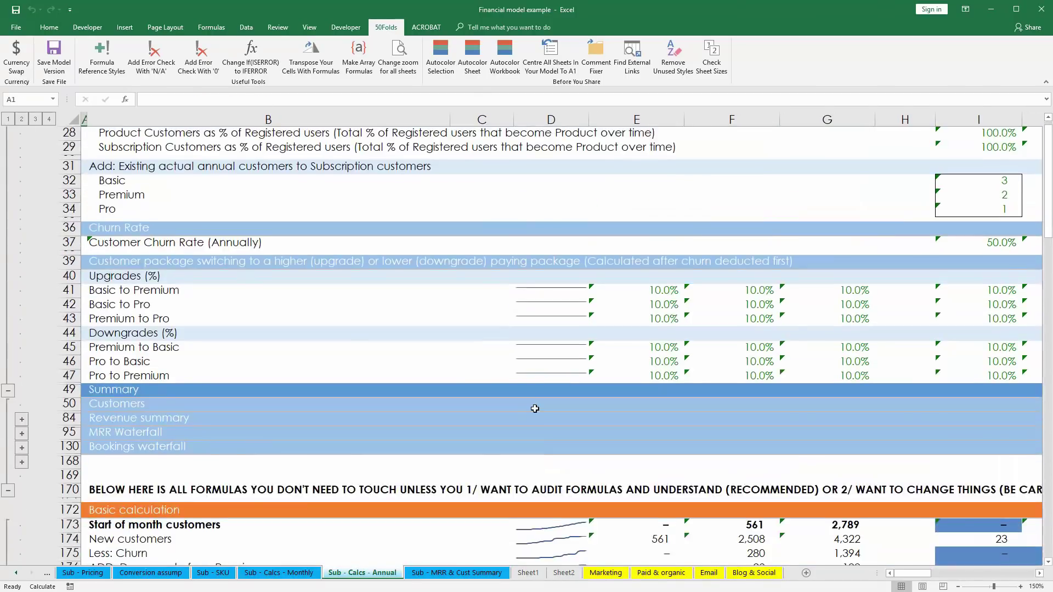
pyautogui.click(680, 459)
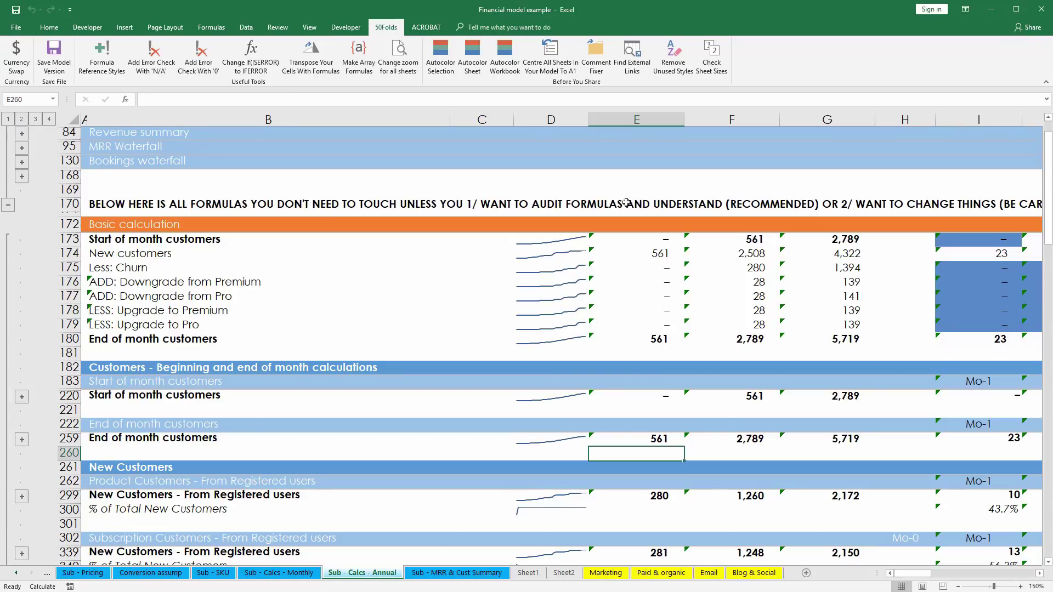
# Centre all sheets in the model to A1 with the macro and check the sheets from Sub - Calcs - Annual to Blog & Social.
pyautogui.click(550, 60)
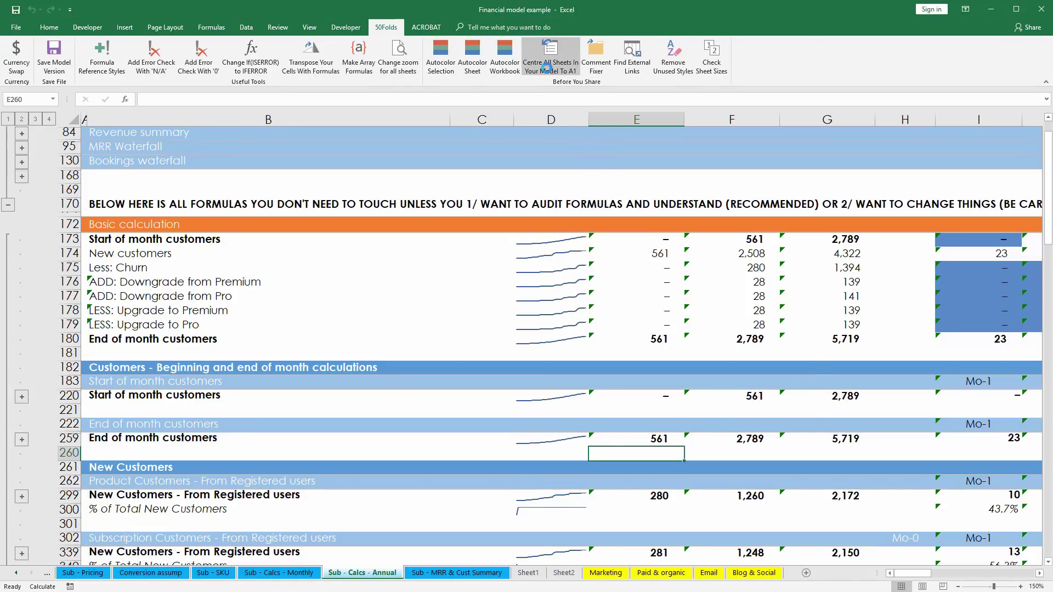
pyautogui.click(789, 425)
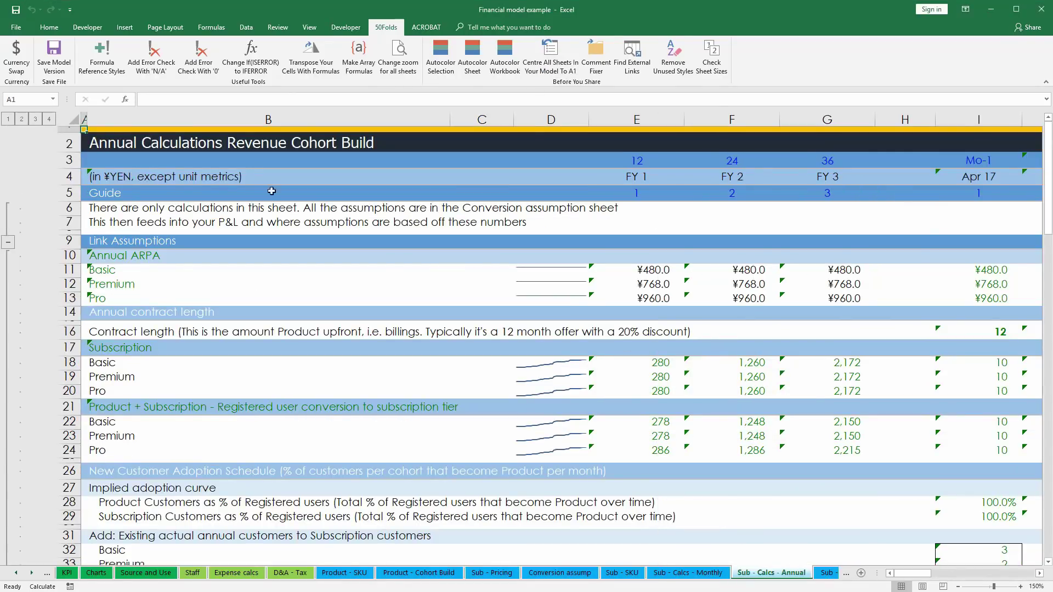
pyautogui.hotkey('ctrl', 'pagedown')
pyautogui.hotkey('ctrl', 'pagedown')
pyautogui.hotkey('ctrl', 'pagedown')
pyautogui.hotkey('ctrl', 'pagedown')
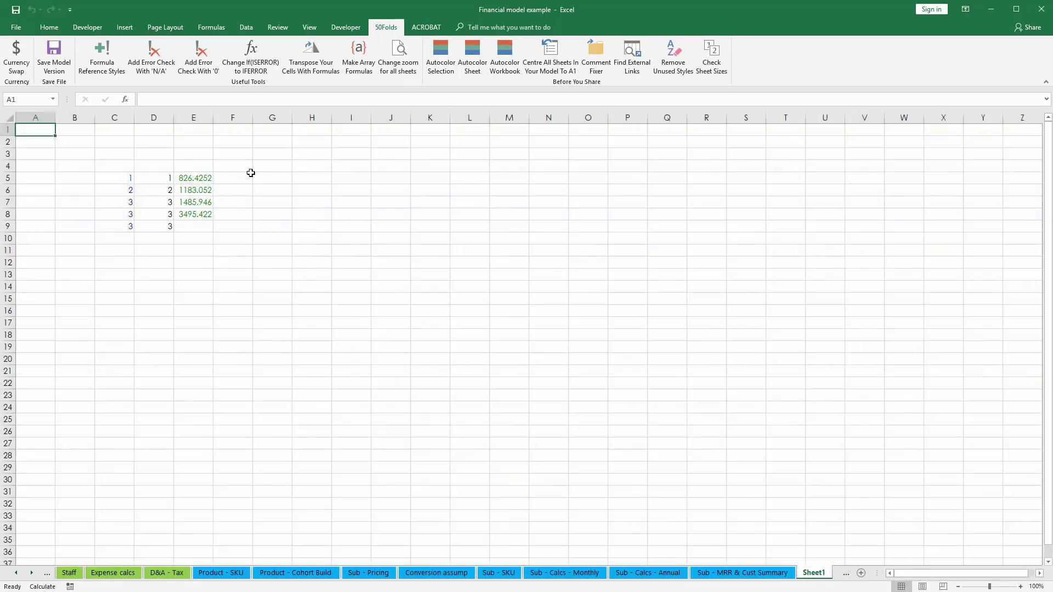
pyautogui.hotkey('ctrl', 'pagedown')
pyautogui.hotkey('ctrl', 'pagedown')
pyautogui.hotkey('ctrl', 'pagedown')
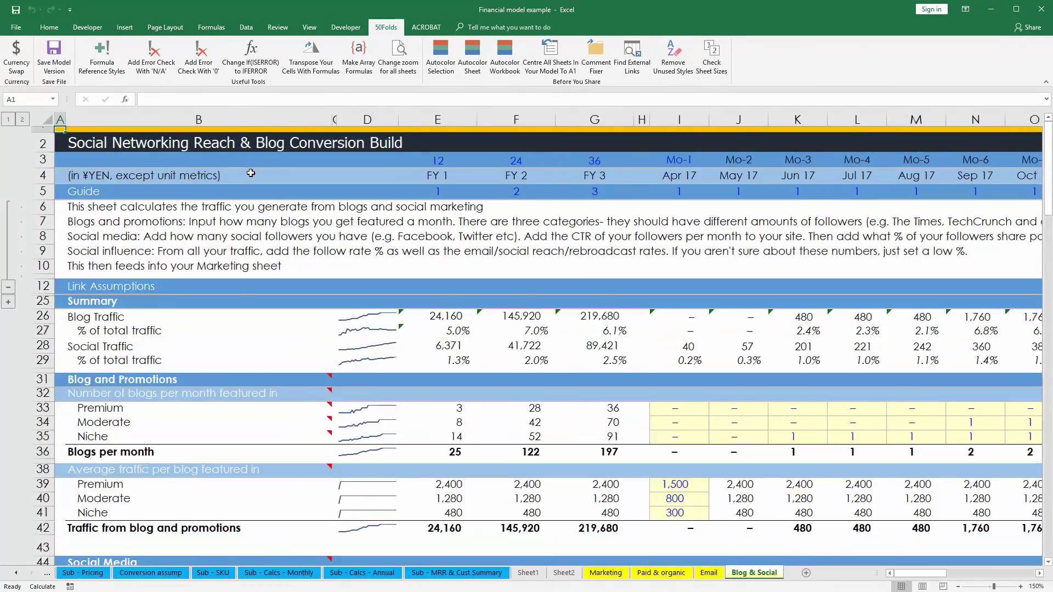
# Check the selected cell on each sheet from Blog & Social back to Product - Cohort Build, finishing on Sub - SKU.
pyautogui.hotkey('ctrl', 'pageup')
pyautogui.hotkey('ctrl', 'pageup')
pyautogui.hotkey('ctrl', 'pageup')
pyautogui.hotkey('ctrl', 'pageup')
pyautogui.hotkey('ctrl', 'pageup')
pyautogui.hotkey('ctrl', 'pageup')
pyautogui.hotkey('ctrl', 'pageup')
pyautogui.hotkey('ctrl', 'pageup')
pyautogui.hotkey('ctrl', 'pageup')
pyautogui.hotkey('ctrl', 'pageup')
pyautogui.hotkey('ctrl', 'pageup')
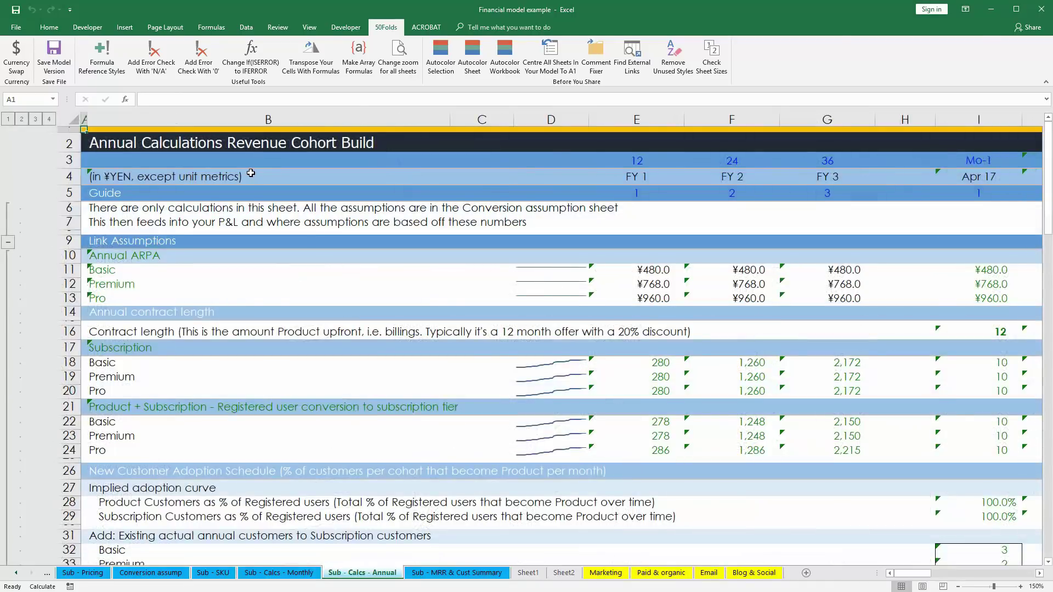
pyautogui.hotkey('ctrl', 'pageup')
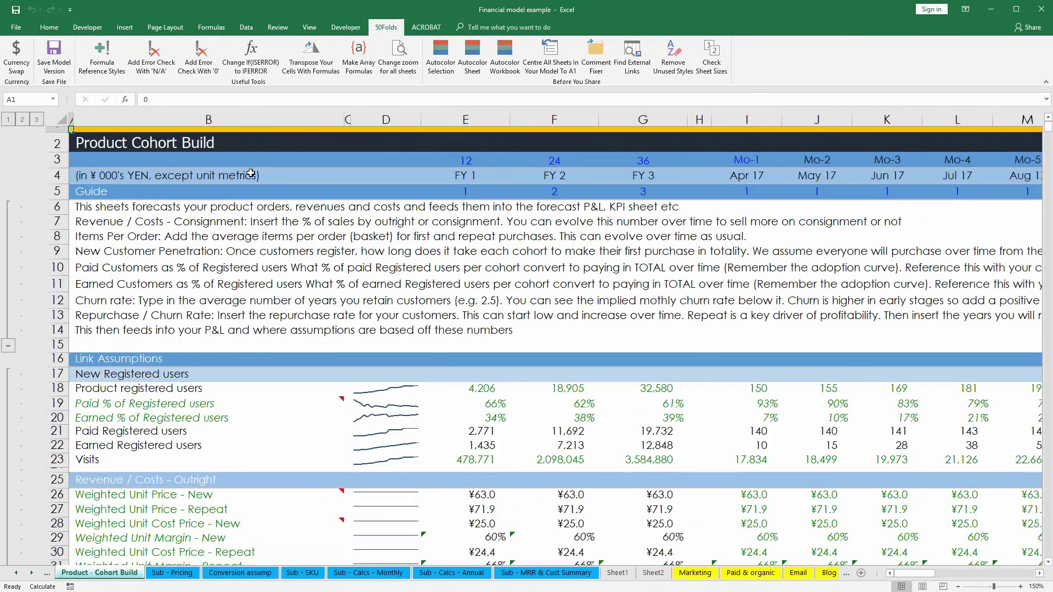
pyautogui.hotkey('ctrl', 'pagedown')
pyautogui.hotkey('ctrl', 'pagedown')
pyautogui.hotkey('ctrl', 'pagedown')
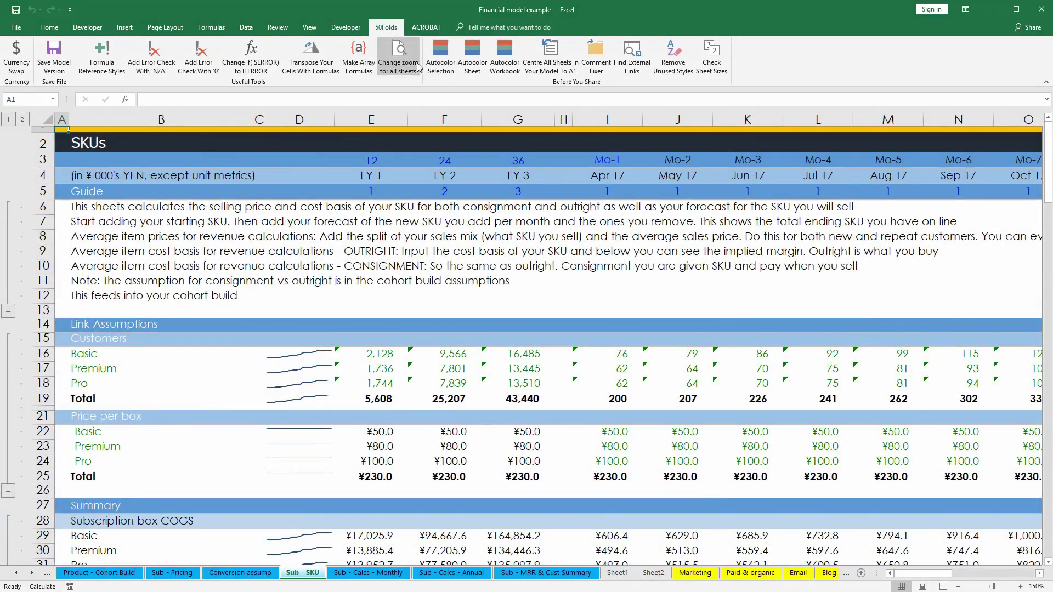
# Set the zoom of all sheets to 85% with the Change zoom for all sheets macro.
pyautogui.click(399, 58)
pyautogui.write('85')
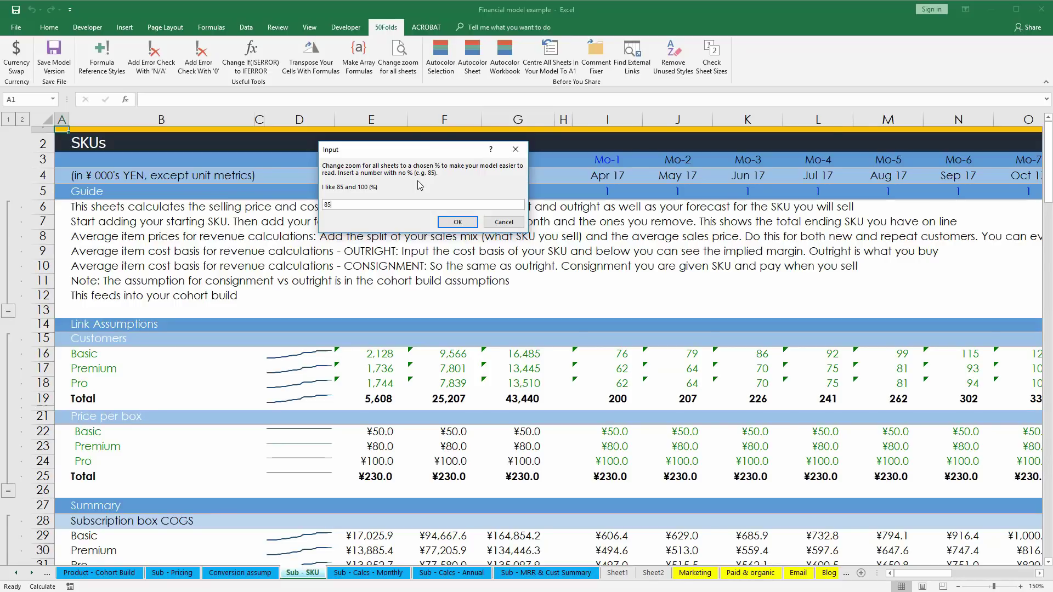
pyautogui.press('Return')
pyautogui.press('Return')
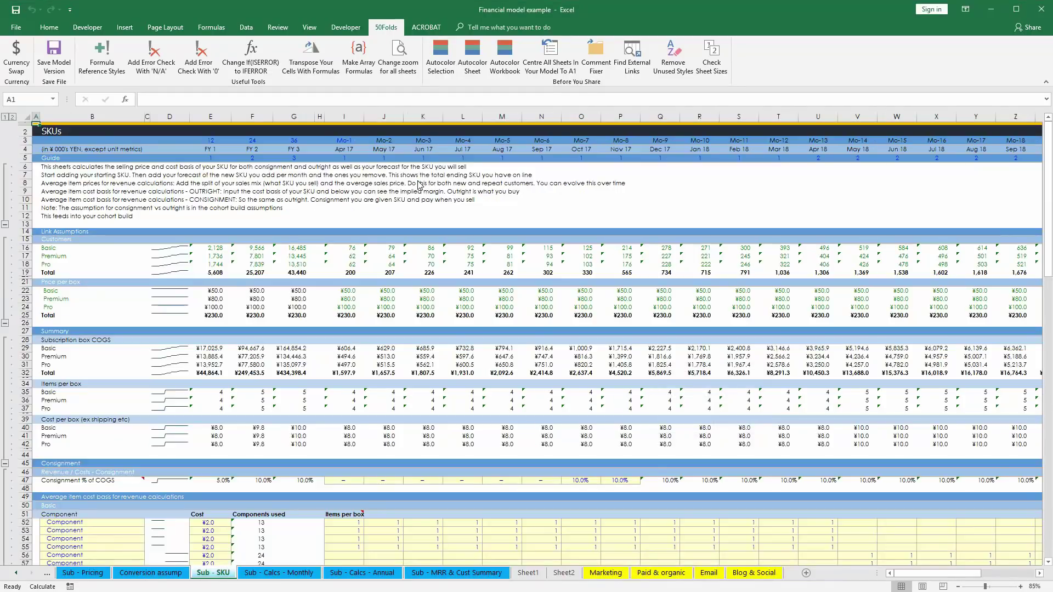
# Check the zoom level on the sheets between Sub - SKU and Sub - MRR & Cust Summary.
pyautogui.hotkey('ctrl', 'pagedown')
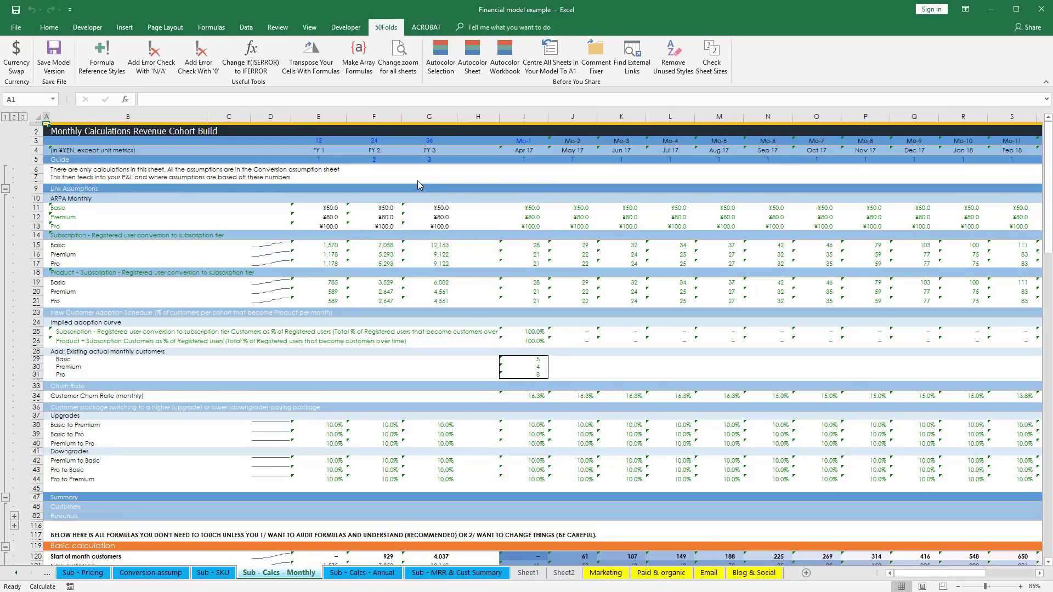
pyautogui.hotkey('ctrl', 'pagedown')
pyautogui.hotkey('ctrl', 'pagedown')
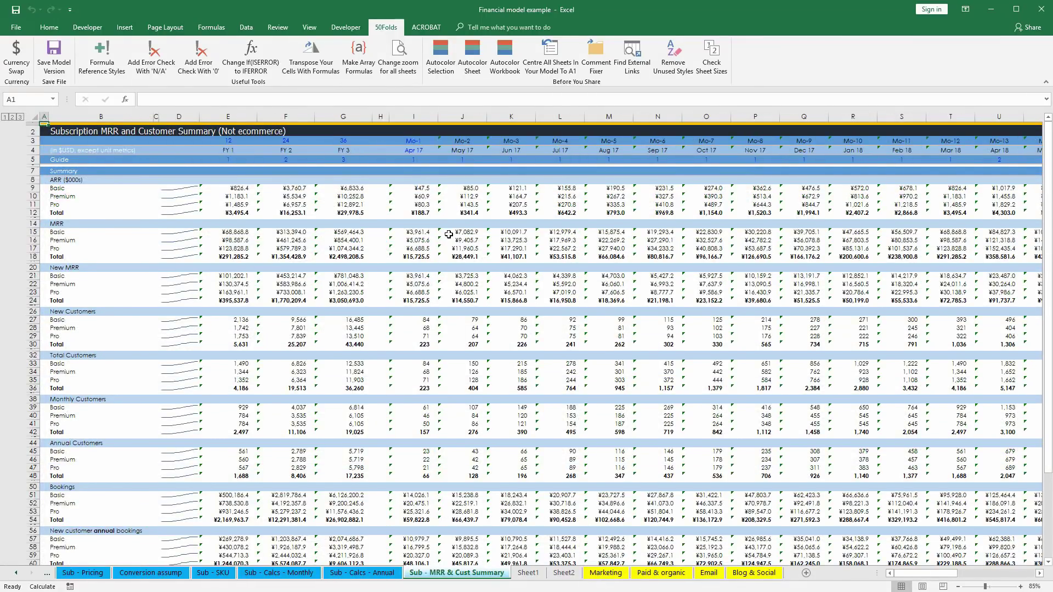
pyautogui.hotkey('ctrl', 'pageup')
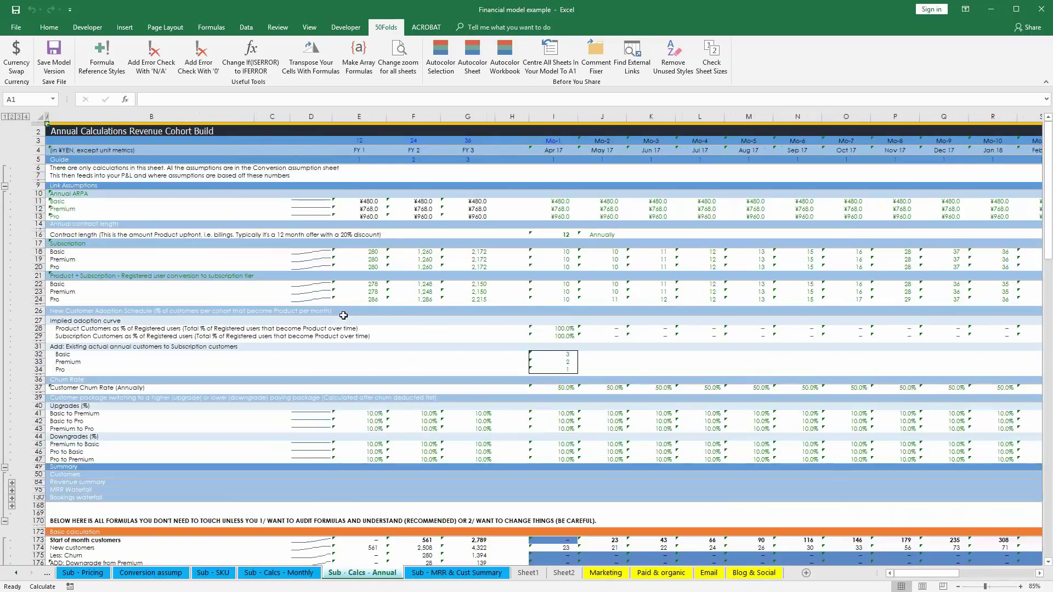
pyautogui.hotkey('ctrl', 'pageup')
pyautogui.hotkey('ctrl', 'pageup')
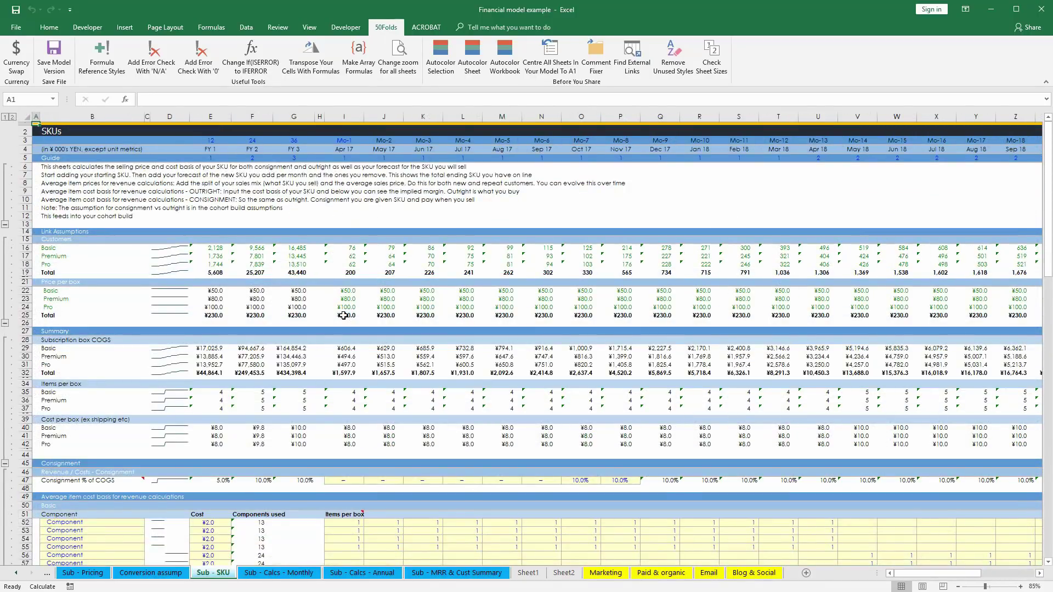
# Enlarge the comment on the Consignment % of COGS cell B47 and move it over the monthly columns above.
pyautogui.click(138, 482)
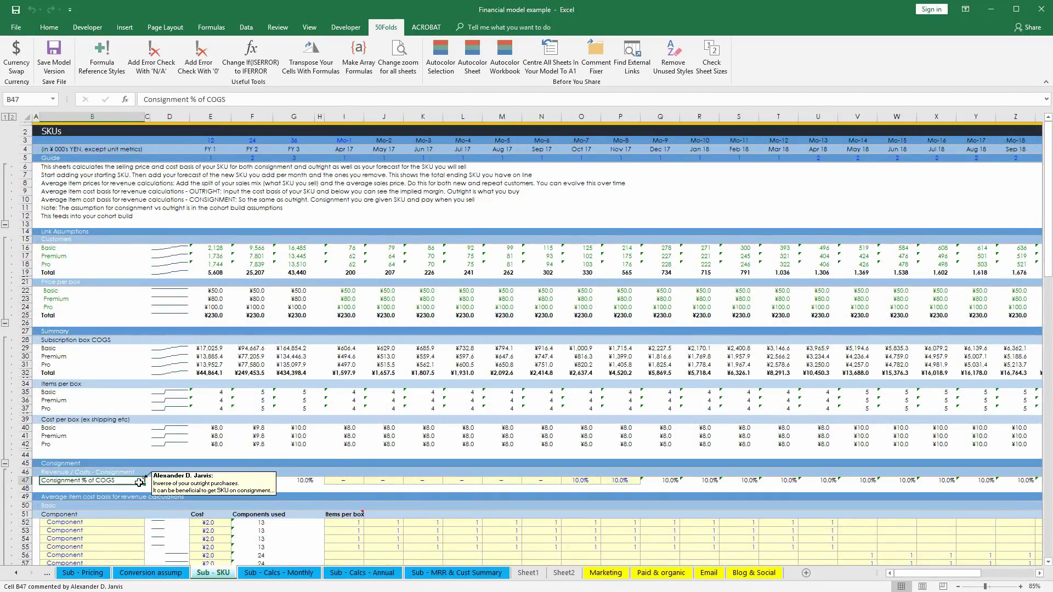
pyautogui.hotkey('alt', 'r')
pyautogui.press('c')
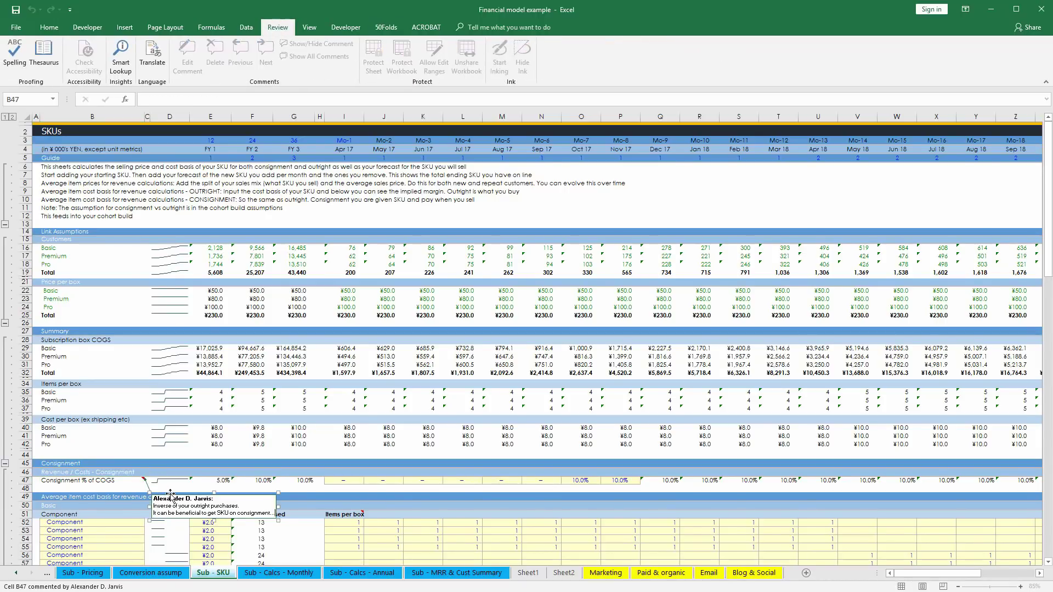
pyautogui.moveTo(171, 493); pyautogui.dragTo(353, 227)
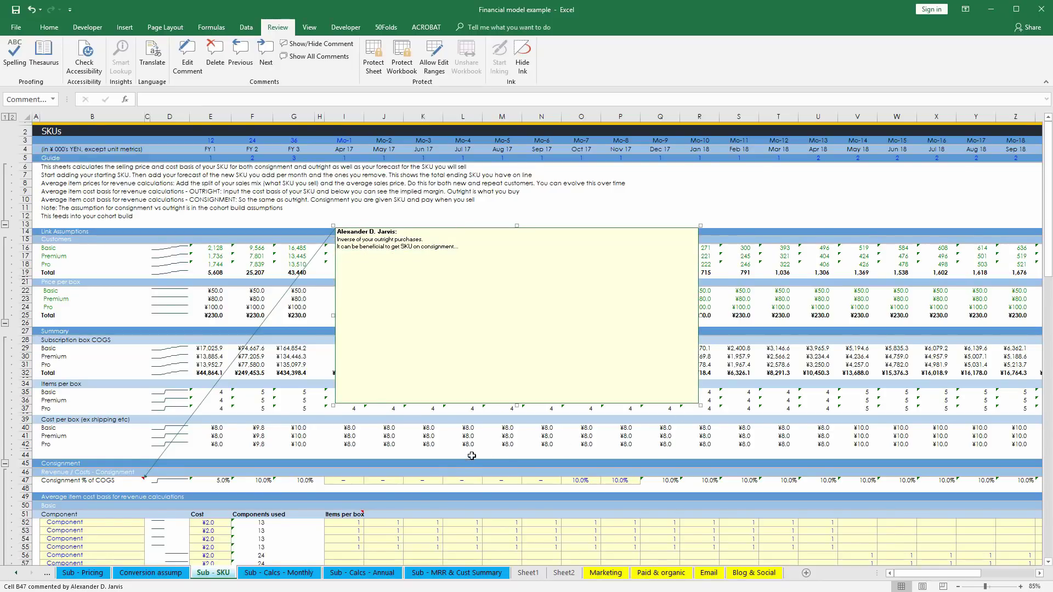
pyautogui.click(462, 472)
pyautogui.moveTo(120, 479)
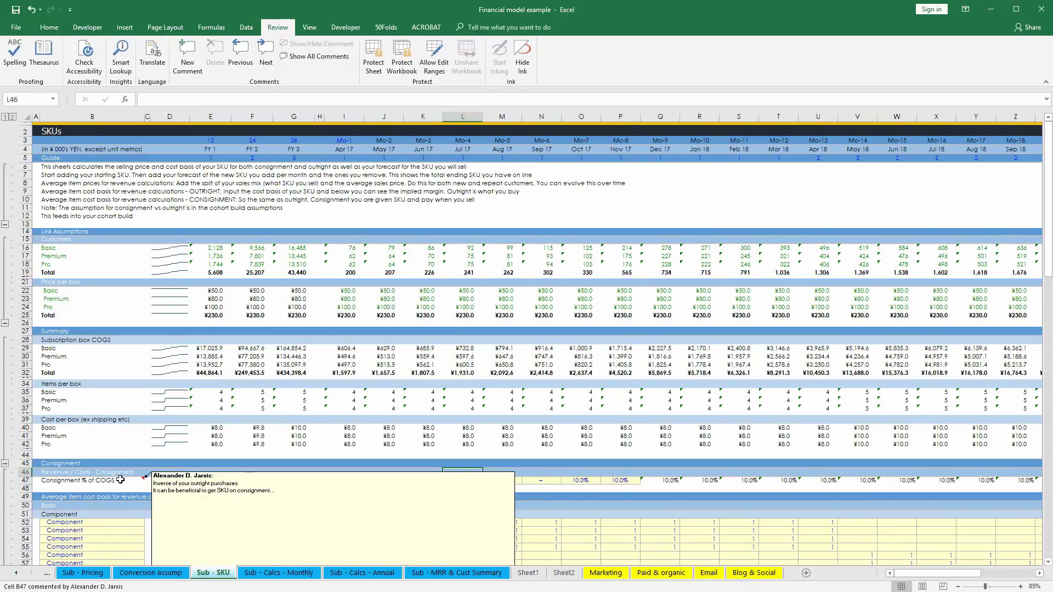
# Fix all comments in the workbook with the Comment Fixer macro and check the comments on Consignment % of COGS and Items per box.
pyautogui.click(120, 480)
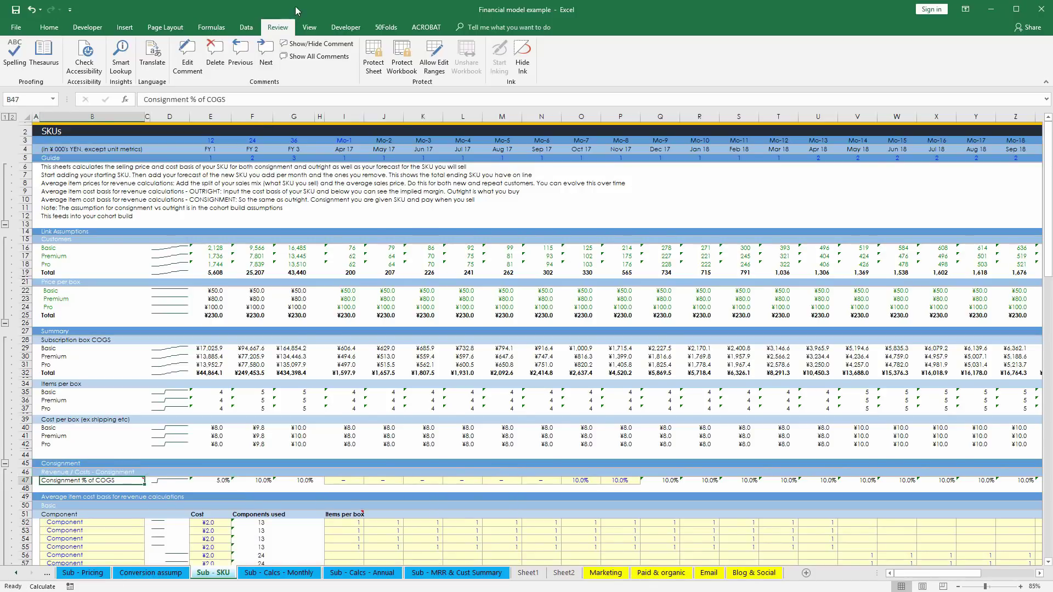
pyautogui.click(385, 28)
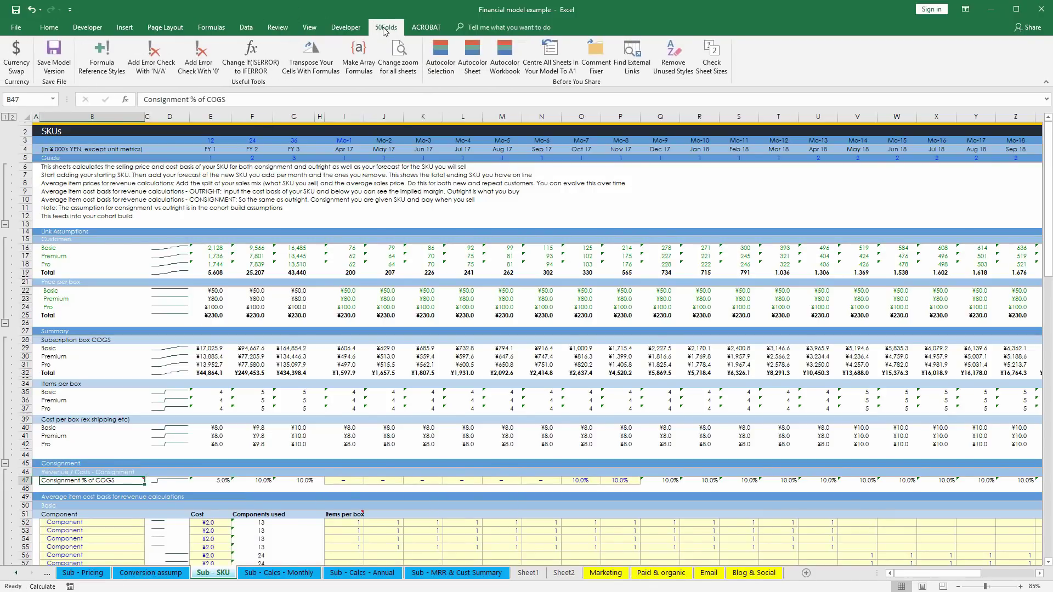
pyautogui.click(595, 67)
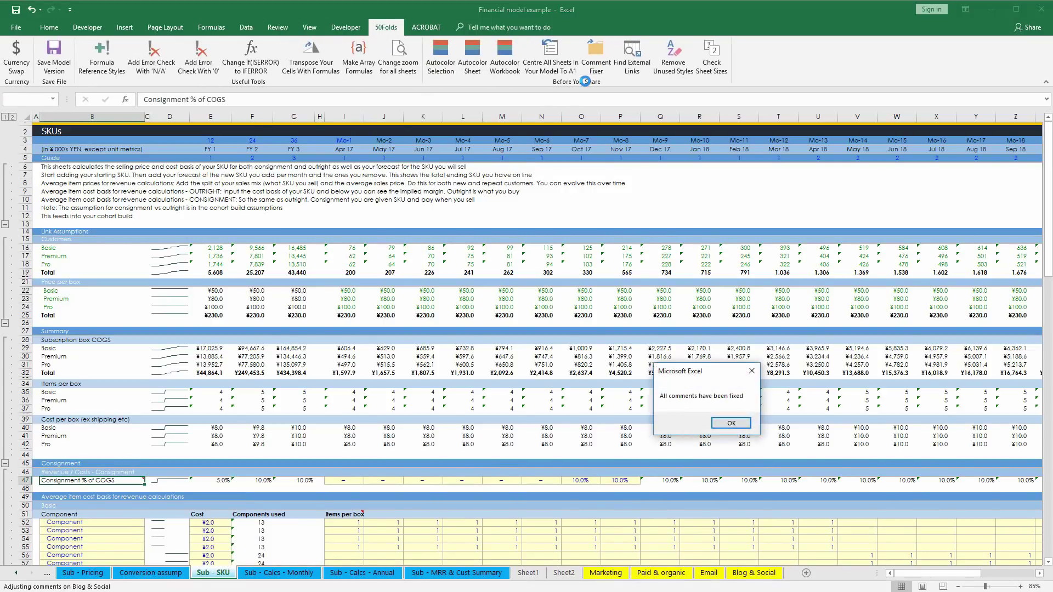
pyautogui.click(733, 429)
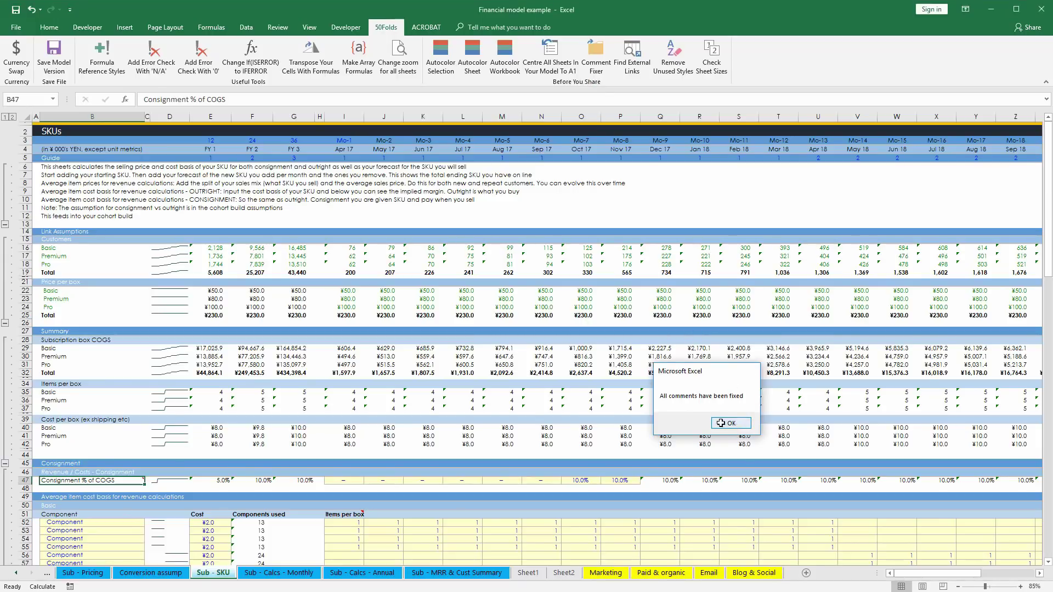
pyautogui.moveTo(122, 480)
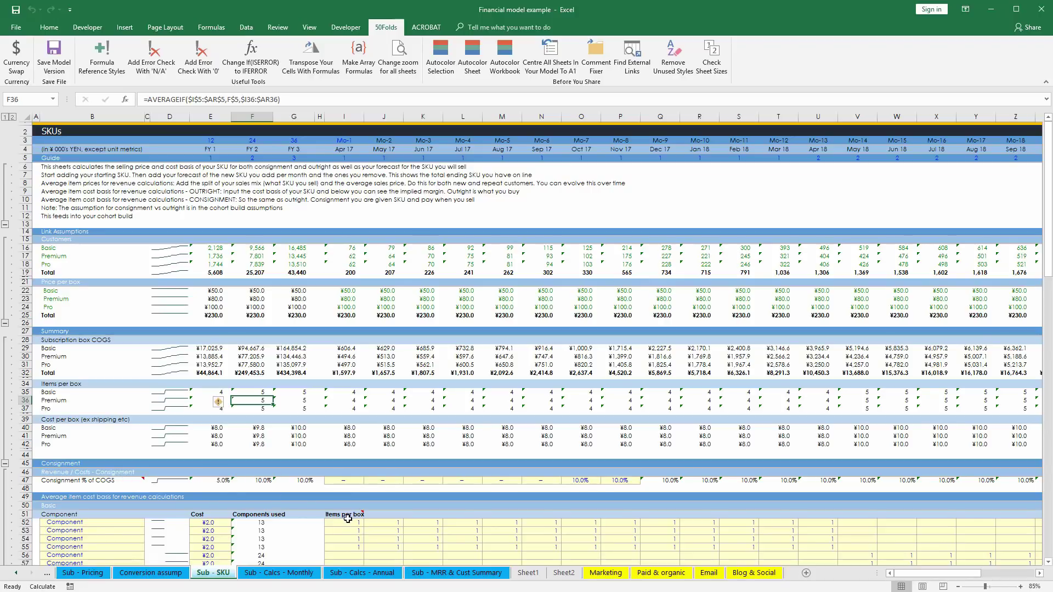
pyautogui.moveTo(351, 515)
# Check the model for external links with the Find External Links macro.
pyautogui.click(586, 208)
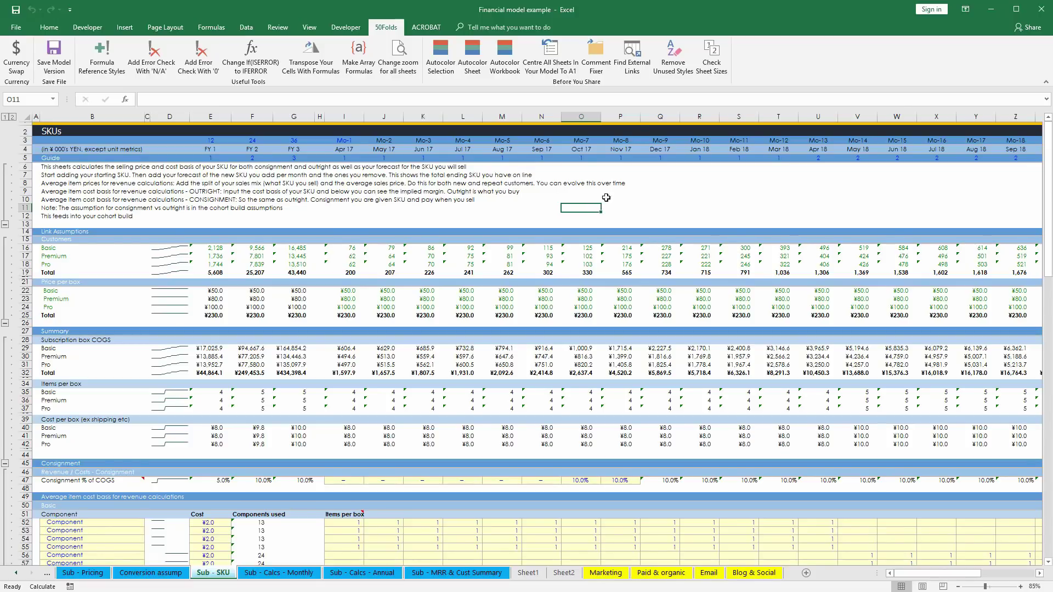
pyautogui.click(632, 55)
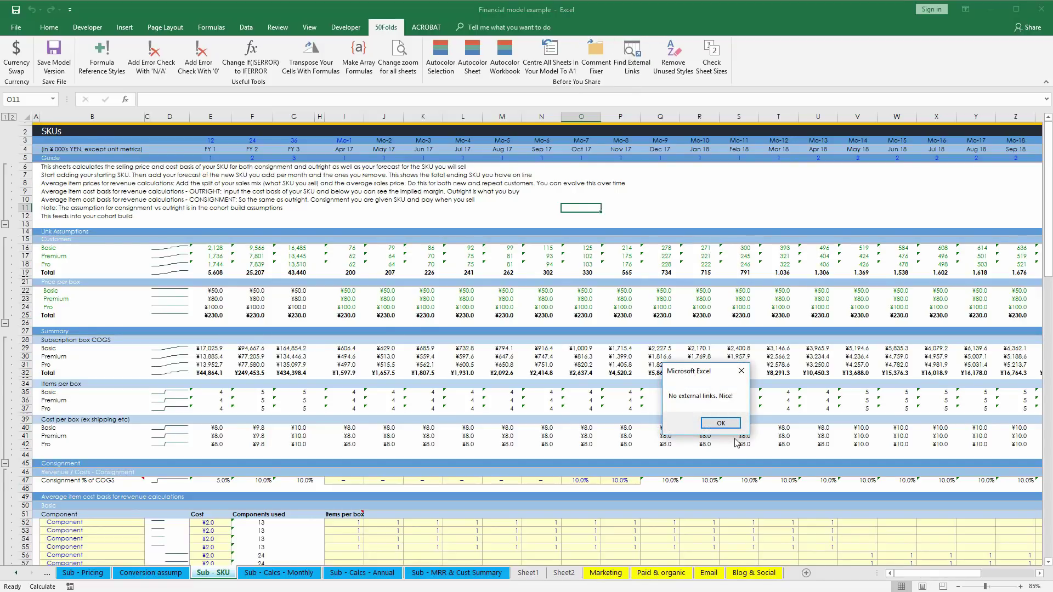
pyautogui.click(720, 422)
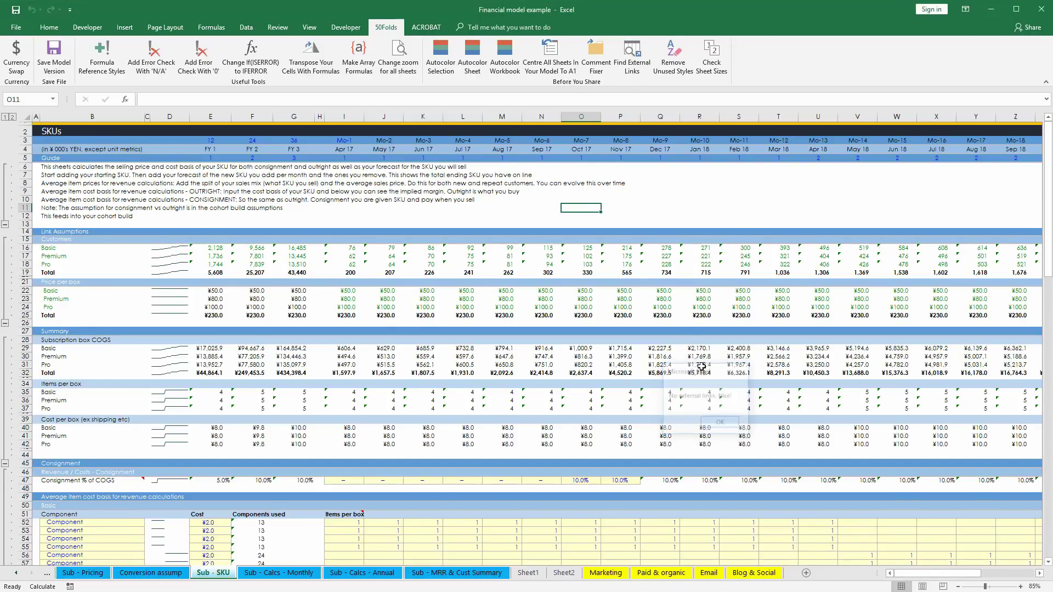
# Create a new blank workbook and enter 50, 100 and 25 in cells A1 to A3.
pyautogui.click(682, 325)
pyautogui.hotkey('ctrl', 'n')
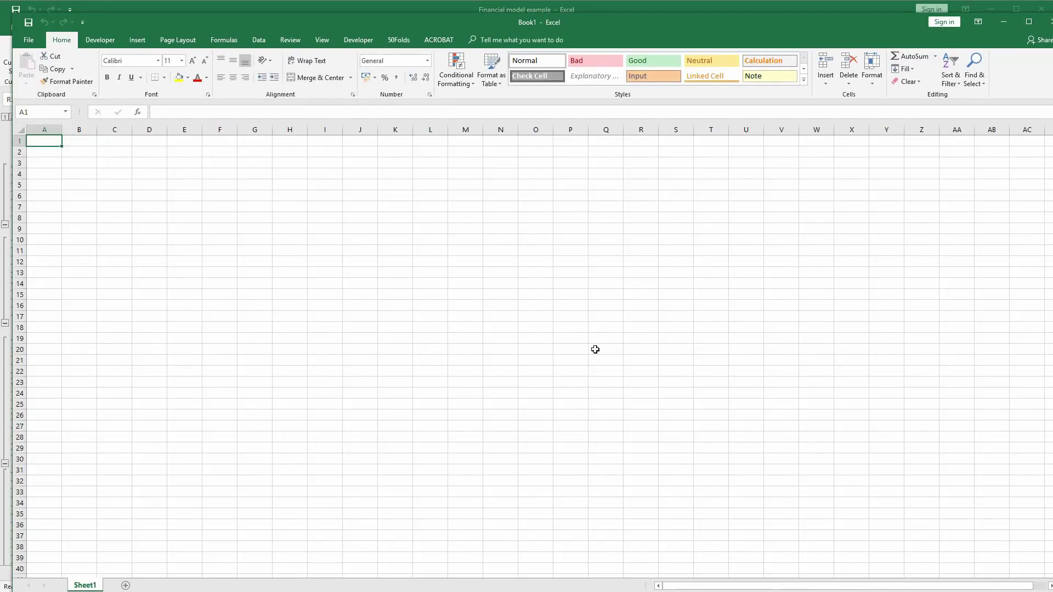
pyautogui.write('50')
pyautogui.press('Return')
pyautogui.write('100')
pyautogui.press('Return')
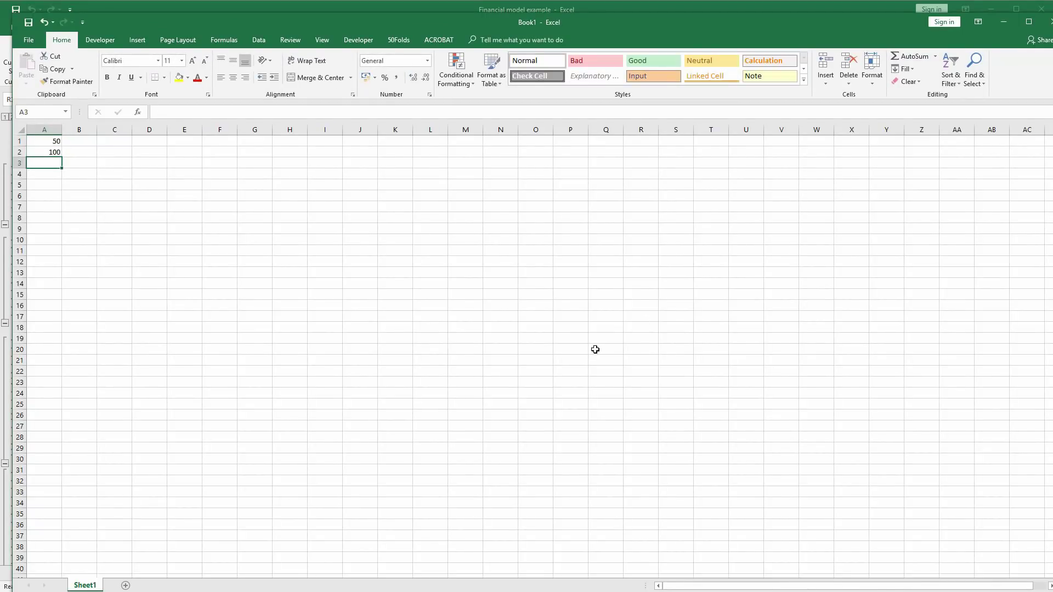
pyautogui.write('25')
pyautogui.press('Return')
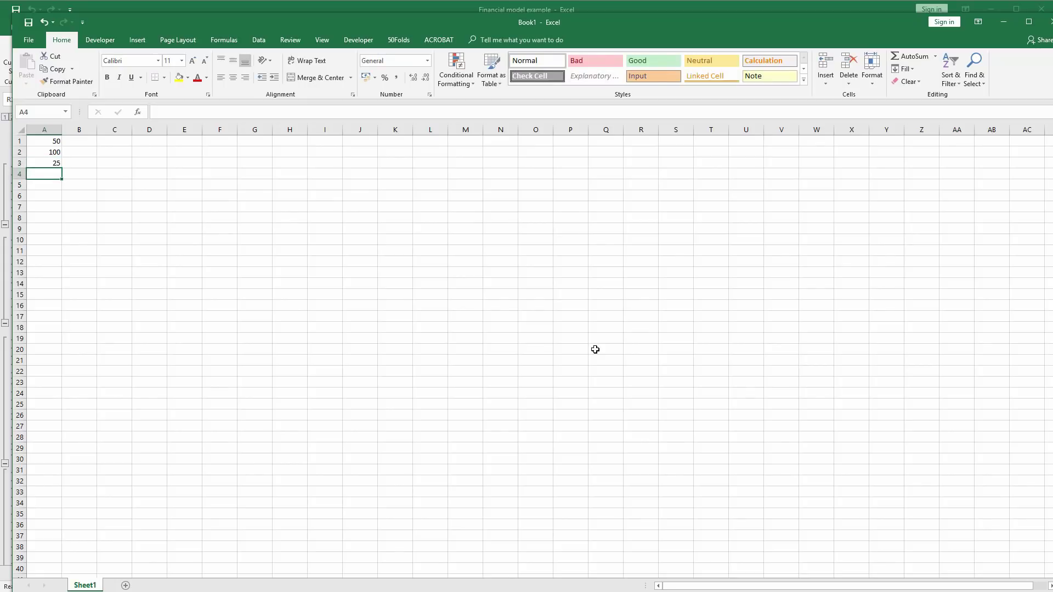
# Place the new workbook beside the model and link cell Q9 of Sub - SKU to its cell A1.
pyautogui.moveTo(485, 20); pyautogui.dragTo(724, 40)
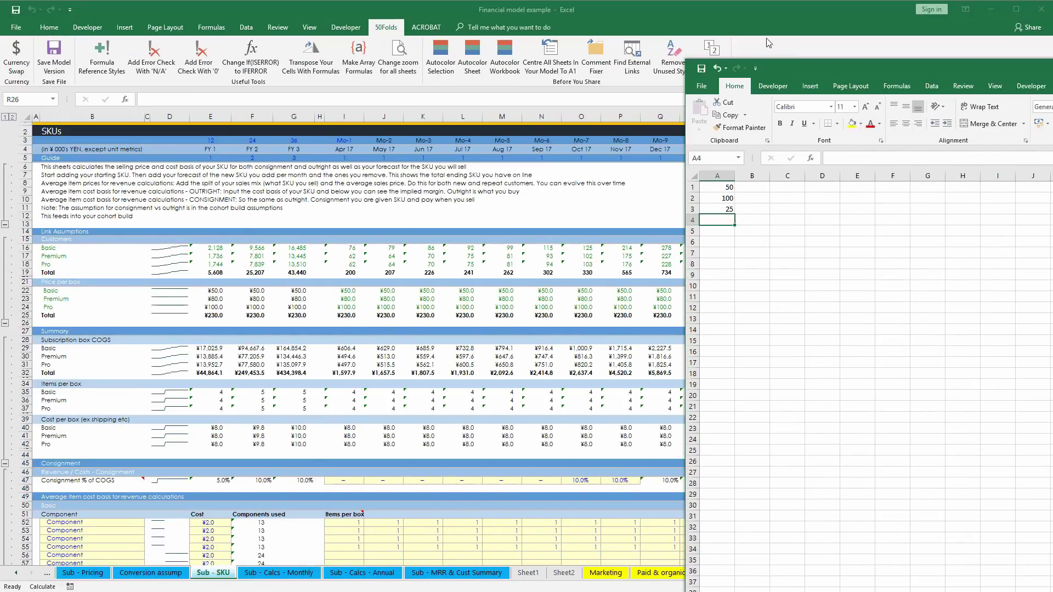
pyautogui.click(645, 191)
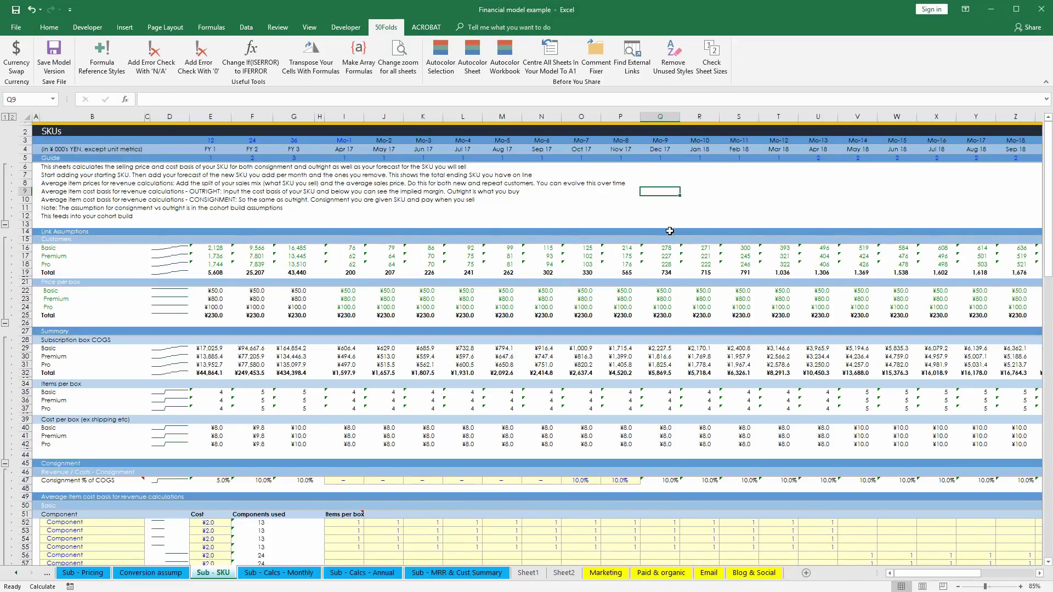
pyautogui.write('=')
pyautogui.hotkey('alt', 'Tab')
pyautogui.click(724, 187)
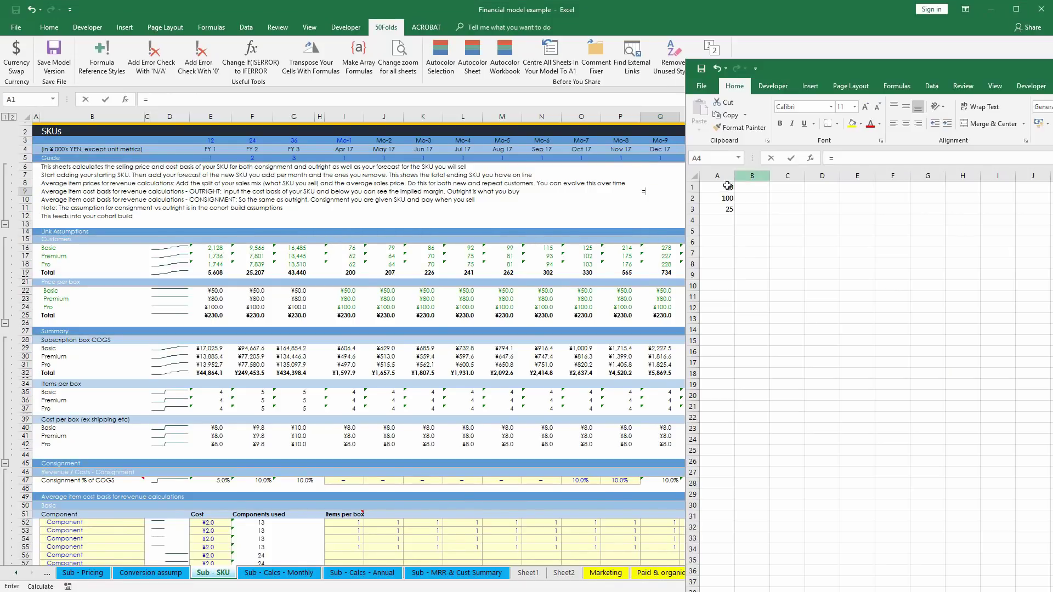
pyautogui.press('Return')
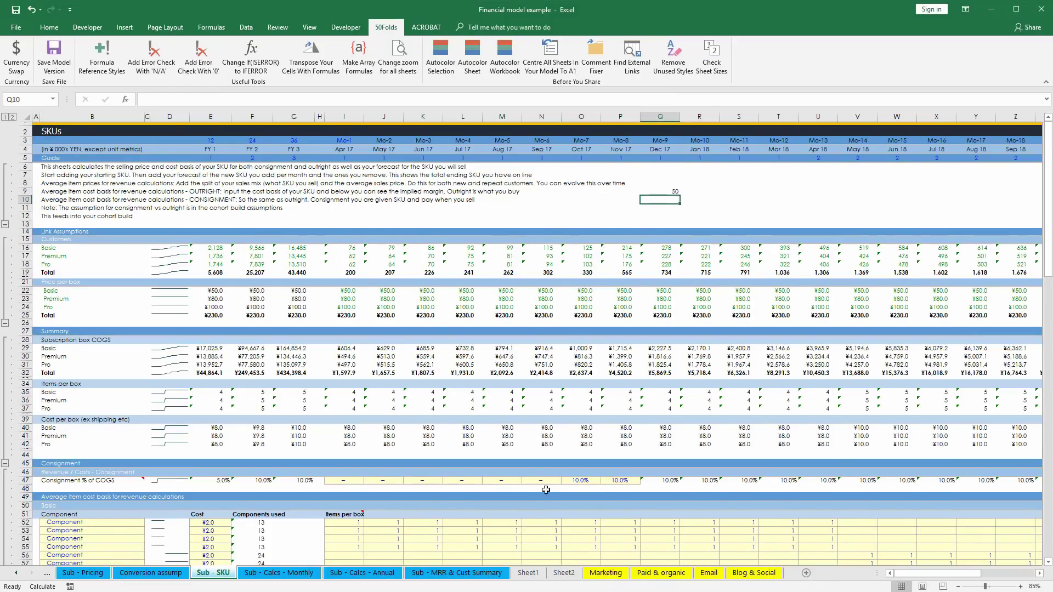
# Link cell C36 on the Marketing sheet to cell A2 of the new workbook.
pyautogui.click(605, 573)
pyautogui.click(197, 260)
pyautogui.write('=')
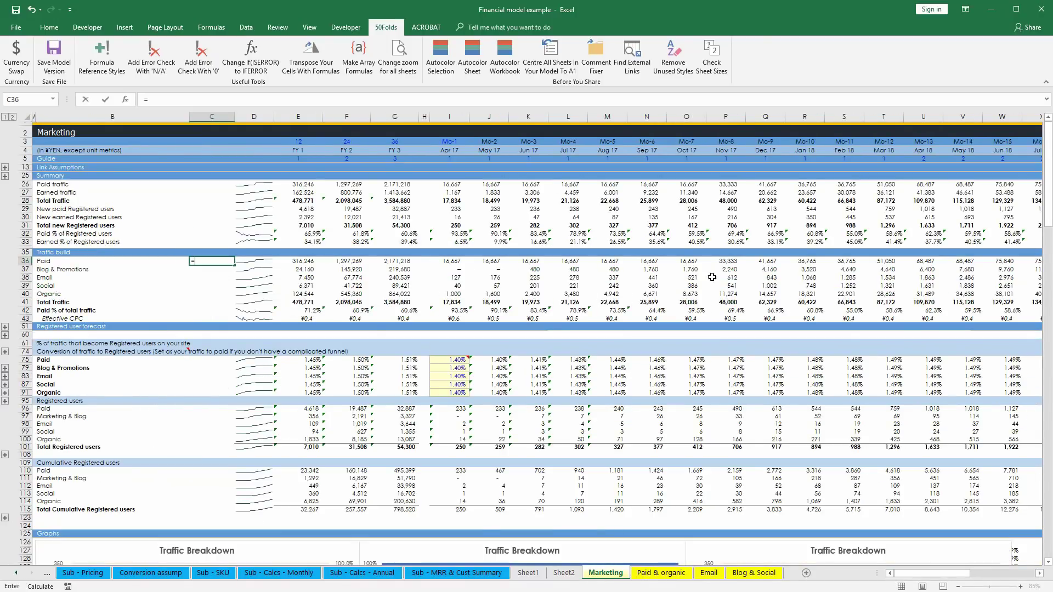
pyautogui.hotkey('alt', 'Tab')
pyautogui.click(718, 198)
pyautogui.press('Return')
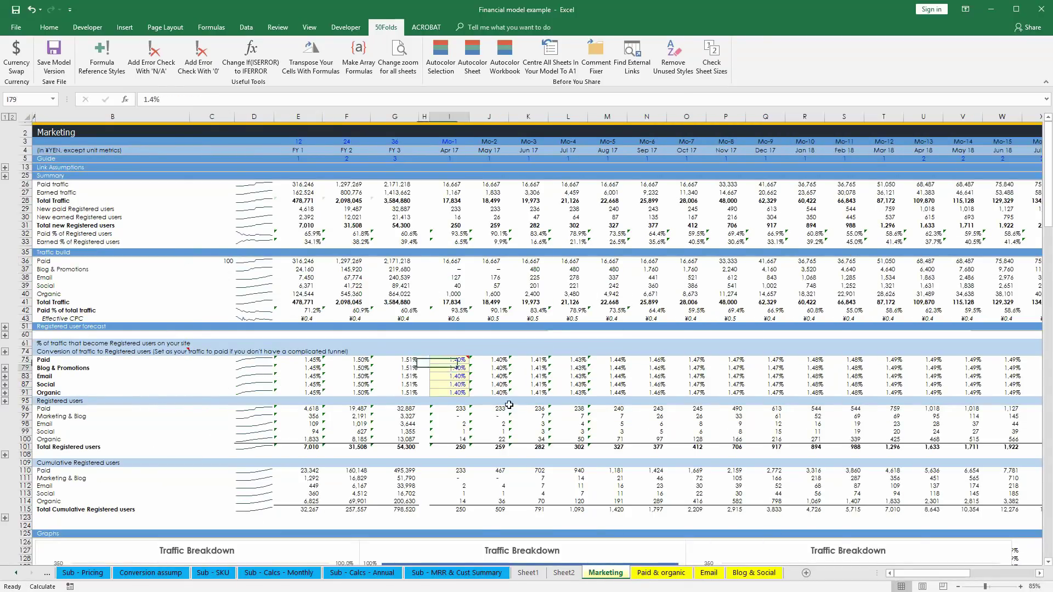
# Replace the label in cell B27 of Blog & Social with a link to cell A3 of the new workbook.
pyautogui.click(754, 573)
pyautogui.click(186, 238)
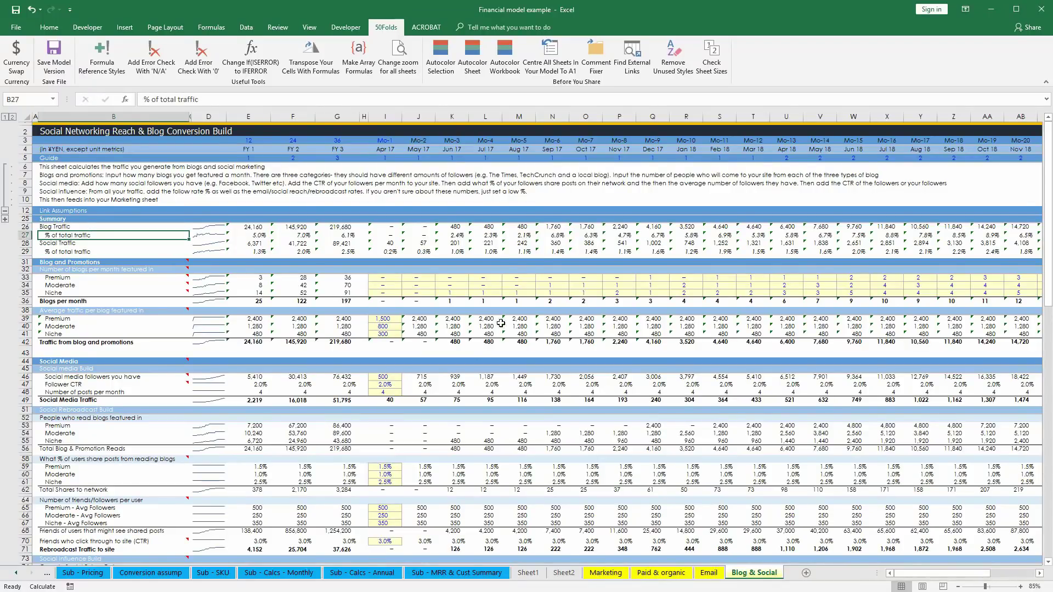
pyautogui.write('=')
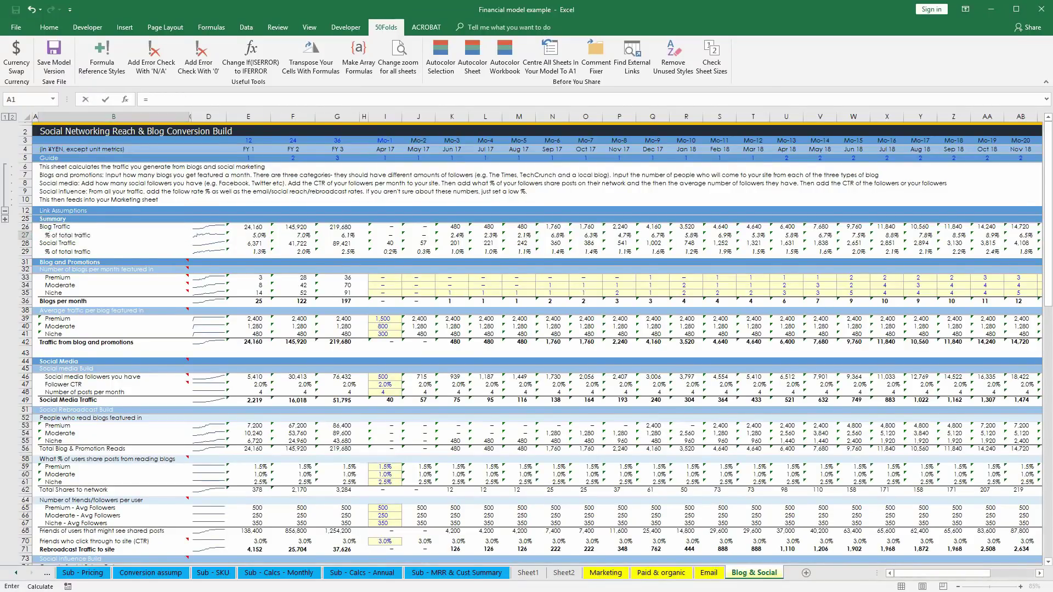
pyautogui.hotkey('alt', 'Tab')
pyautogui.click(729, 210)
pyautogui.press('Return')
pyautogui.click(619, 243)
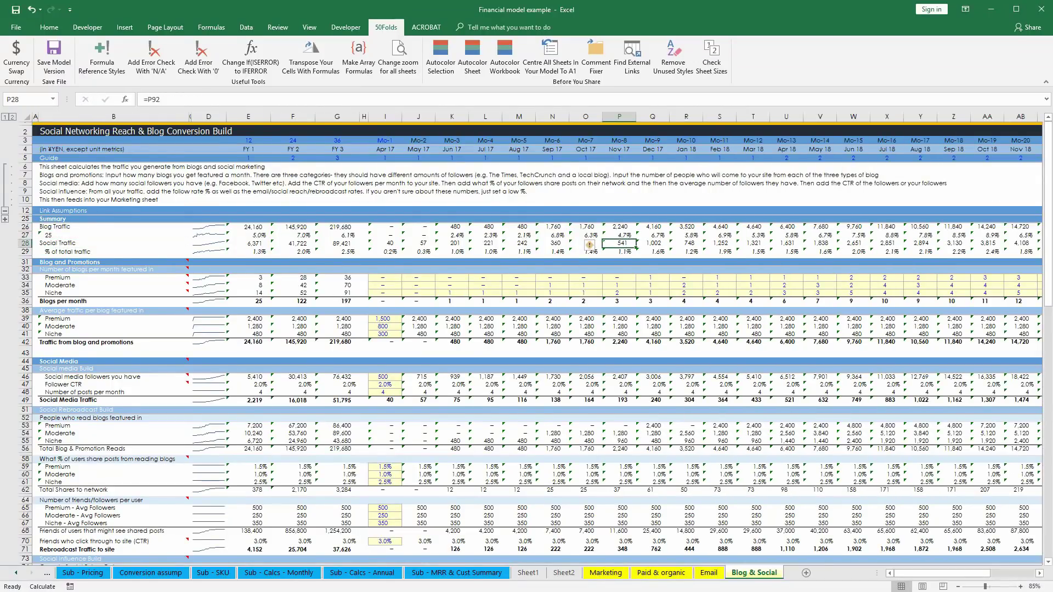
# Save the new workbook to the Desktop as Book1, close it and return to the financial model.
pyautogui.hotkey('alt', 'Tab')
pyautogui.hotkey('ctrl', 's')
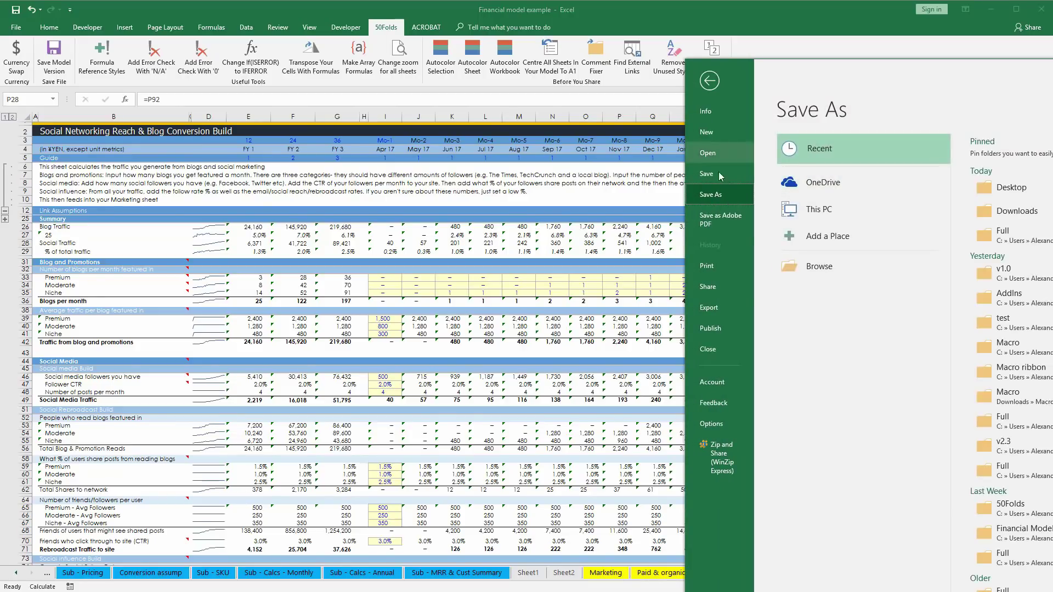
pyautogui.click(1005, 187)
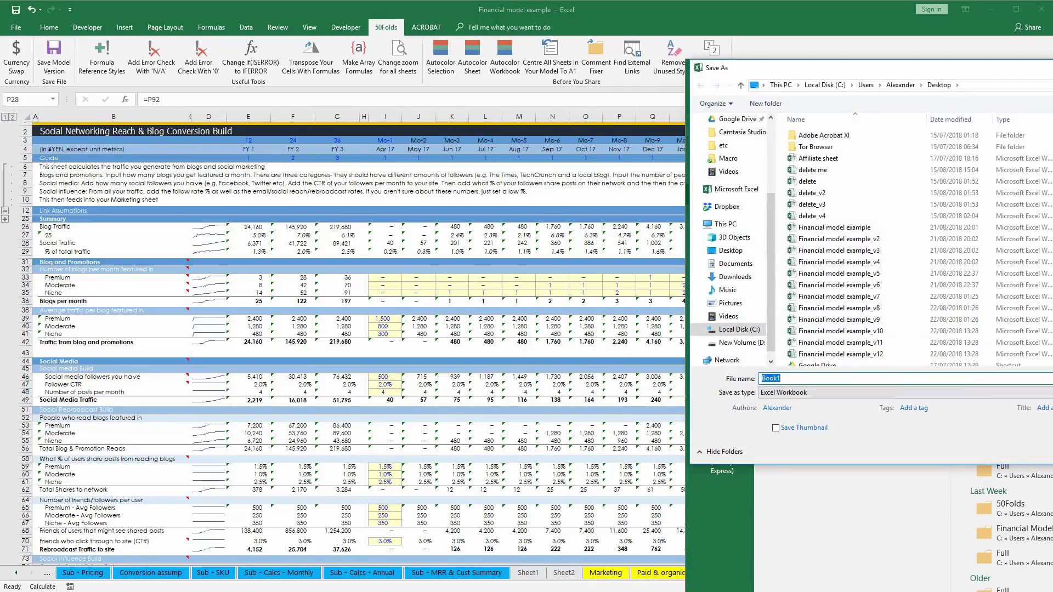
pyautogui.press('Escape')
pyautogui.press('Escape')
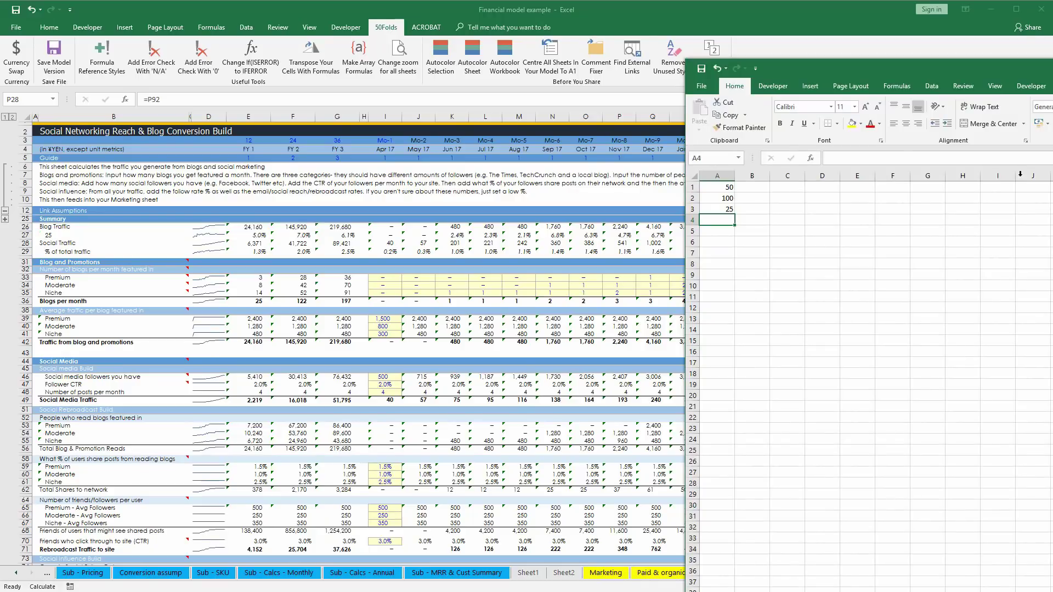
pyautogui.hotkey('alt', 'Tab')
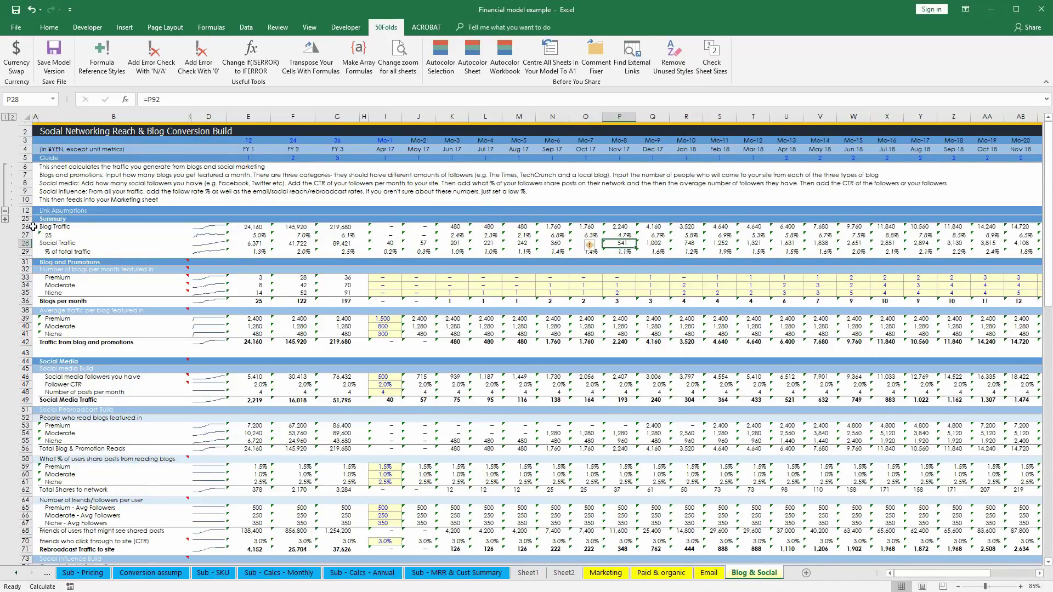
# Check the link formula in cell B27 and list the model's external links with the Find External Links macro.
pyautogui.click(49, 235)
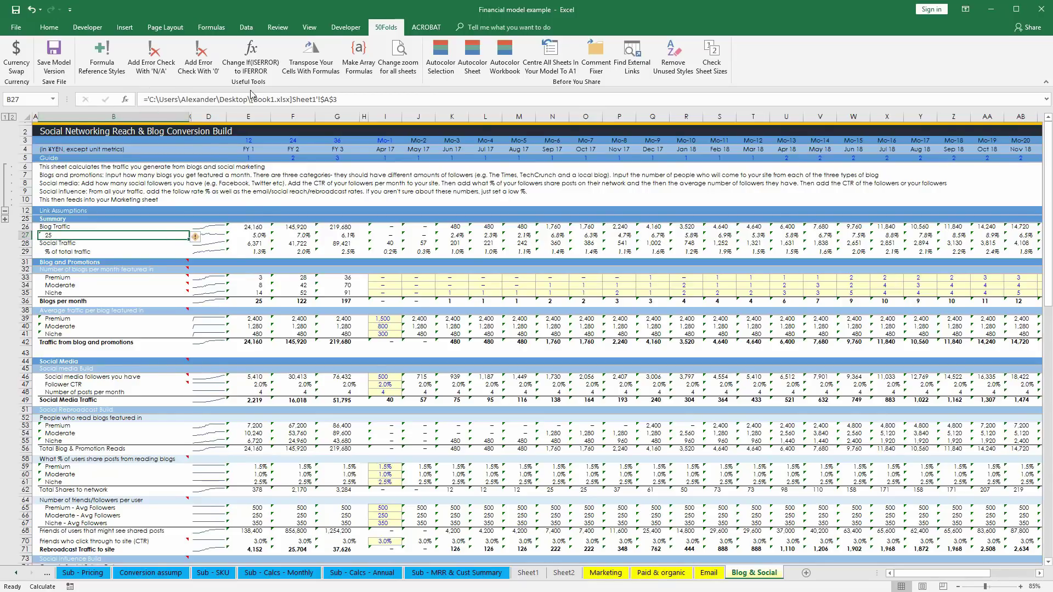
pyautogui.click(485, 227)
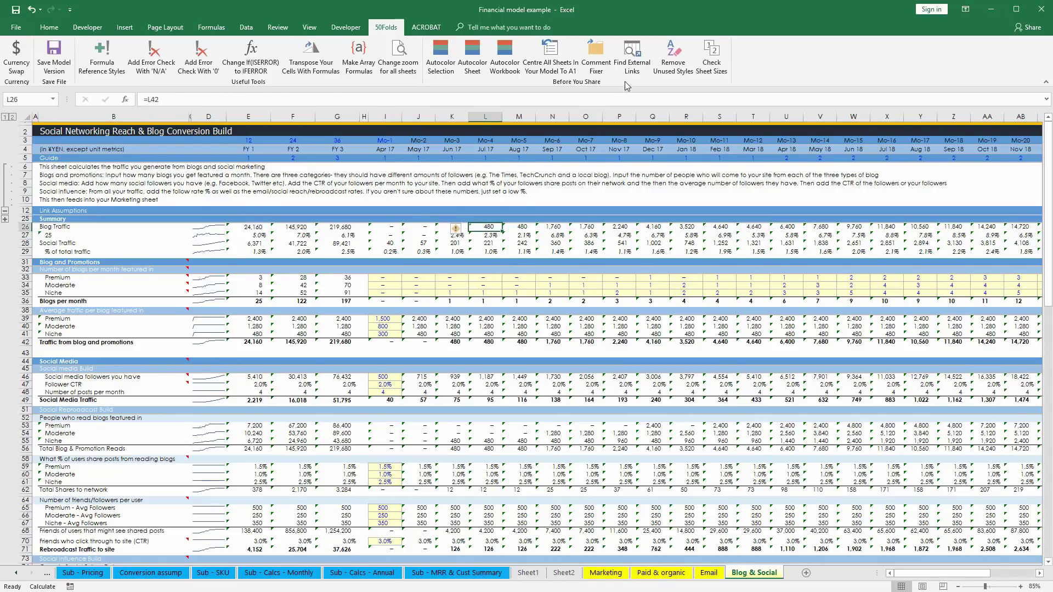
pyautogui.click(632, 55)
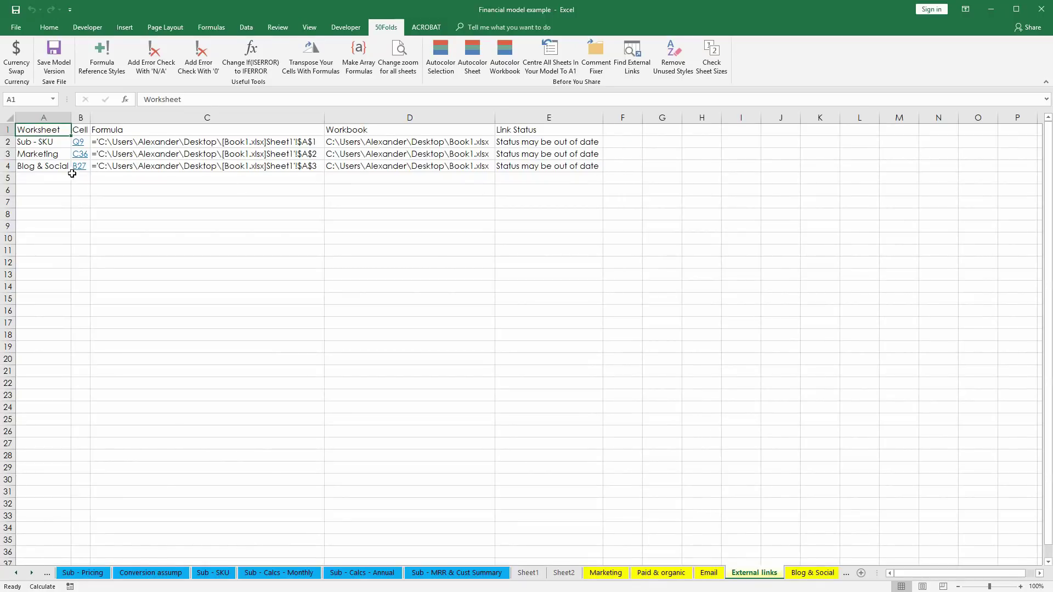
# Review the worksheet names on the External links sheet, plus the cell reference and formula for the Sub - SKU entry.
pyautogui.click(48, 142)
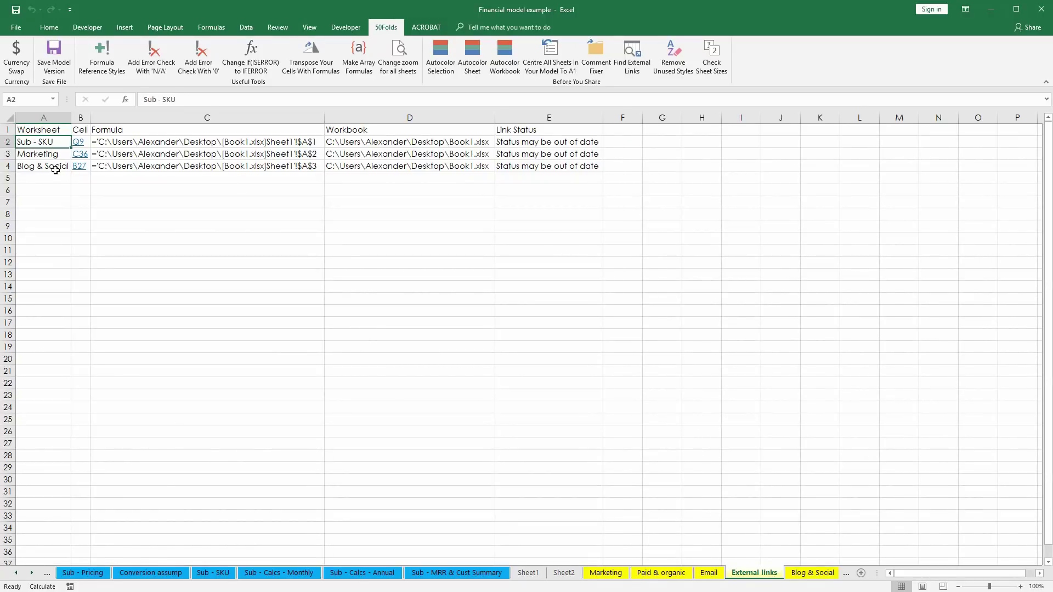
pyautogui.click(47, 155)
pyautogui.click(51, 167)
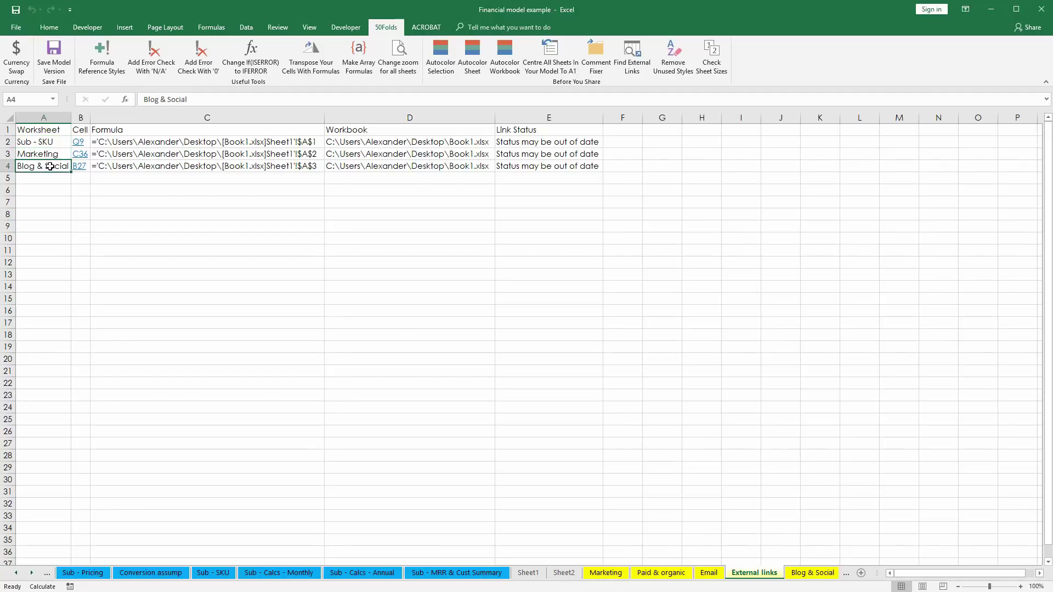
pyautogui.click(51, 141)
pyautogui.press('Right')
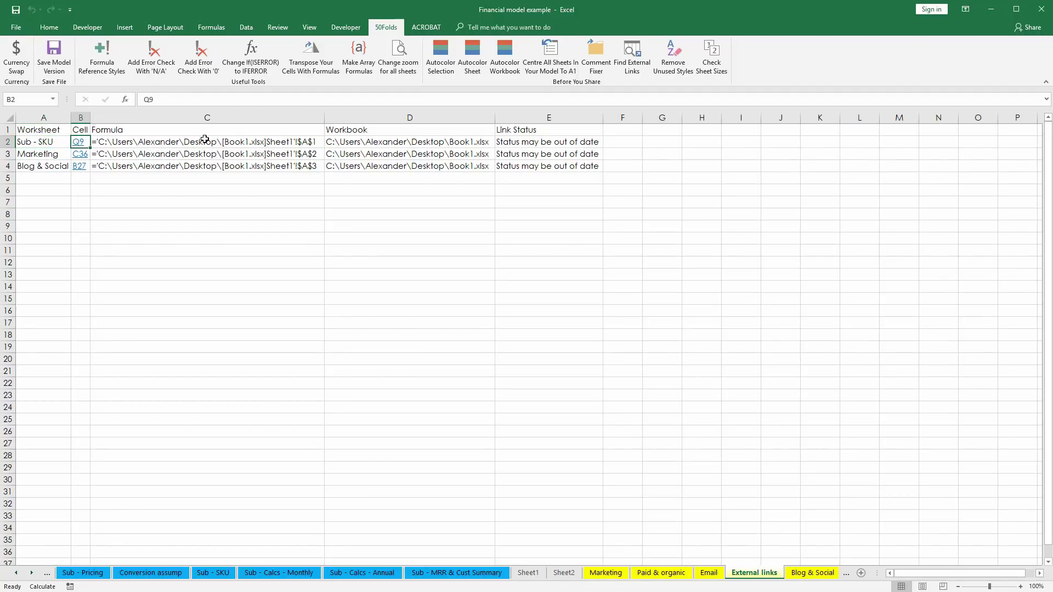
pyautogui.press('Right')
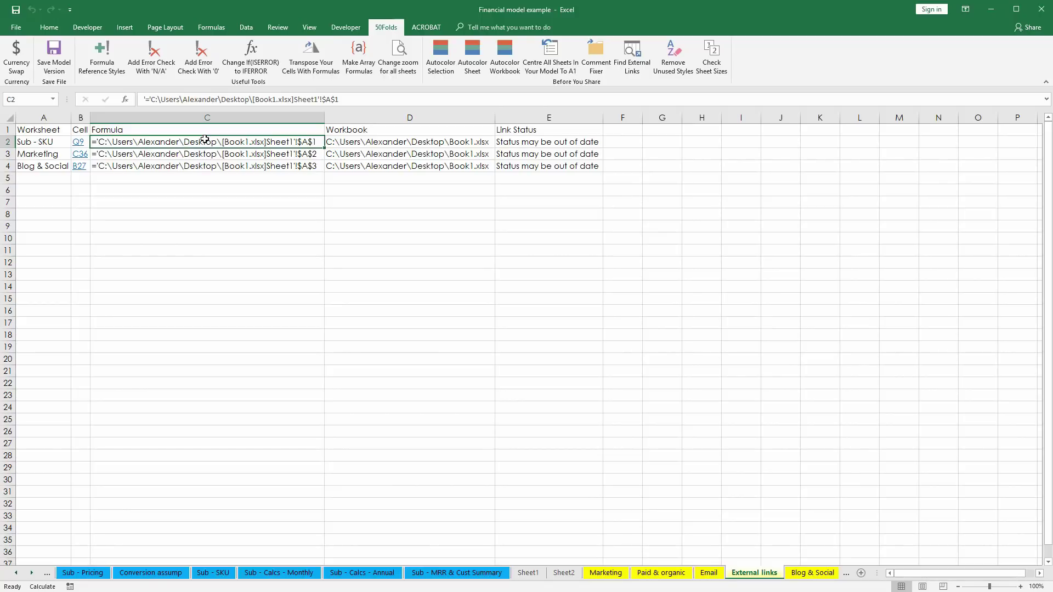
# Review the formula, workbook path and link status columns for the entries on the External links sheet.
pyautogui.press('Down')
pyautogui.press('Down')
pyautogui.press('Up')
pyautogui.press('Up')
pyautogui.press('Right')
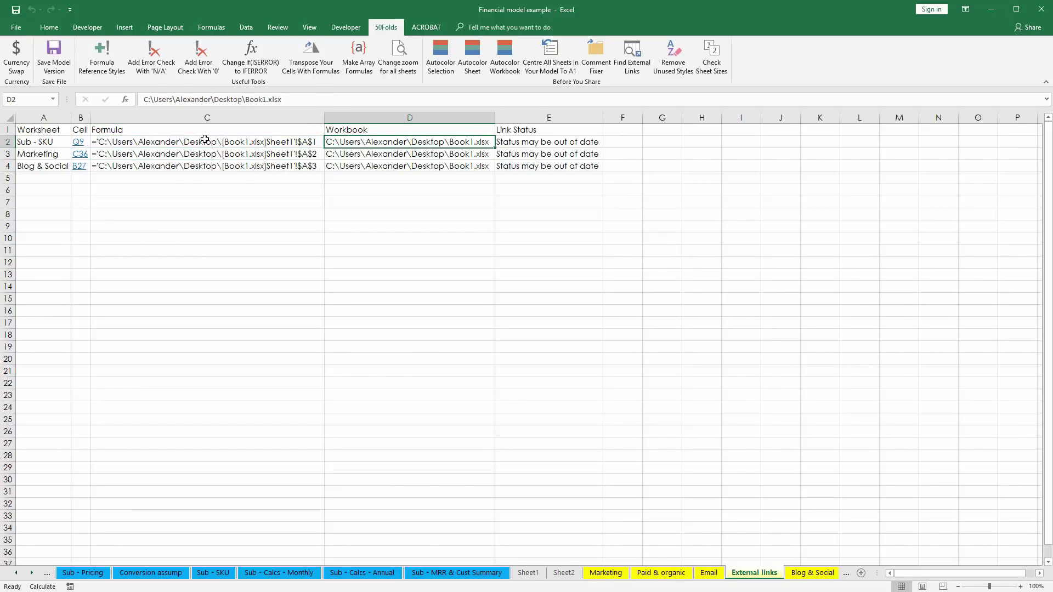
pyautogui.press('Down')
pyautogui.press('Down')
pyautogui.press('Up')
pyautogui.press('Up')
pyautogui.press('Right')
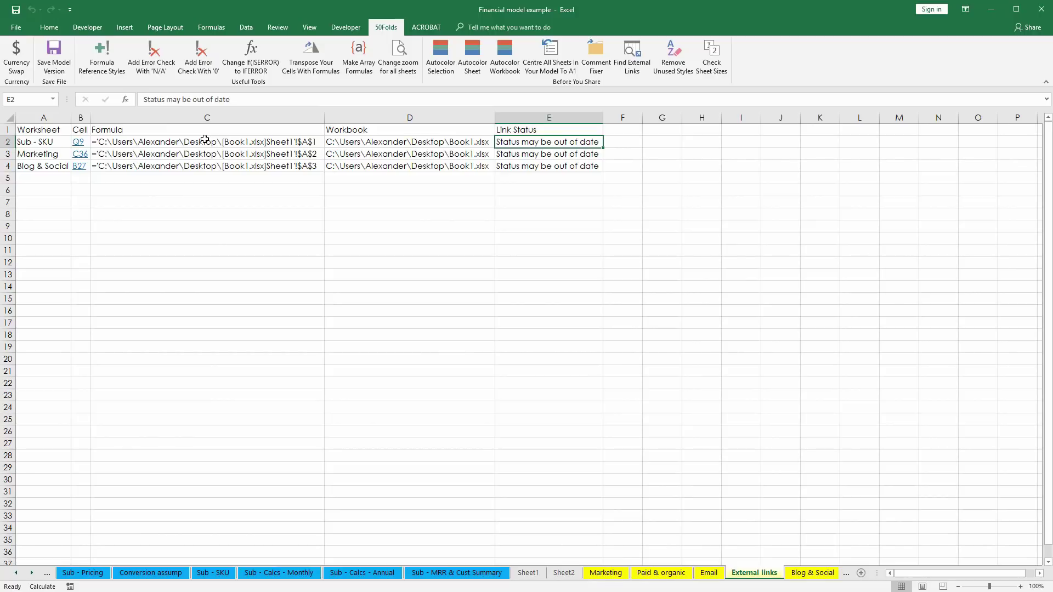
pyautogui.press('Left')
pyautogui.press('Left')
pyautogui.press('Left')
pyautogui.press('Left')
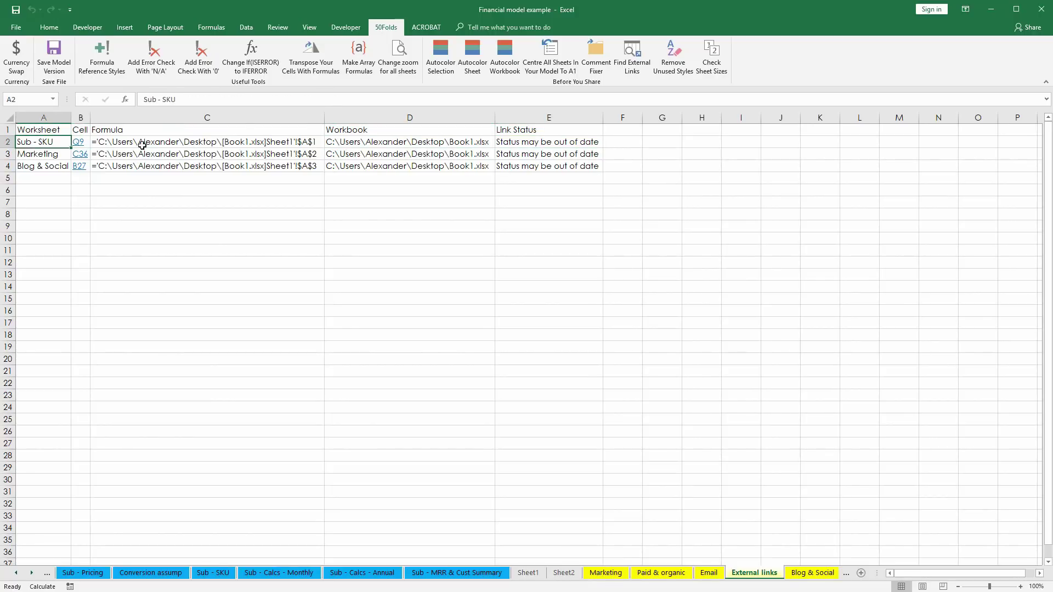
# Try to follow the Q9 hyperlink of the Sub - SKU entry and dismiss the resulting dialogs.
pyautogui.click(78, 143)
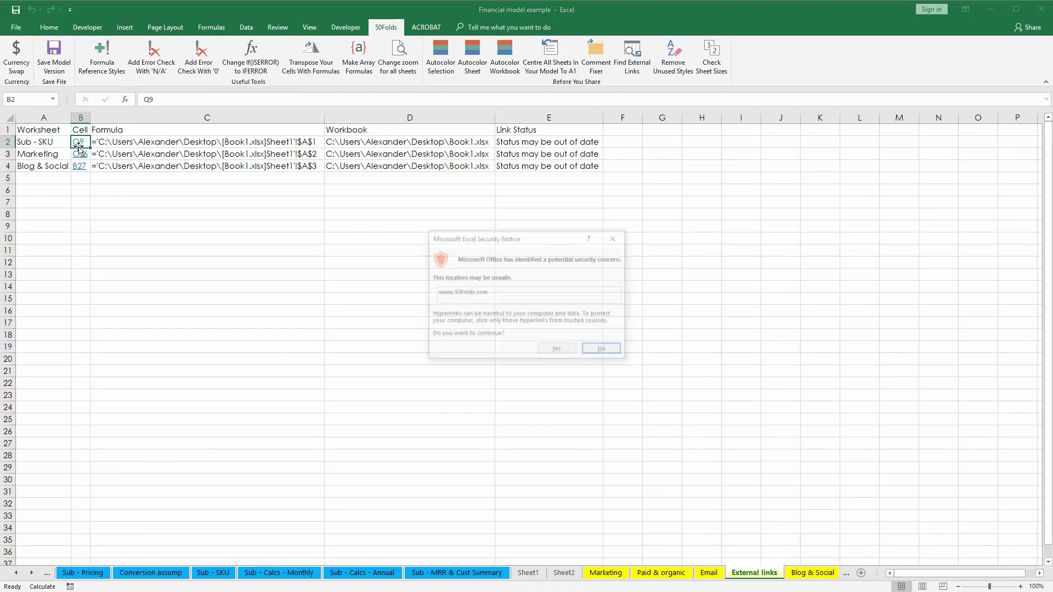
pyautogui.click(563, 353)
pyautogui.click(706, 421)
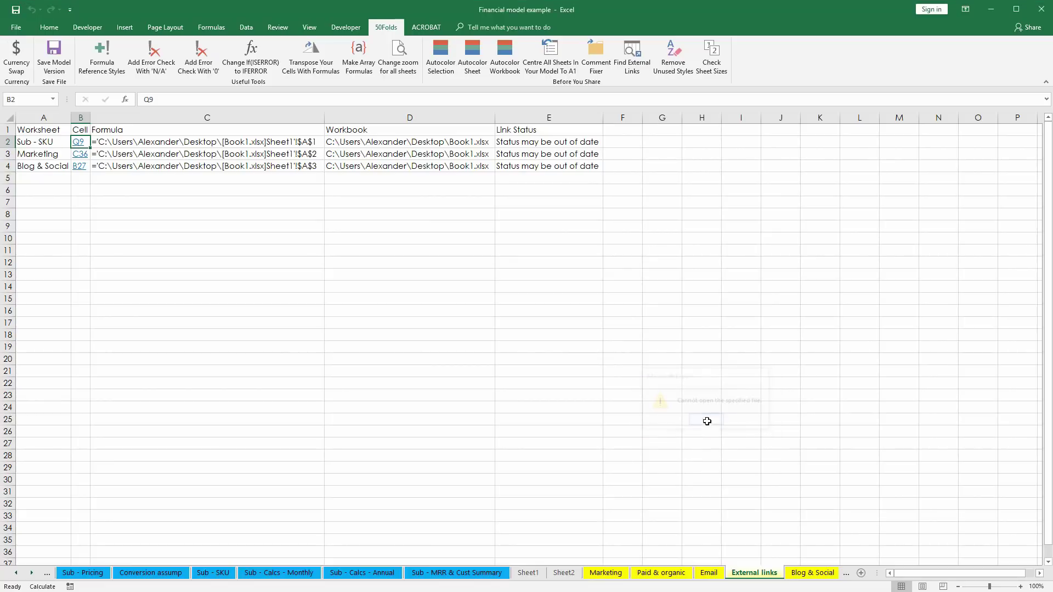
pyautogui.click(123, 142)
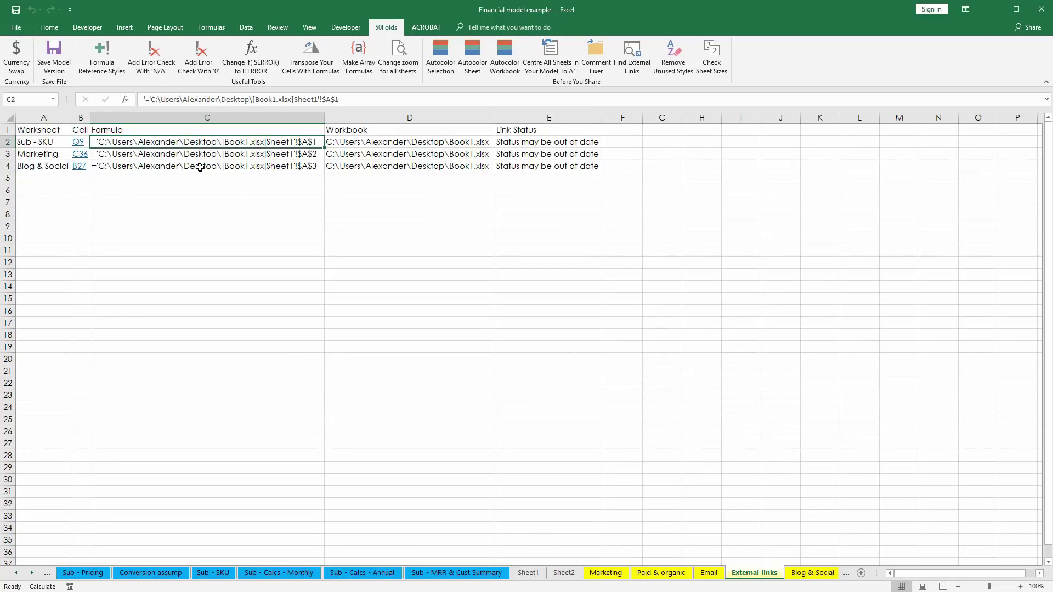
pyautogui.press('Up')
pyautogui.press('Left')
pyautogui.press('Left')
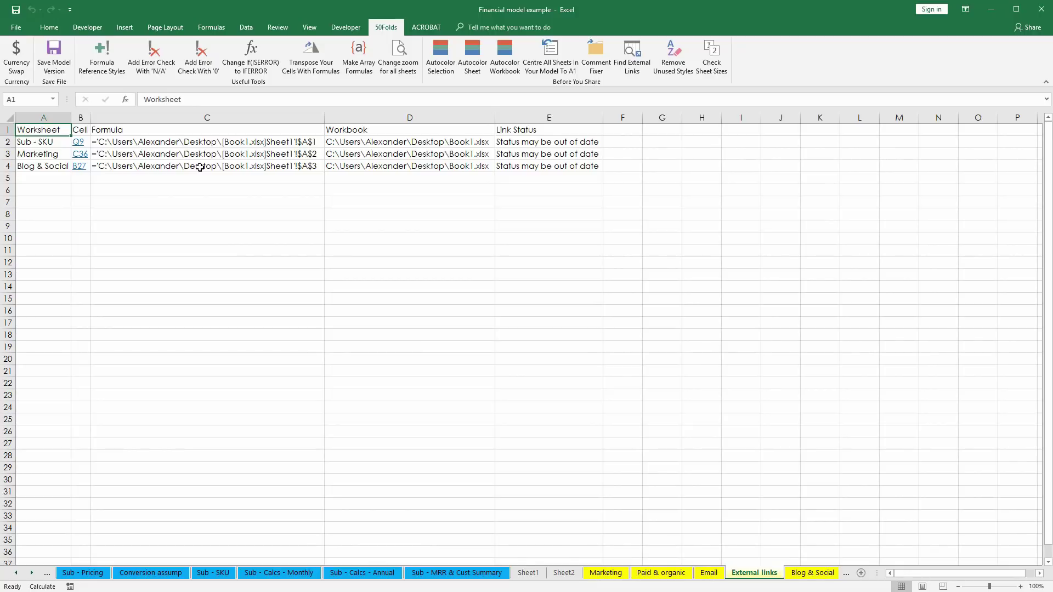
pyautogui.press('Down')
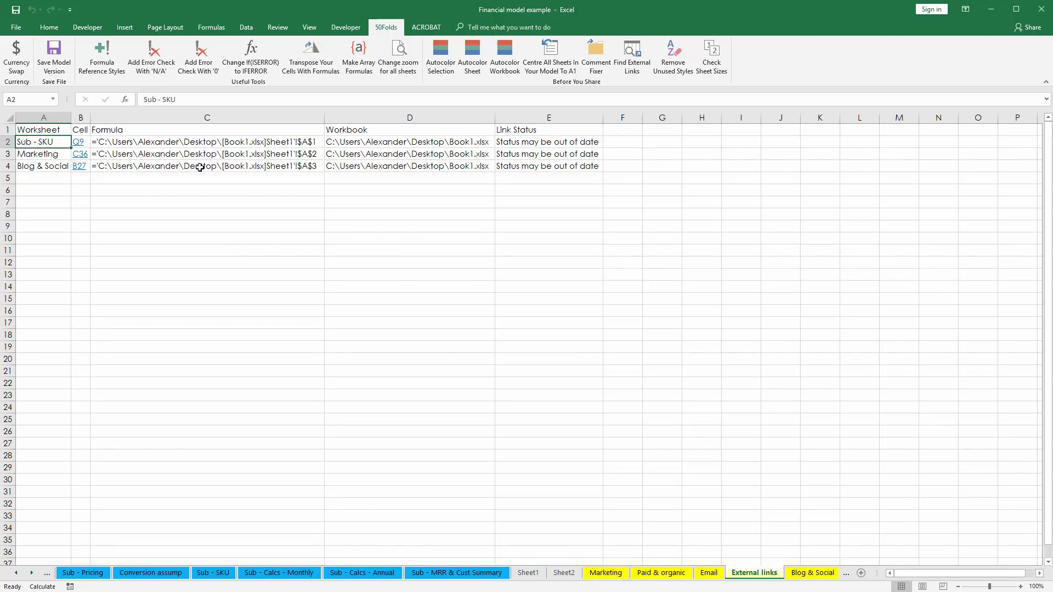
pyautogui.press('Right')
pyautogui.write('+')
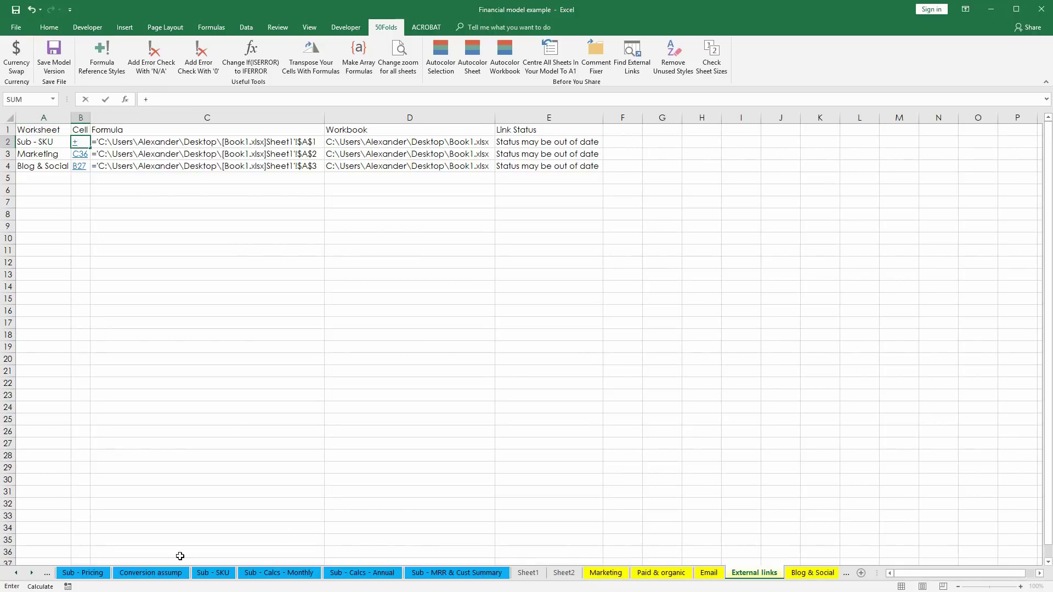
pyautogui.click(32, 576)
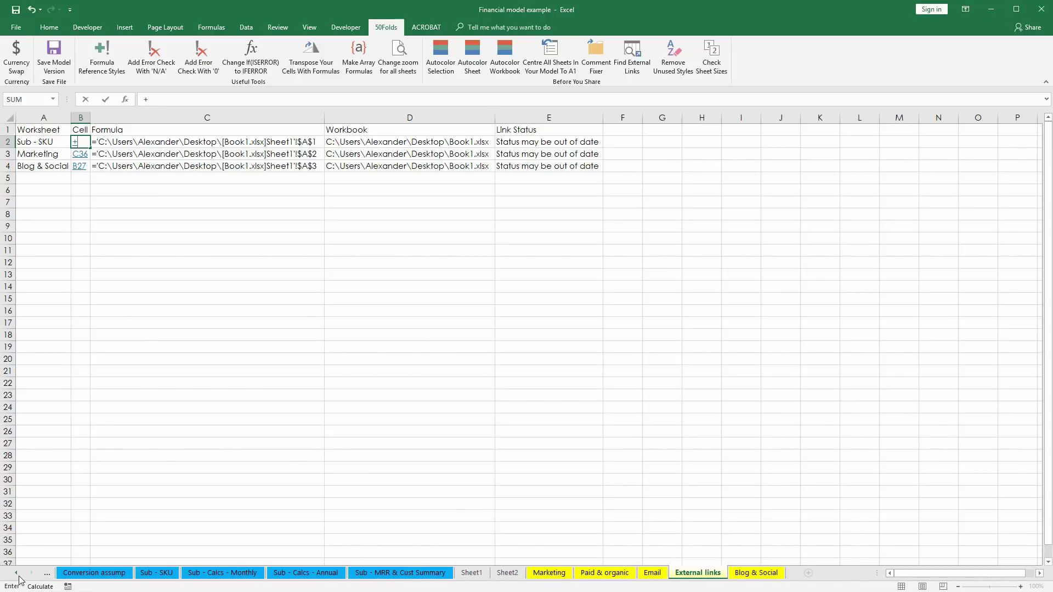
pyautogui.click(17, 573)
pyautogui.click(17, 574)
pyautogui.click(17, 574)
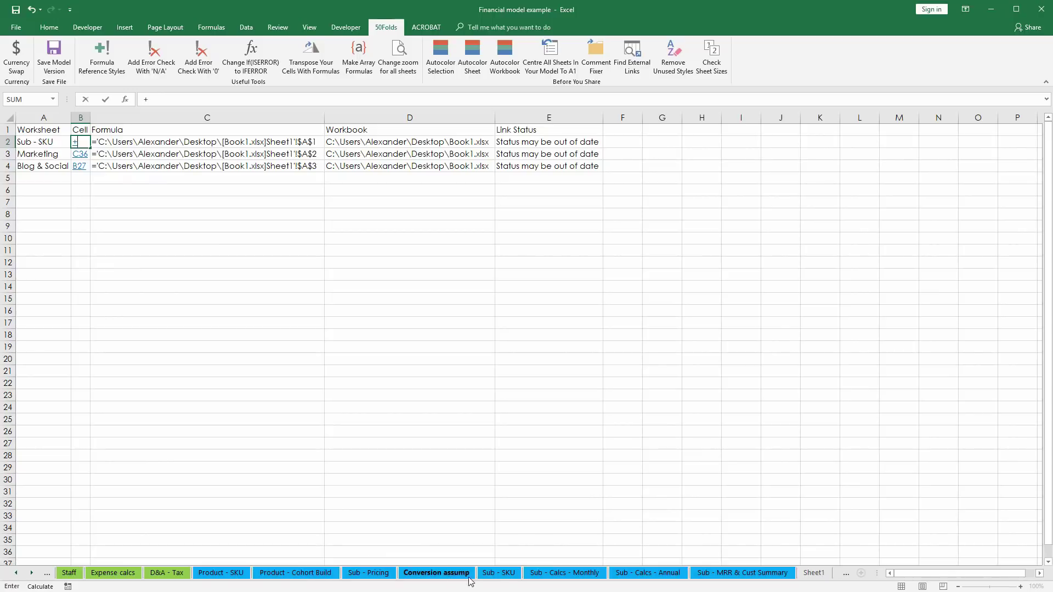
pyautogui.click(498, 574)
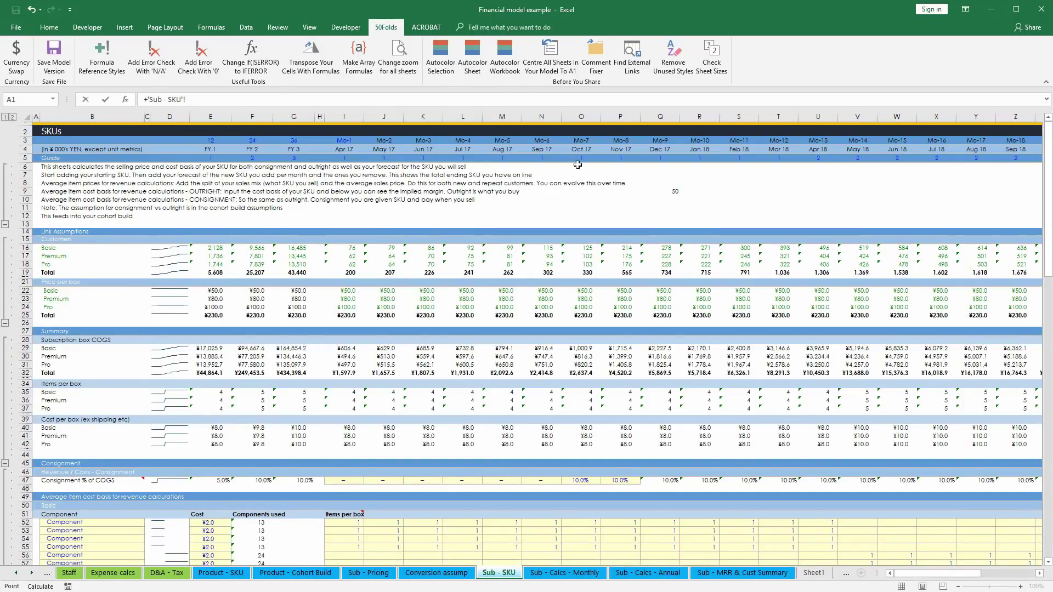
pyautogui.click(663, 193)
pyautogui.press('Escape')
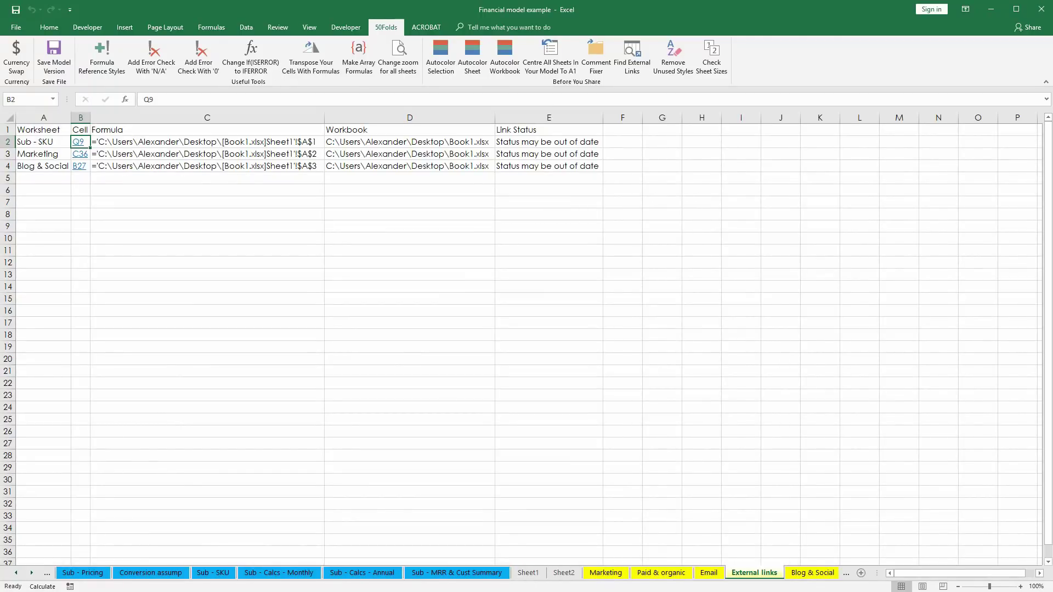
# Delete the external link in cell Q9 of the Sub - SKU sheet.
pyautogui.click(212, 573)
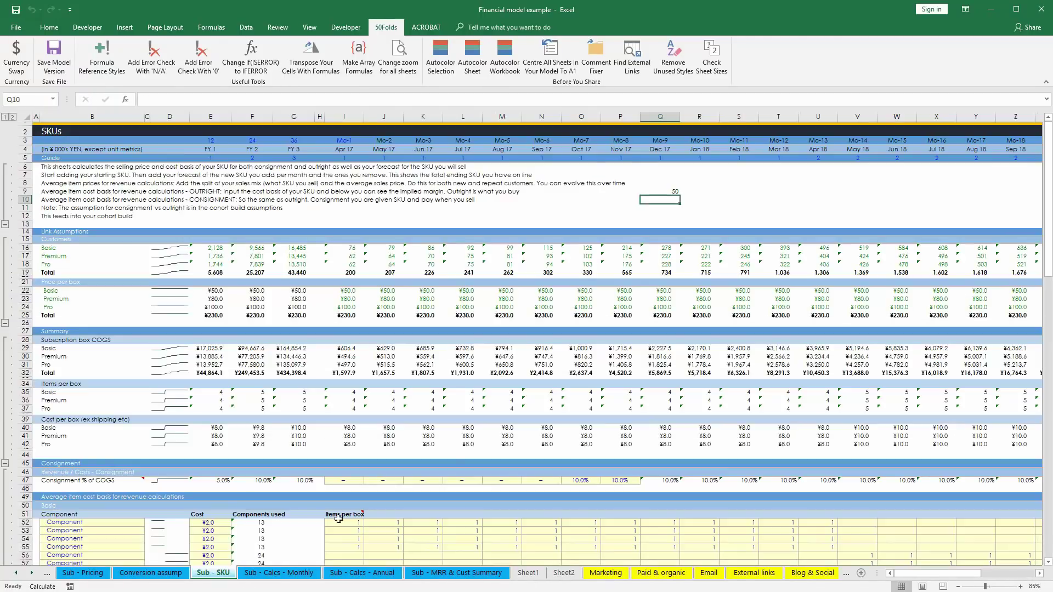
pyautogui.click(664, 191)
pyautogui.press('Delete')
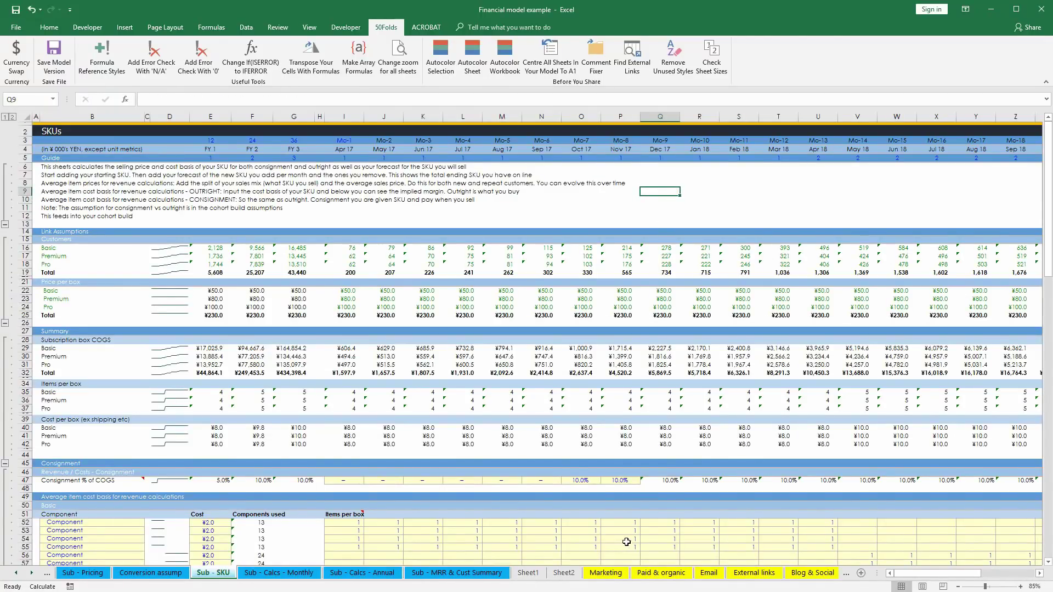
# Rerun the Find External Links macro and review the worksheets it lists.
pyautogui.click(631, 55)
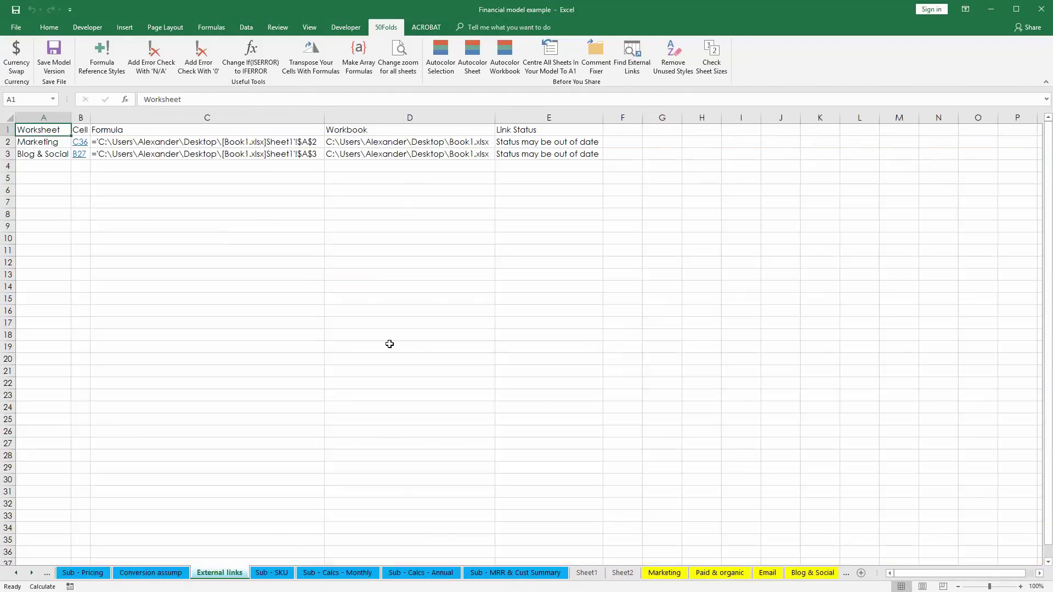
pyautogui.moveTo(24, 143); pyautogui.dragTo(35, 154)
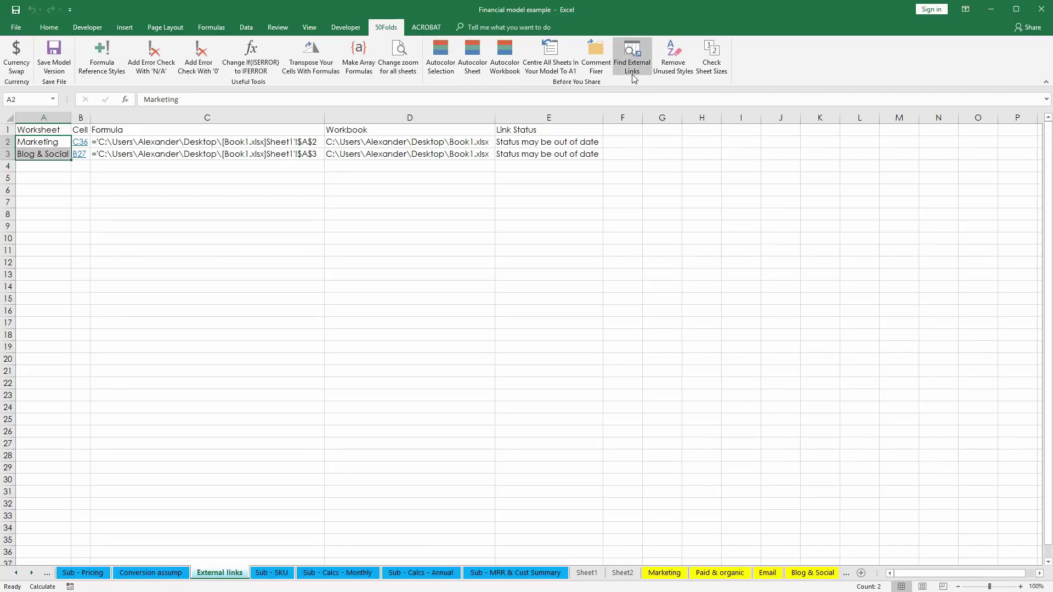
pyautogui.click(617, 187)
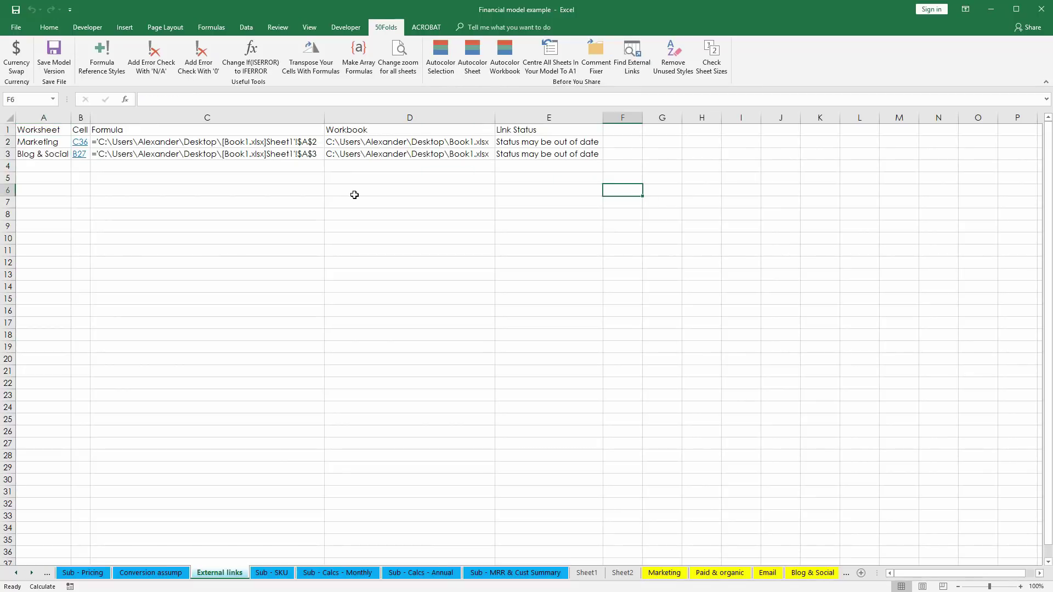
pyautogui.click(412, 211)
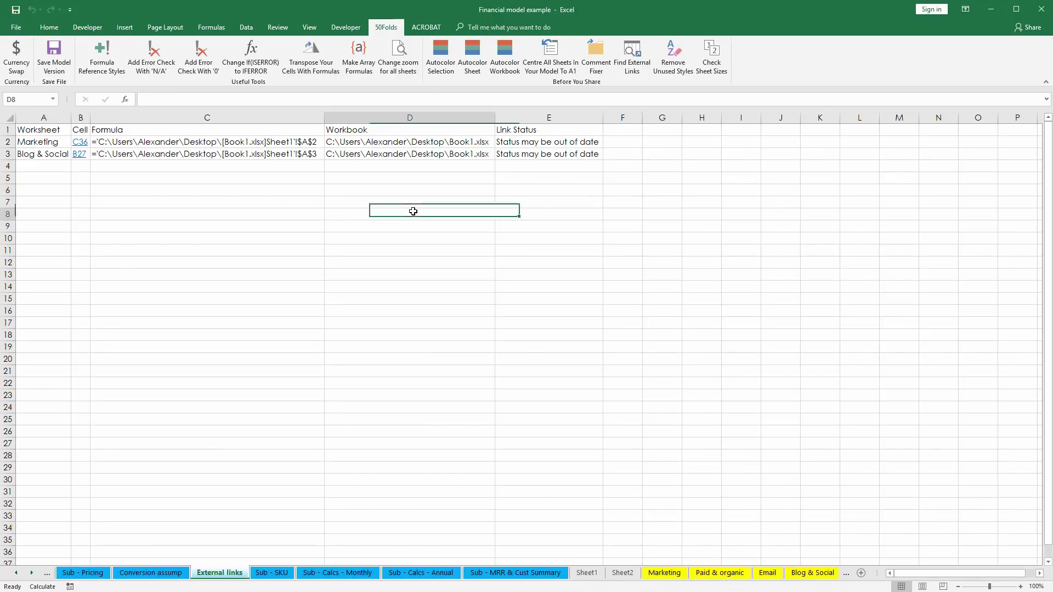
pyautogui.click(647, 190)
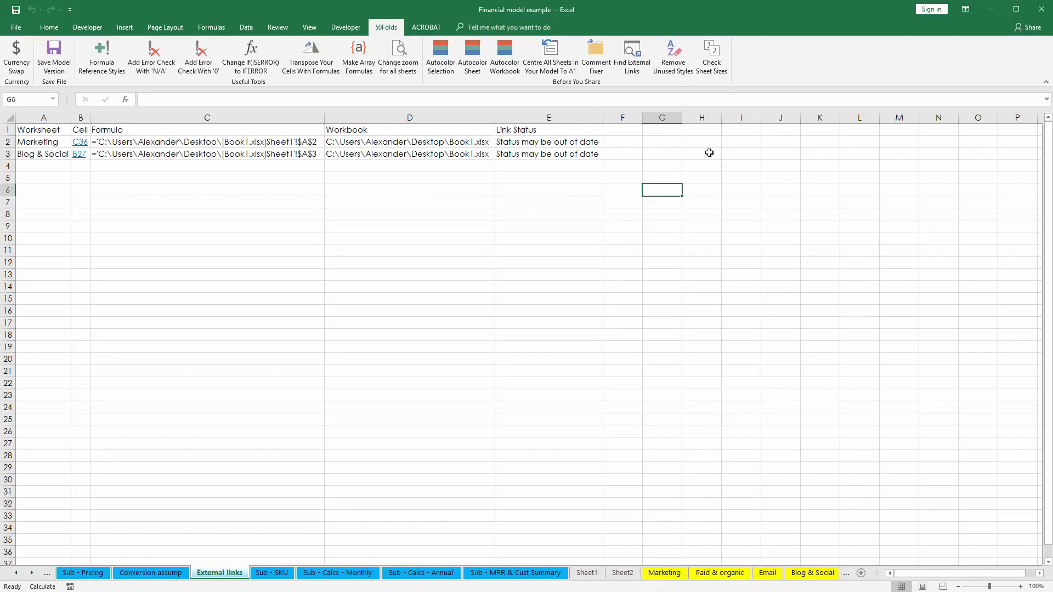
# Review the full gallery of cell styles in the workbook without applying any.
pyautogui.click(49, 27)
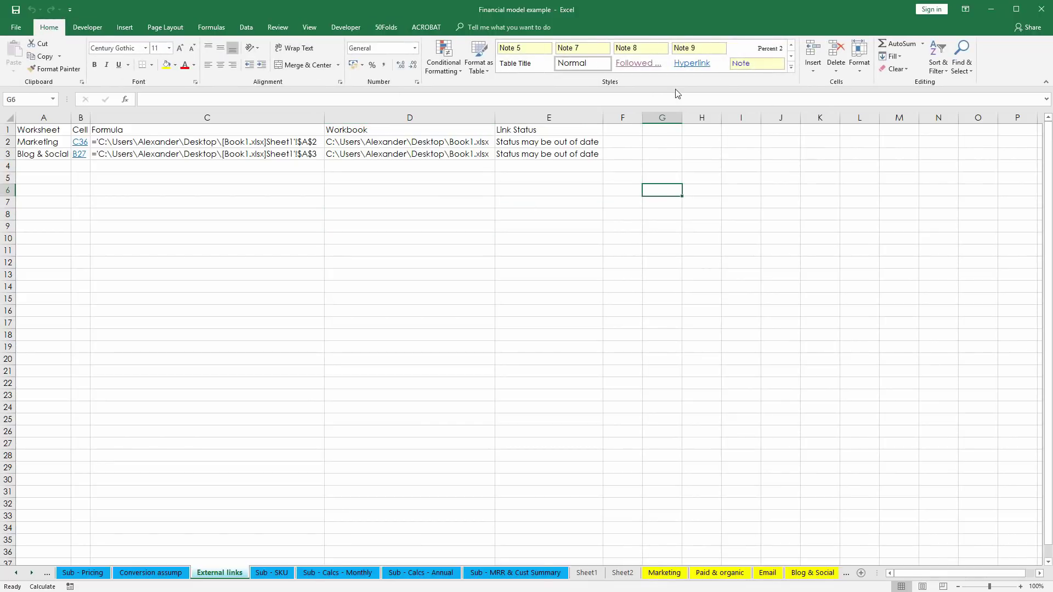
pyautogui.click(793, 66)
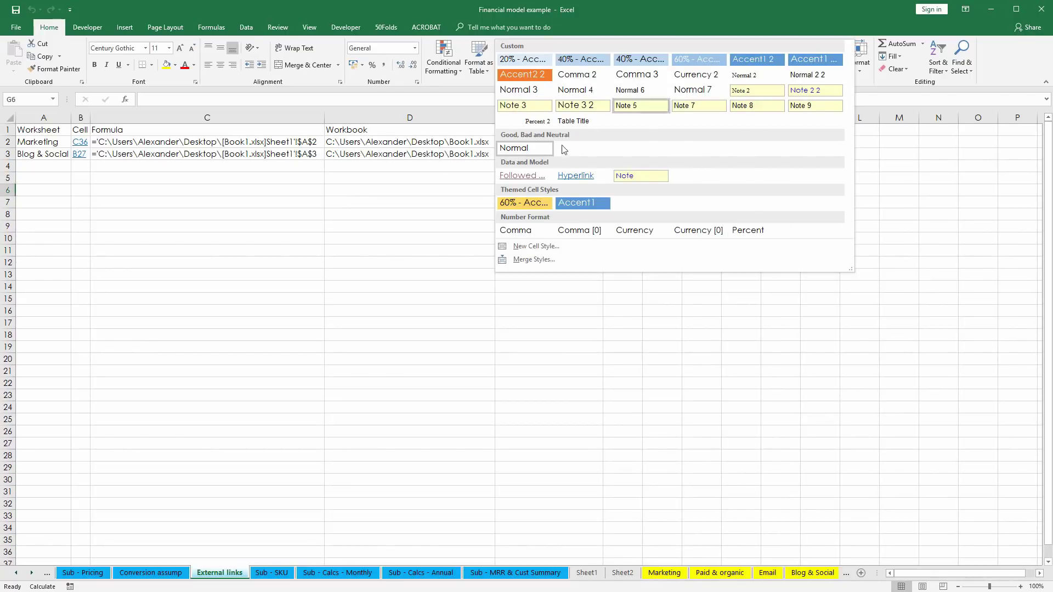
pyautogui.click(400, 292)
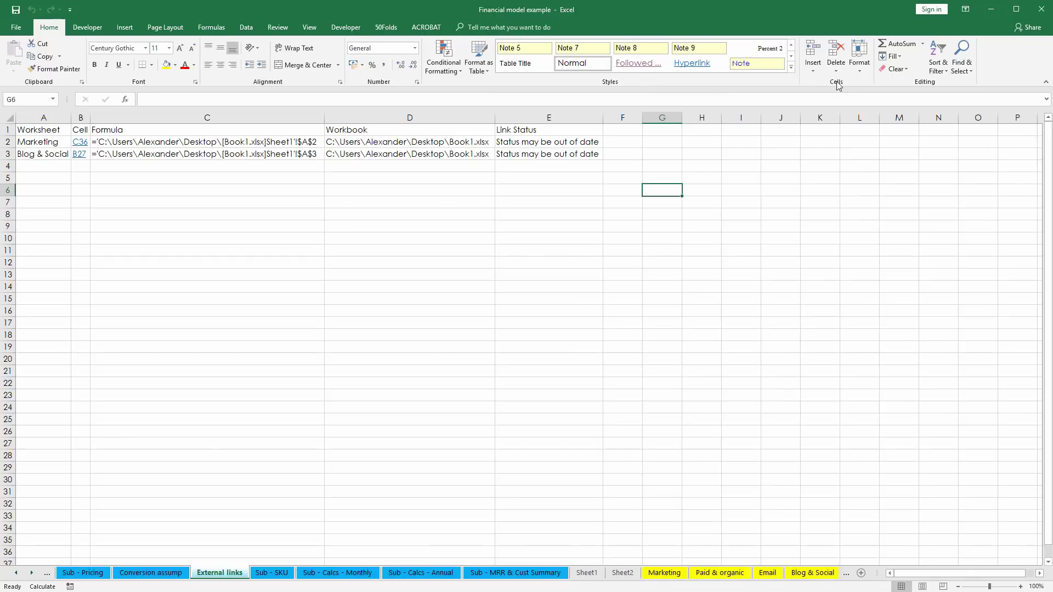
pyautogui.click(791, 67)
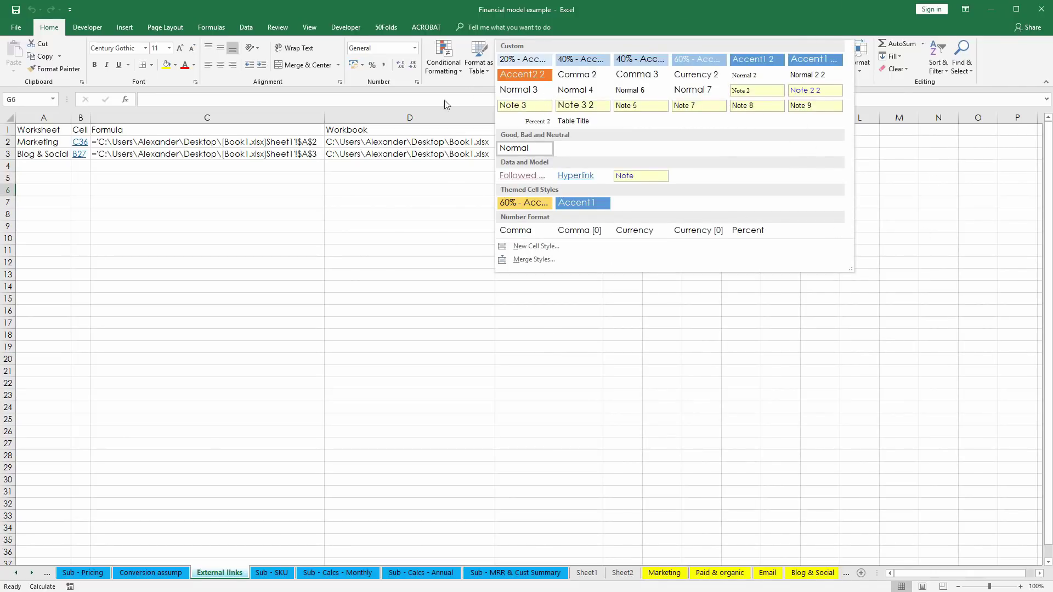
pyautogui.click(423, 167)
pyautogui.click(436, 200)
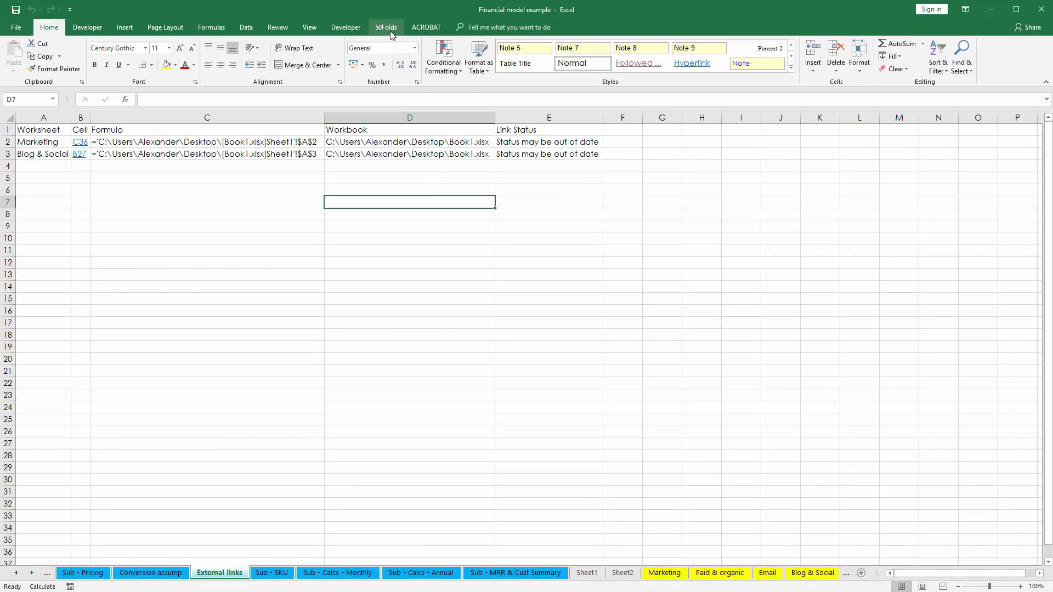
# Delete the workbook's unused cell styles with the Remove Unused Styles macro.
pyautogui.click(386, 27)
pyautogui.click(674, 60)
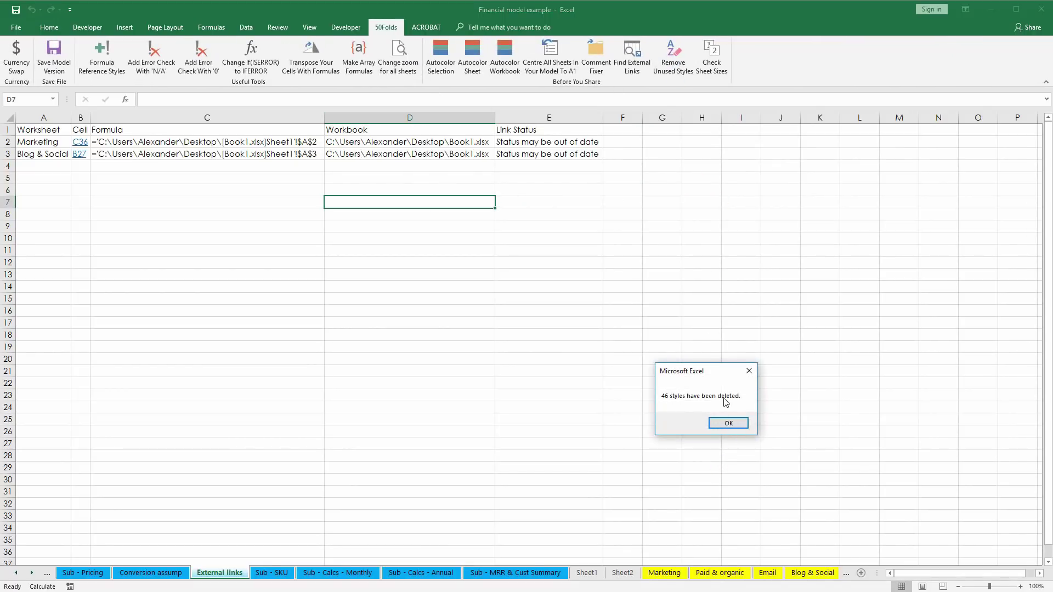
pyautogui.click(731, 424)
pyautogui.click(555, 264)
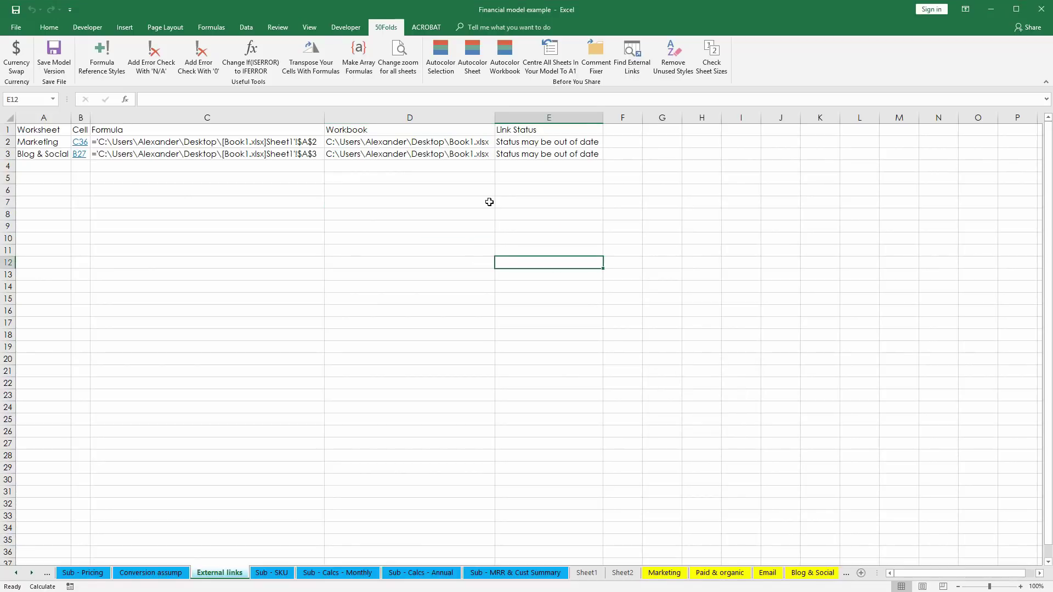
# Check the cell styles gallery again after the cleanup.
pyautogui.click(49, 27)
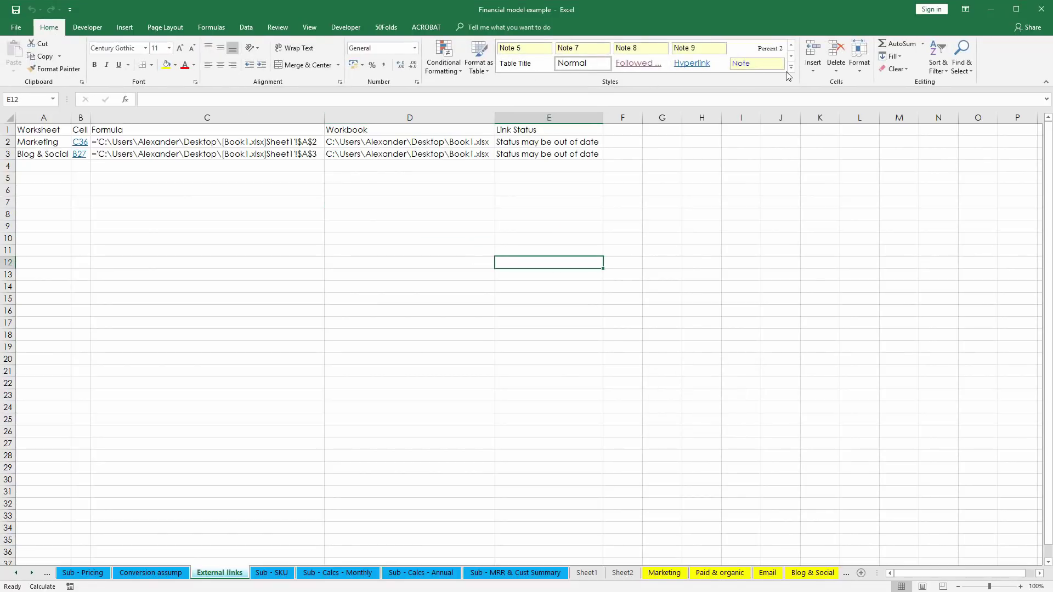
pyautogui.click(790, 67)
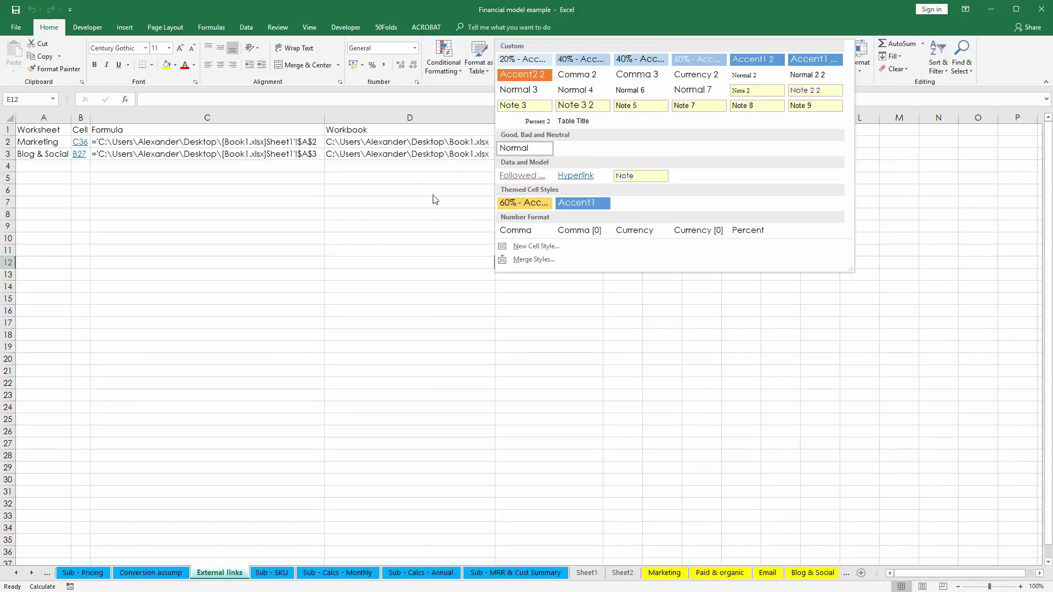
pyautogui.press('Escape')
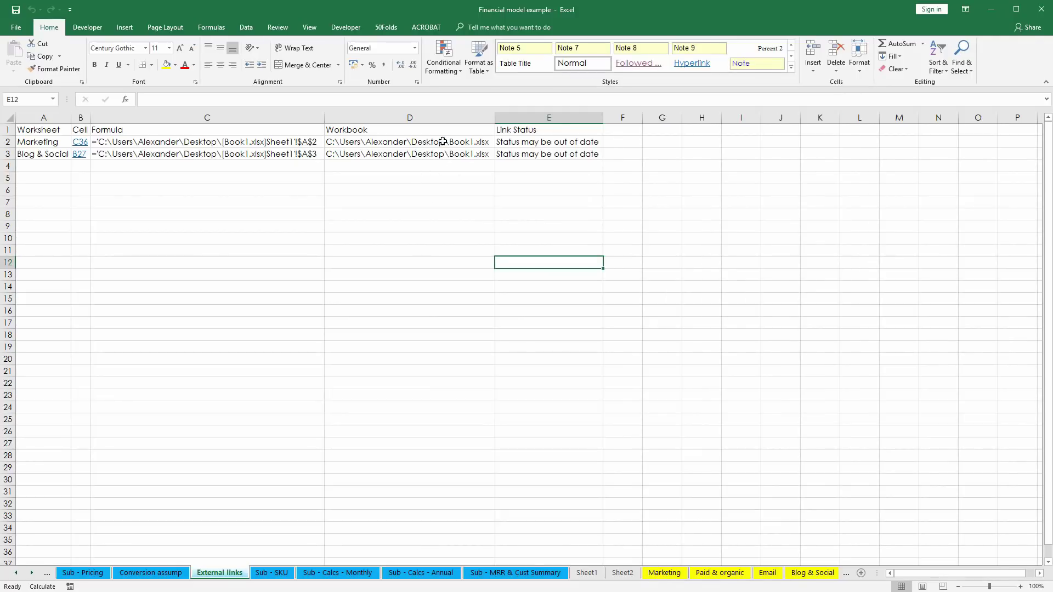
# Read the description of the Check Sheet Sizes macro and inspect the empty rows far below the External links data.
pyautogui.click(379, 29)
pyautogui.moveTo(639, 186); pyautogui.dragTo(642, 186)
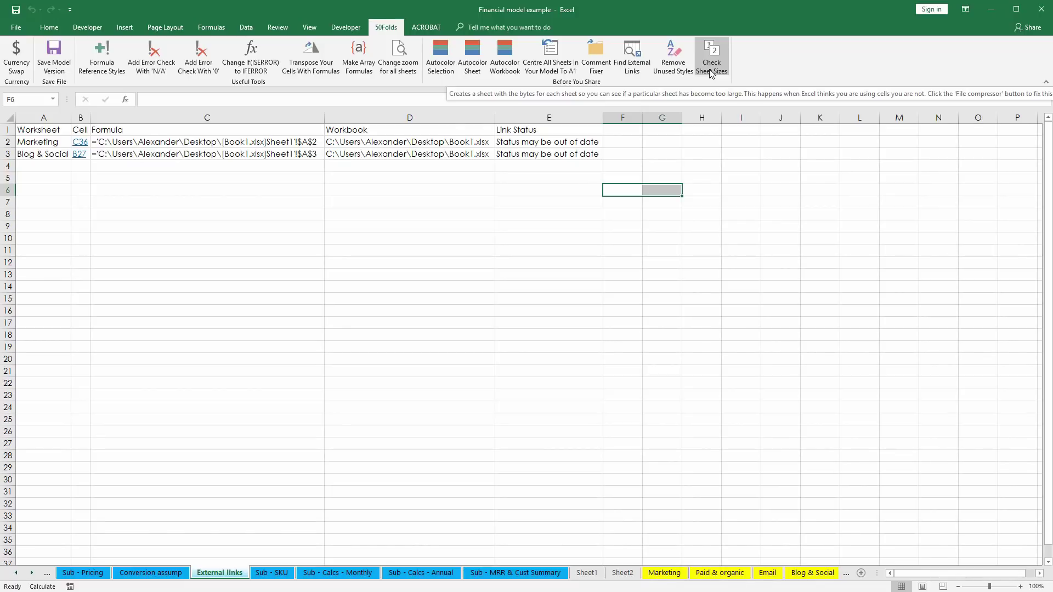
pyautogui.click(658, 350)
pyautogui.scroll(-20, 696, 274)
pyautogui.scroll(-20, 679, 304)
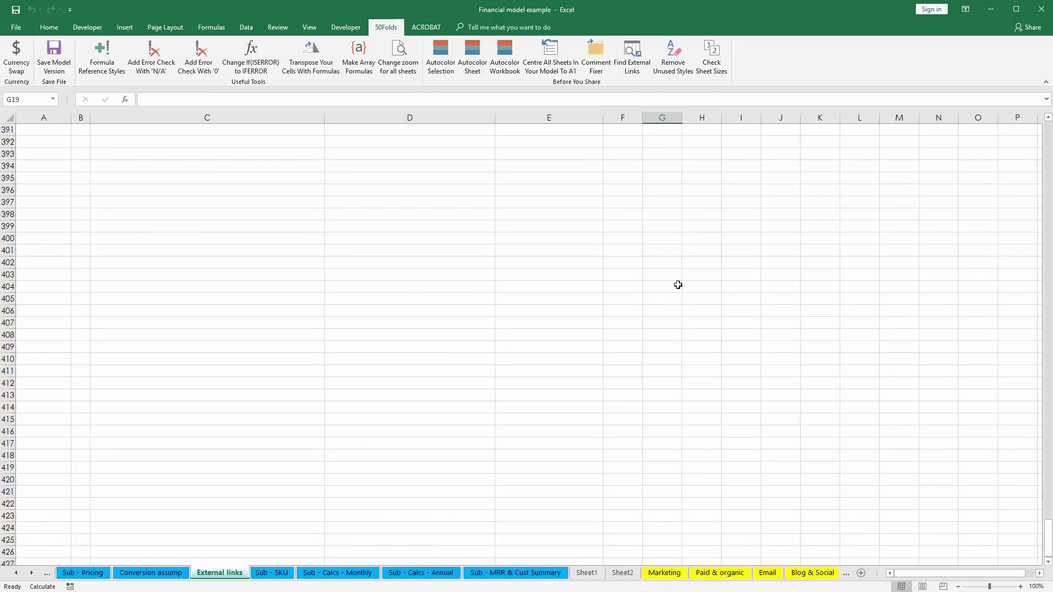
pyautogui.click(886, 530)
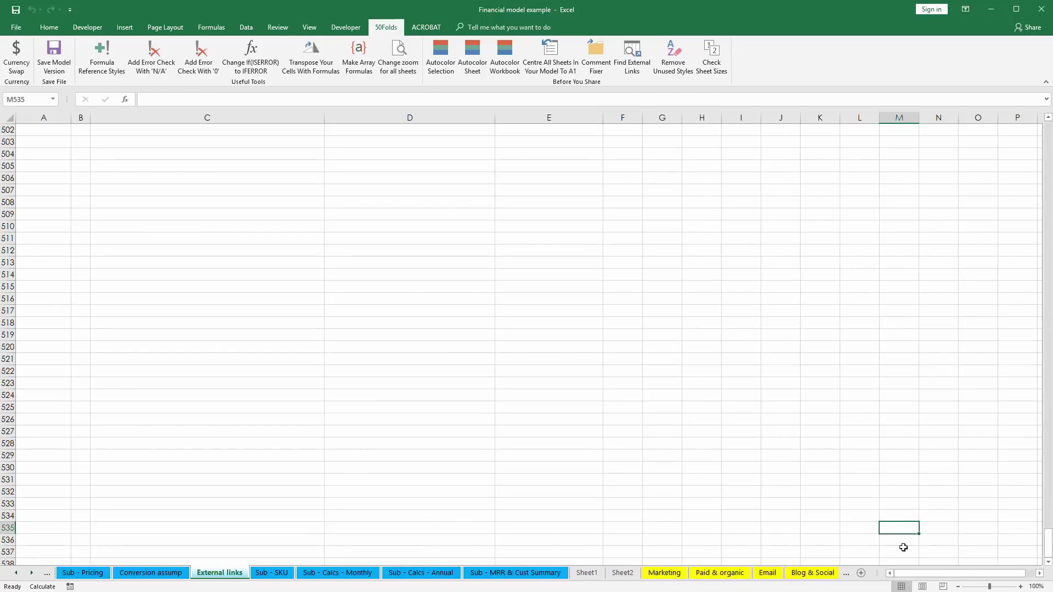
pyautogui.scroll(15, 839, 404)
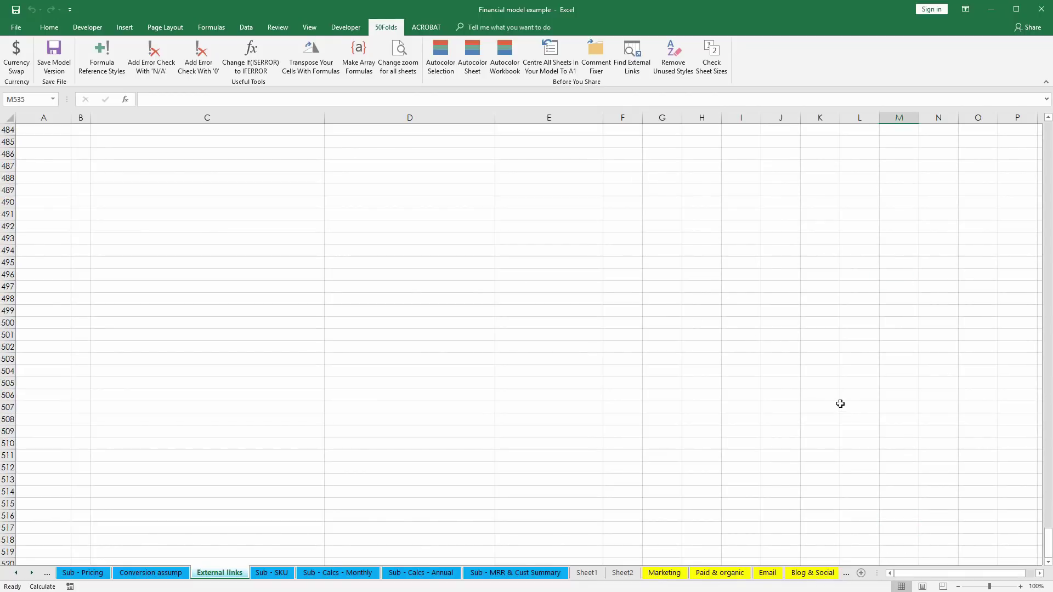
pyautogui.moveTo(1048, 542); pyautogui.dragTo(1048, 127)
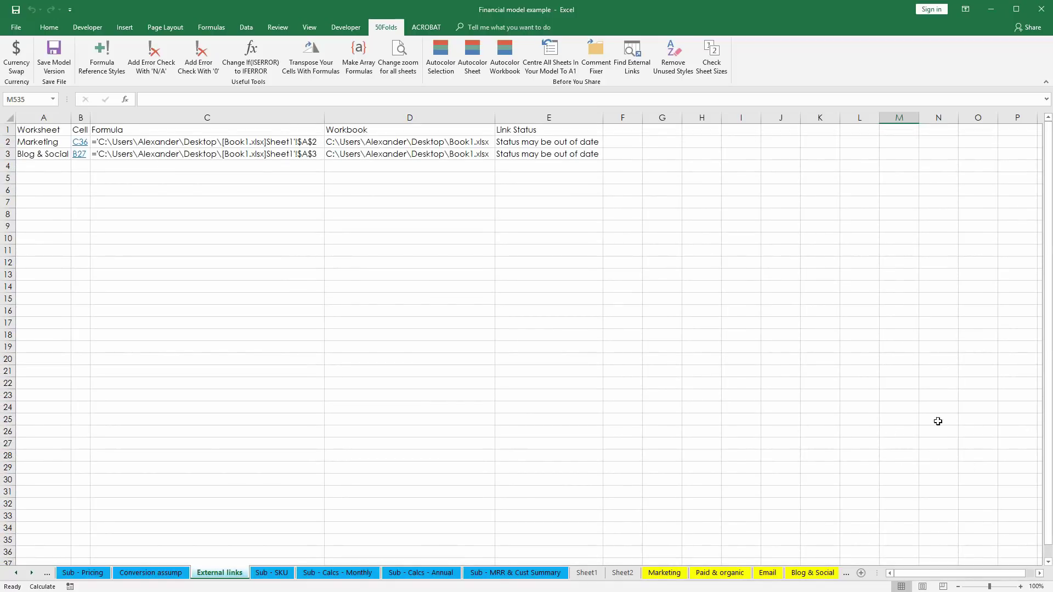
# Enter 1 in cell M453, far below the data on the External links sheet, and locate it again from the sheet's start.
pyautogui.scroll(-20, 856, 250)
pyautogui.scroll(-20, 836, 255)
pyautogui.click(896, 481)
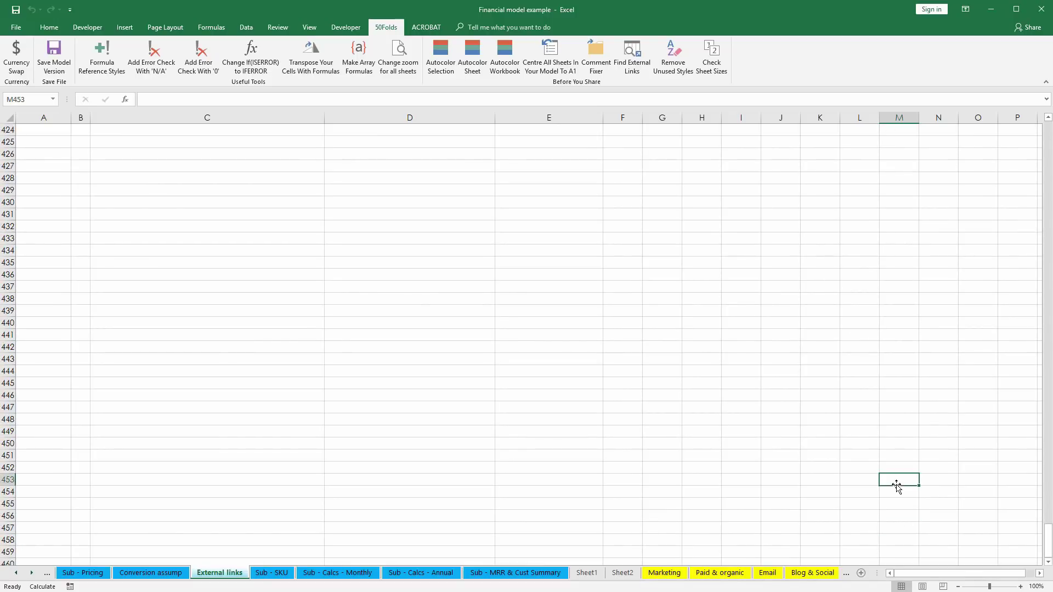
pyautogui.write('1')
pyautogui.click(835, 392)
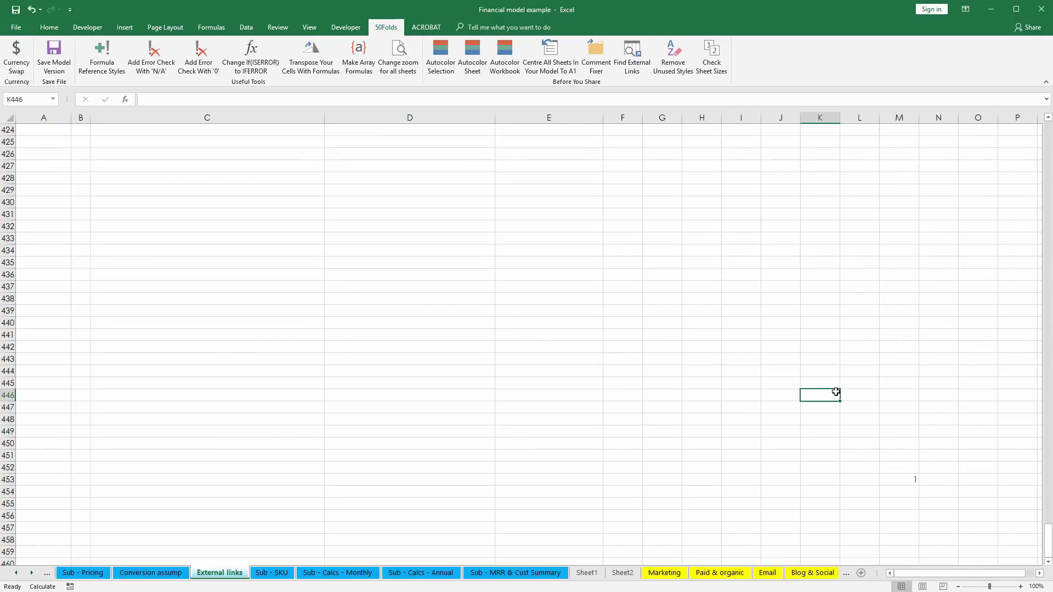
pyautogui.hotkey('ctrl', 'Home')
pyautogui.moveTo(1048, 138); pyautogui.dragTo(1048, 541)
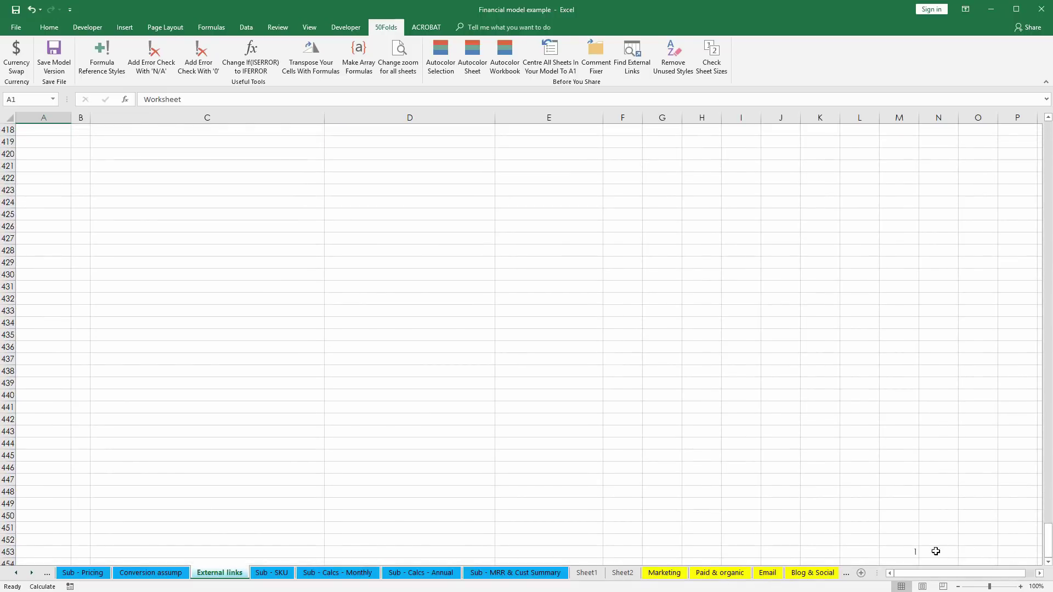
pyautogui.click(907, 553)
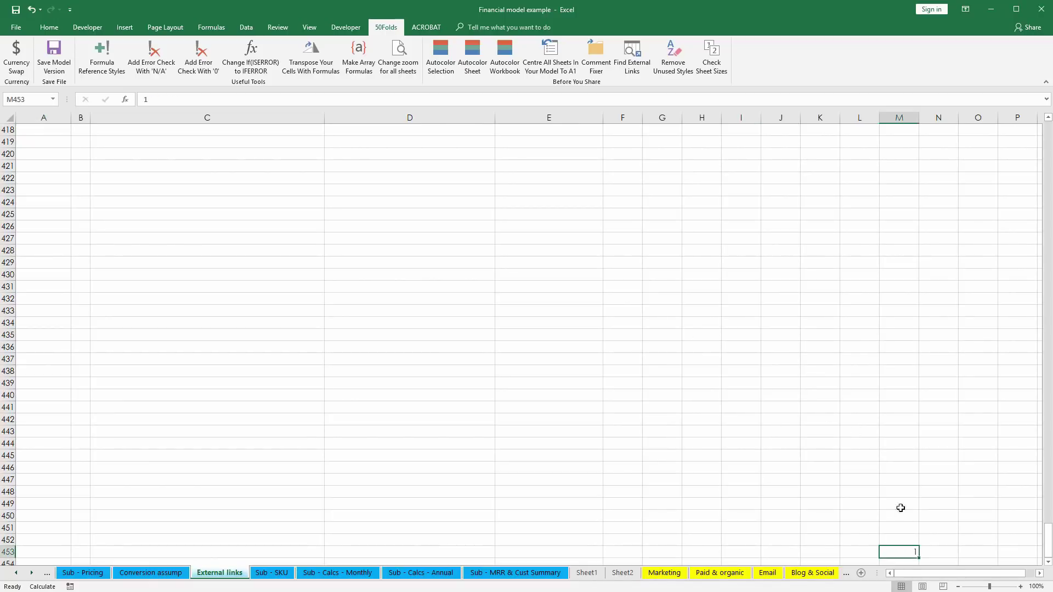
pyautogui.scroll(-20, 927, 417)
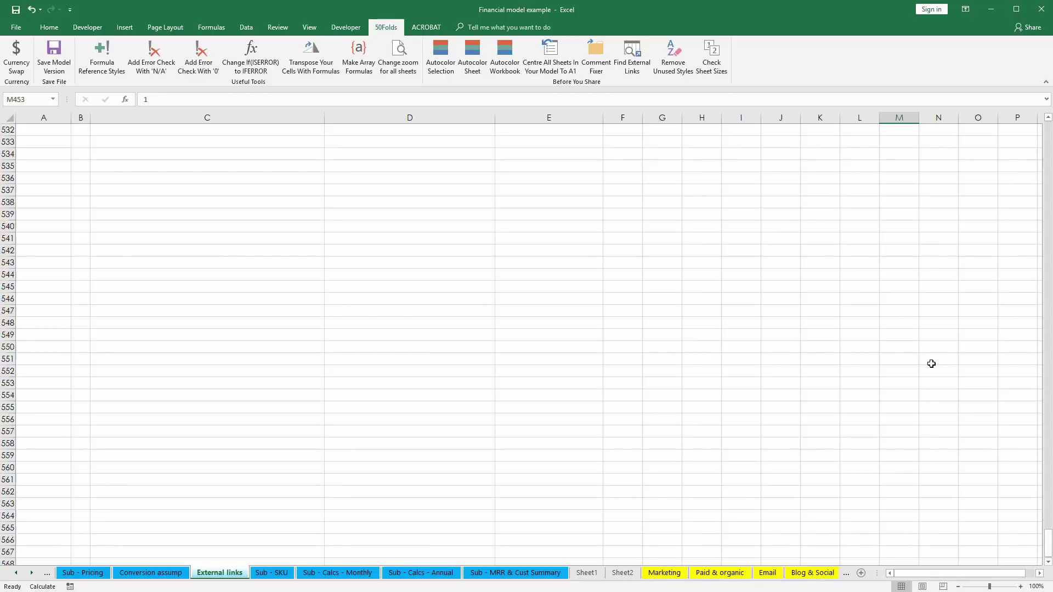
pyautogui.click(915, 481)
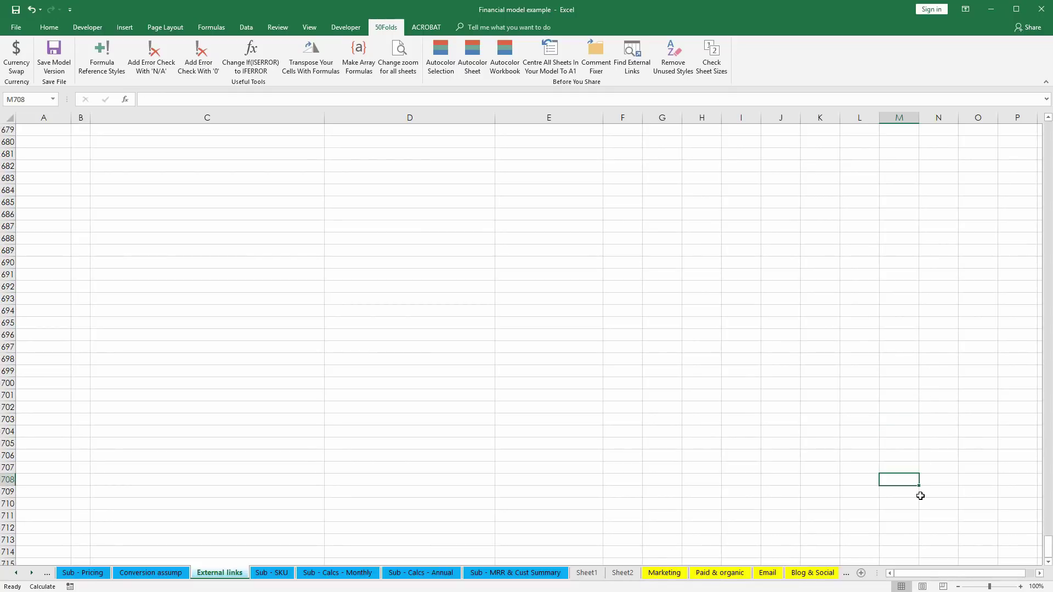
# Enter 1 in cell AC1298 of Sheet2, far outside its data, and return to cell A1.
pyautogui.click(620, 574)
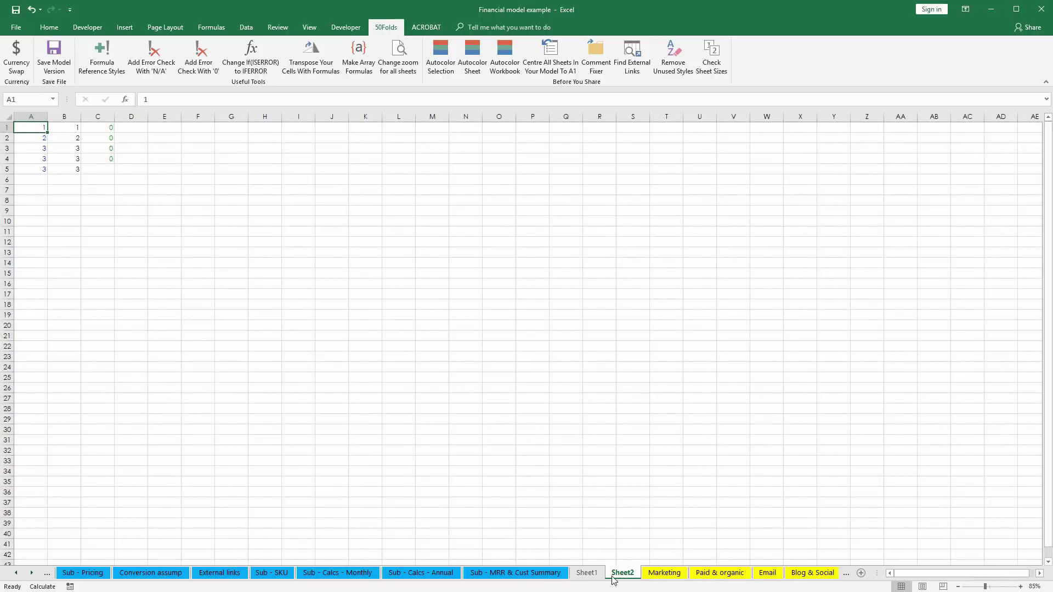
pyautogui.click(694, 462)
pyautogui.scroll(-20, 790, 392)
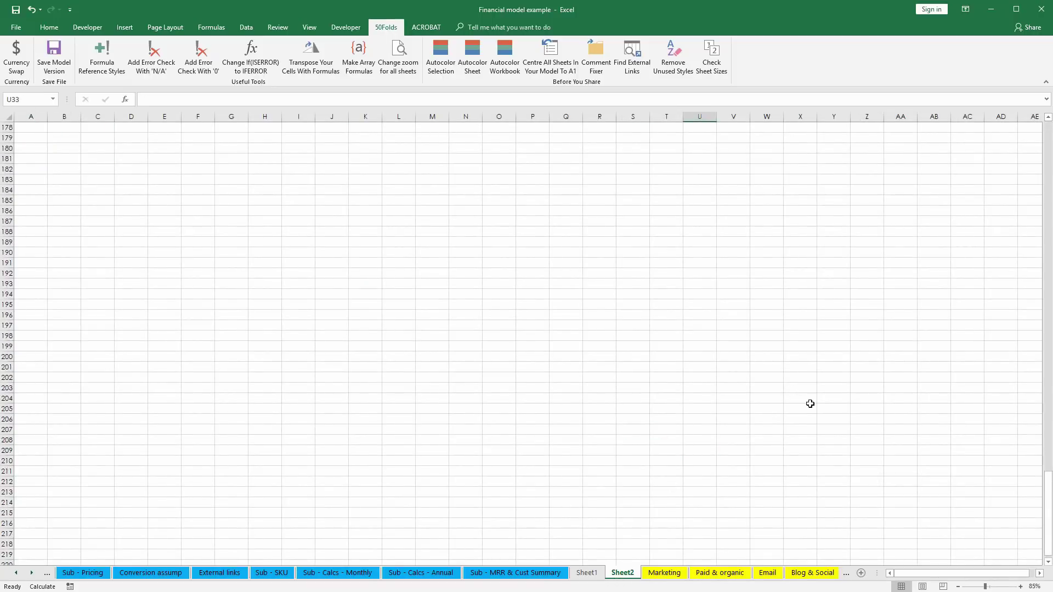
pyautogui.scroll(-20, 847, 510)
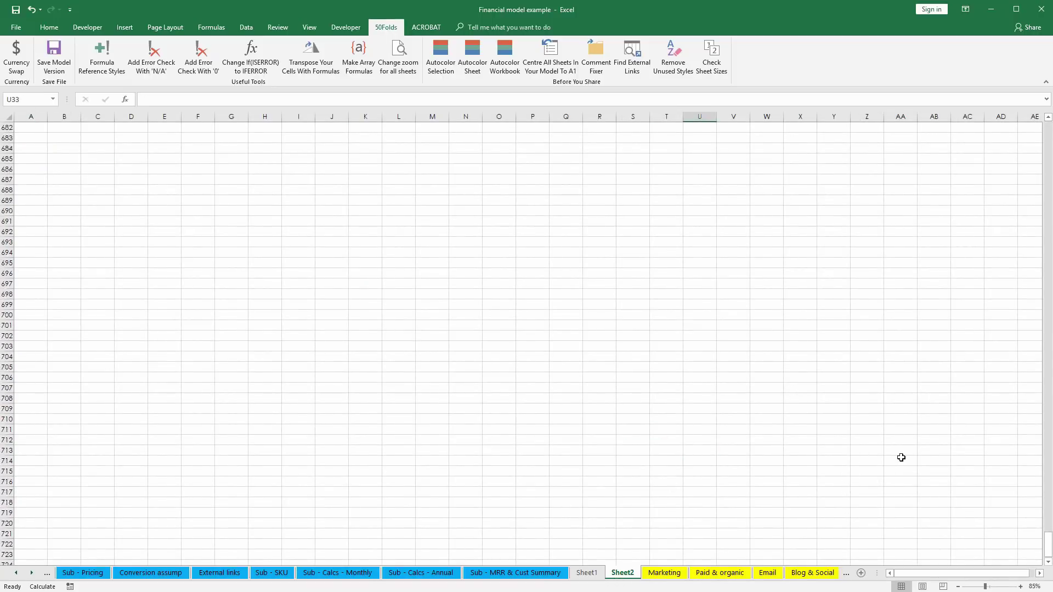
pyautogui.scroll(-20, 919, 463)
pyautogui.click(974, 523)
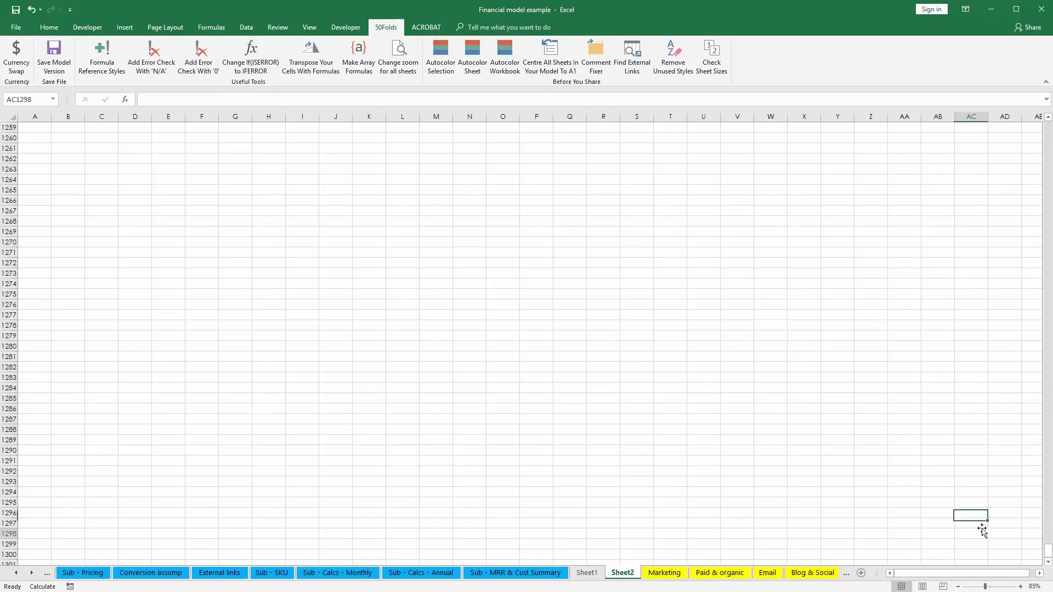
pyautogui.click(982, 531)
pyautogui.click(853, 398)
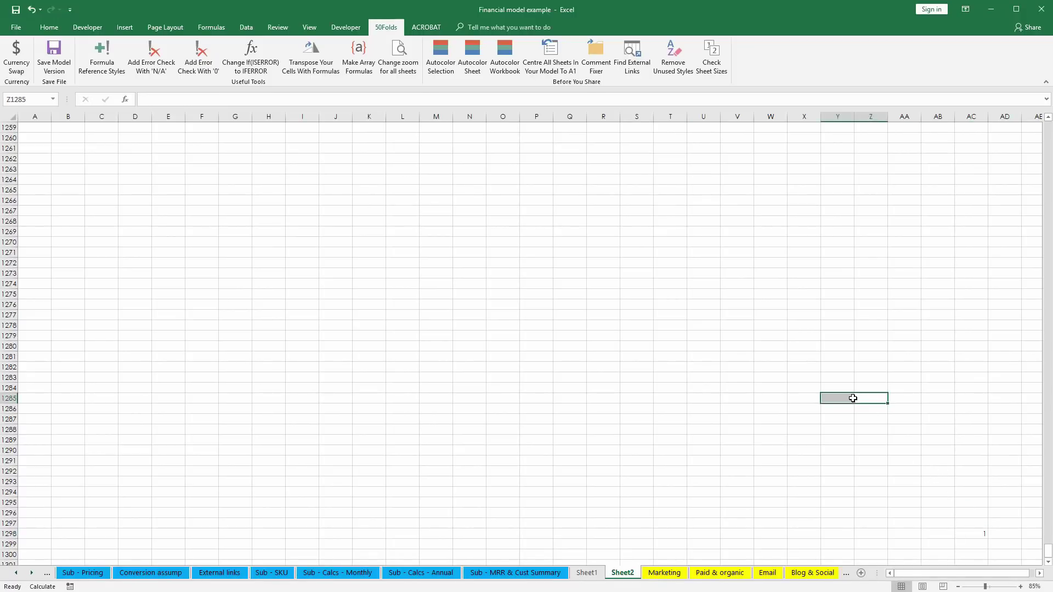
pyautogui.hotkey('ctrl', 'Home')
# Run the Check Sheet Sizes macro on the workbook, dismiss its report, and inspect the sizes listed for Sheet1 and Sheet2.
pyautogui.click(712, 65)
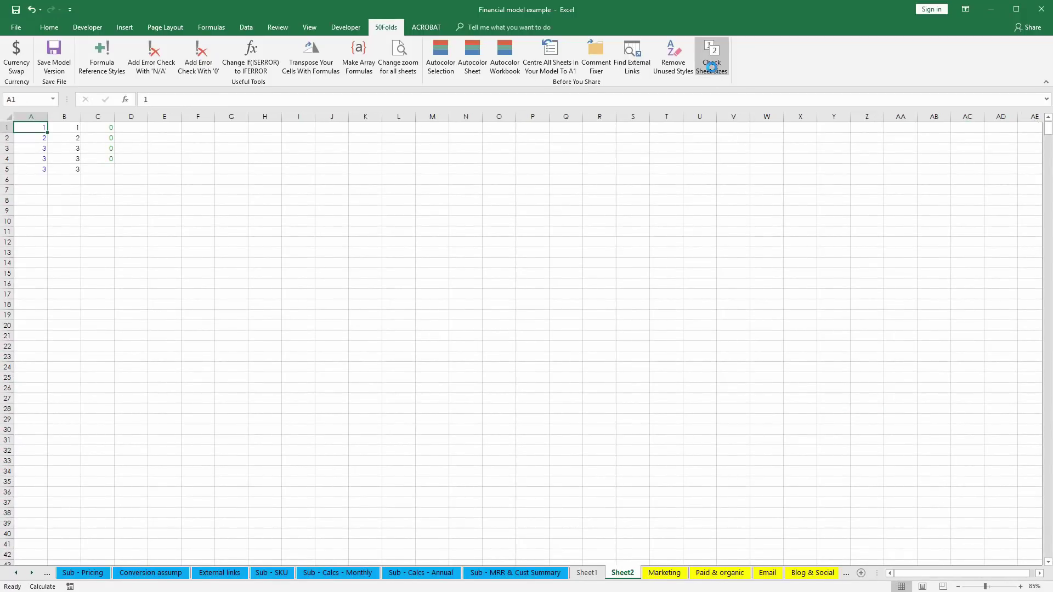
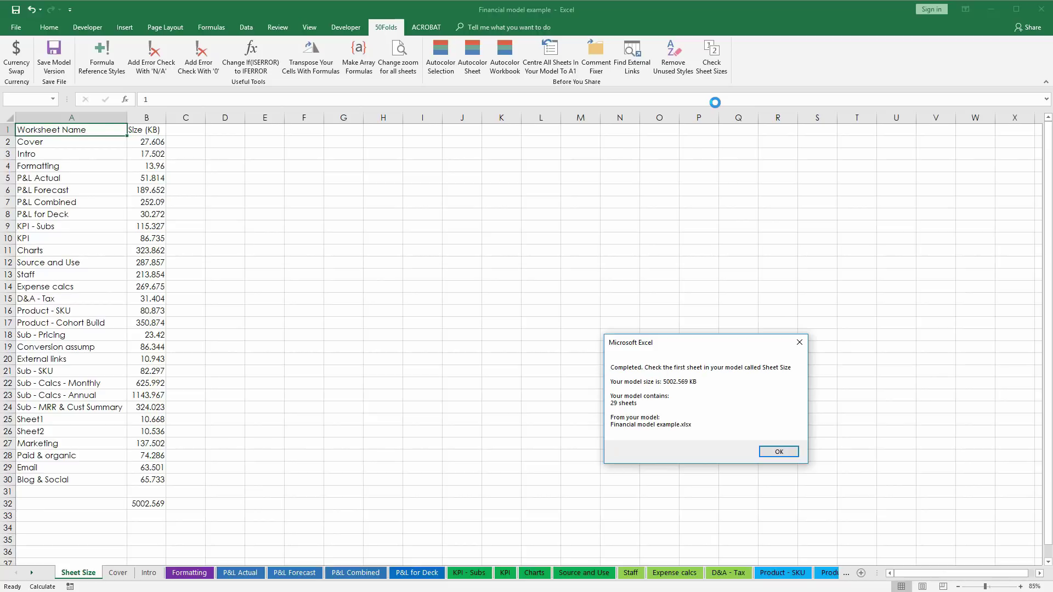
pyautogui.click(779, 452)
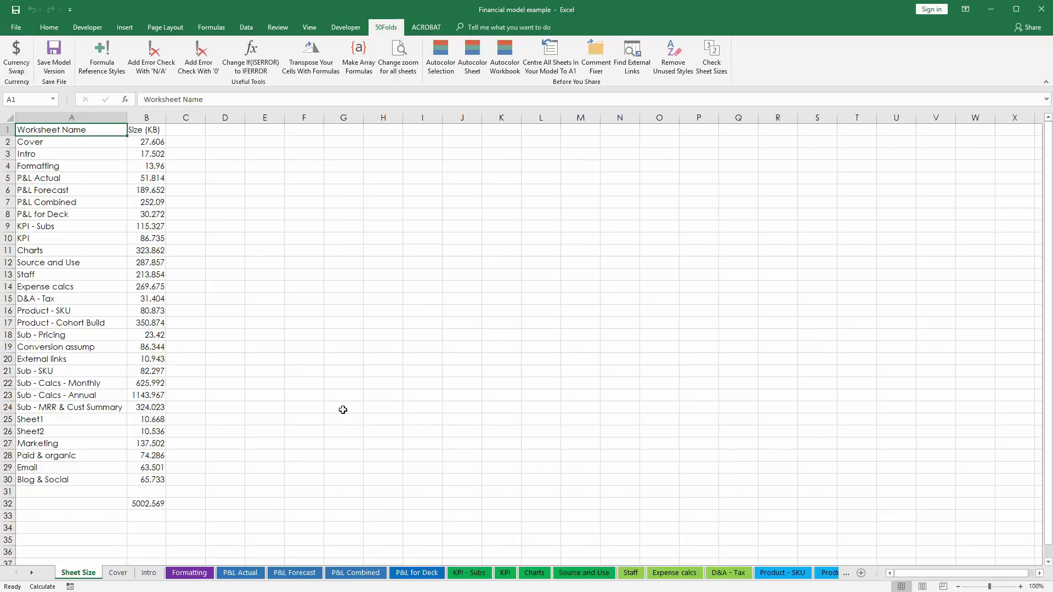
pyautogui.click(233, 328)
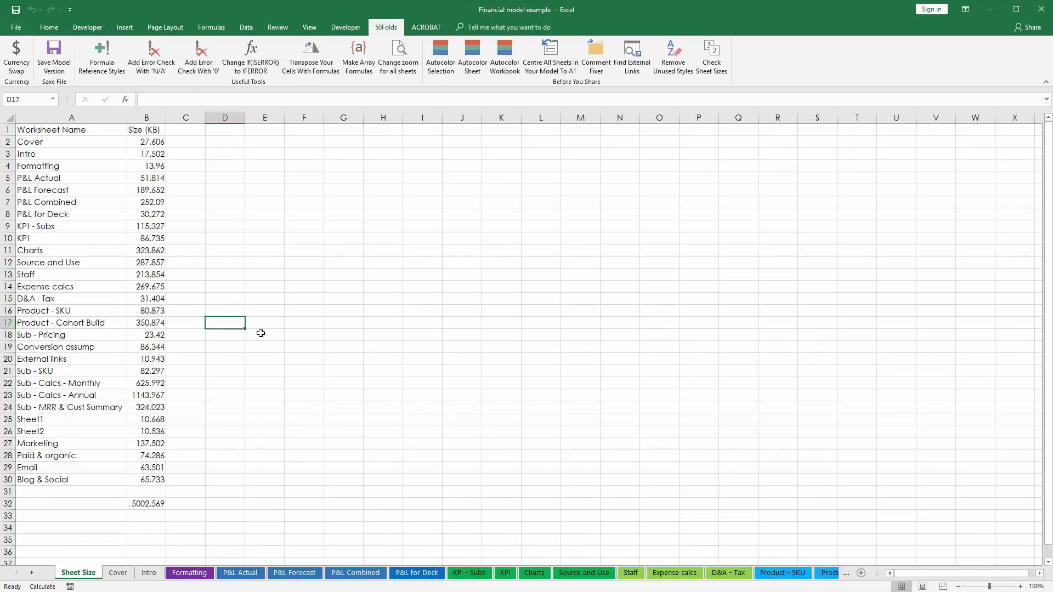
pyautogui.click(143, 432)
pyautogui.click(44, 433)
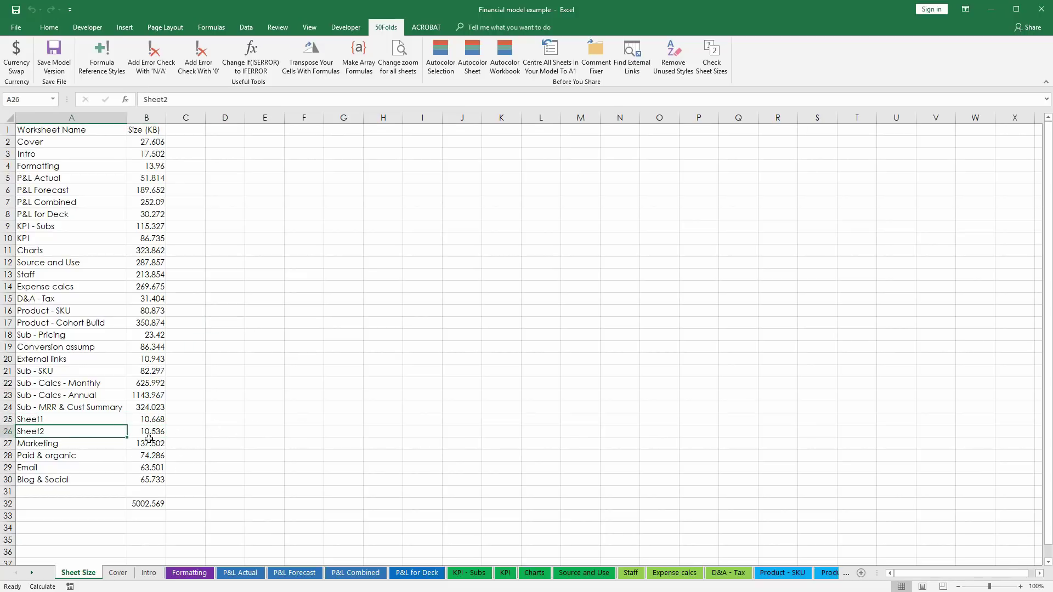
pyautogui.click(149, 419)
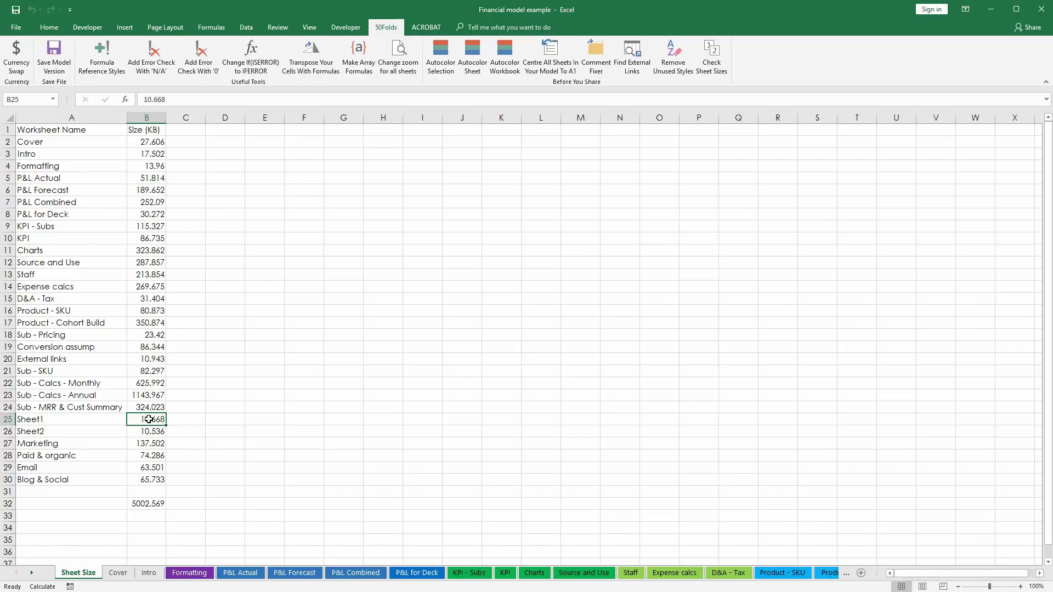
# Delete all rows from row 10 to the end of Sheet1, below its data.
pyautogui.click(31, 574)
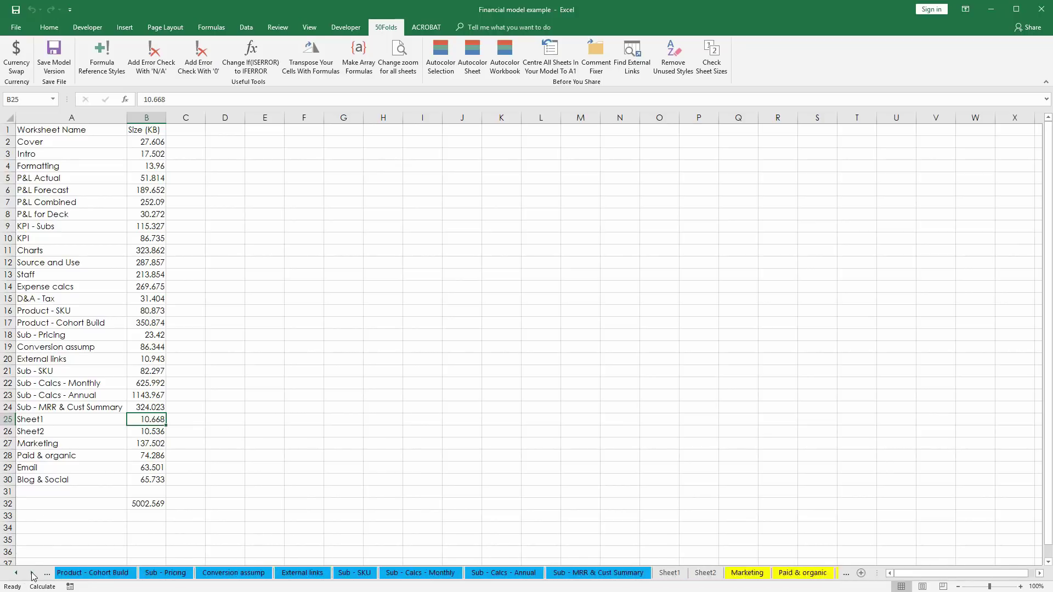
pyautogui.click(529, 573)
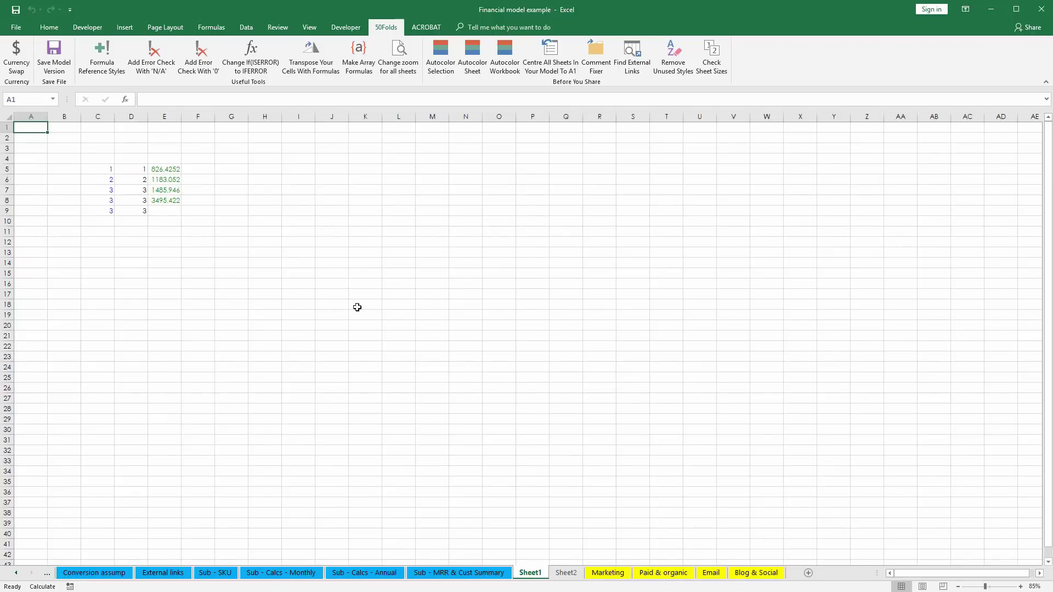
pyautogui.click(124, 233)
pyautogui.press('Up')
pyautogui.hotkey('shift', 'space')
pyautogui.hotkey('ctrl', 'shift', 'Down')
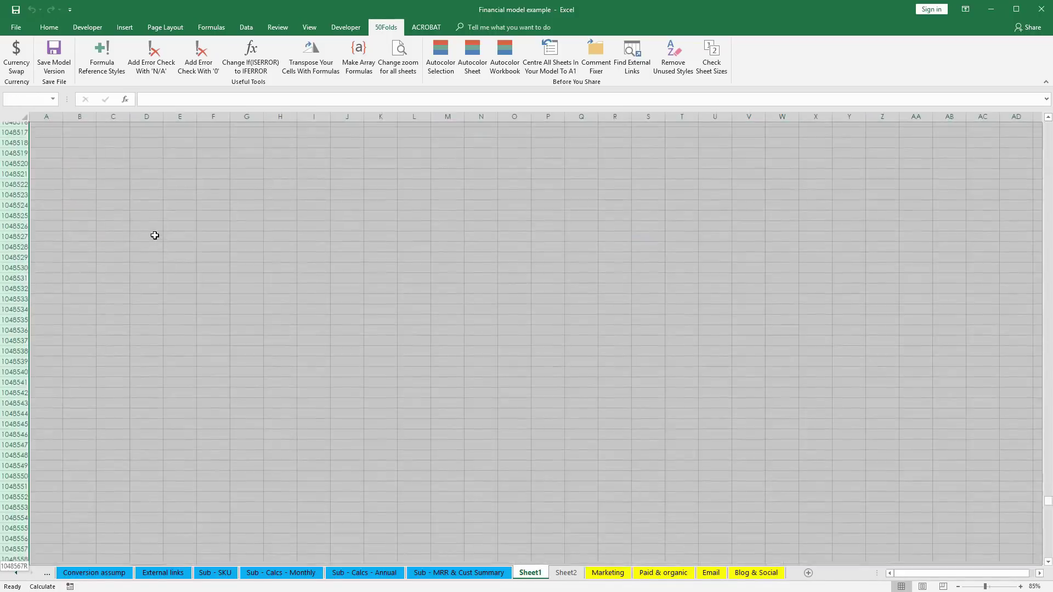
pyautogui.hotkey('ctrl', '-')
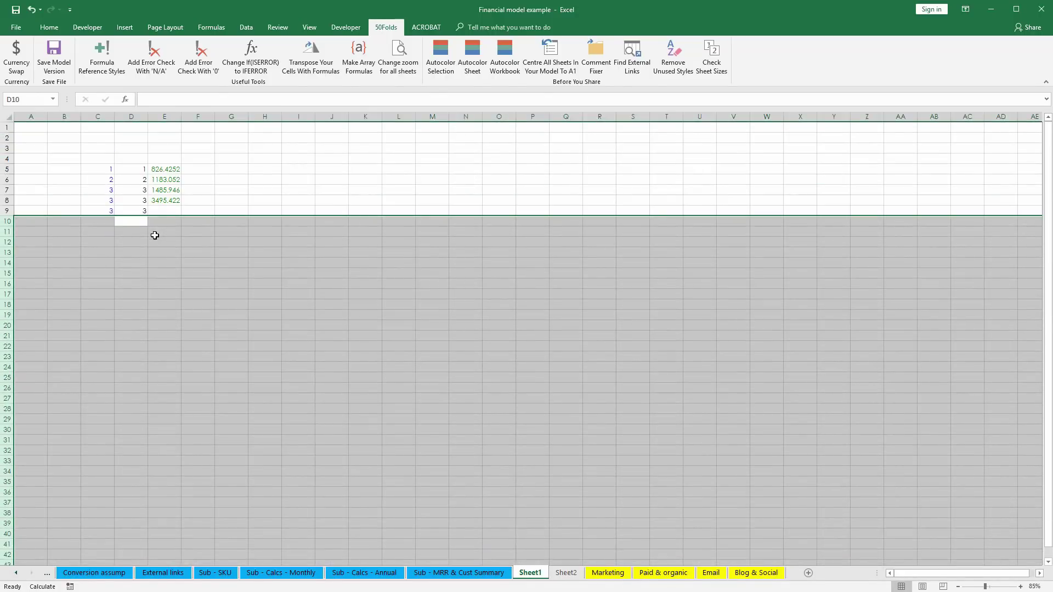
# Delete all columns from column F to the end of Sheet1, beyond its data, and clear the selection.
pyautogui.press('Up')
pyautogui.press('Up')
pyautogui.press('Up')
pyautogui.press('Right')
pyautogui.press('Right')
pyautogui.hotkey('ctrl', 'space')
pyautogui.hotkey('ctrl', 'shift', 'Right')
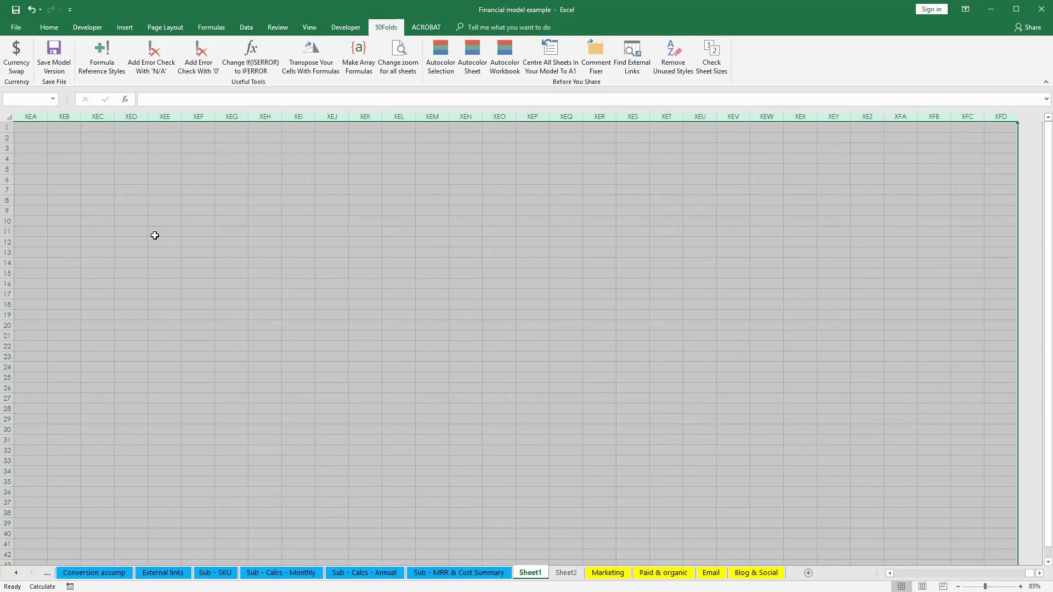
pyautogui.hotkey('ctrl', '-')
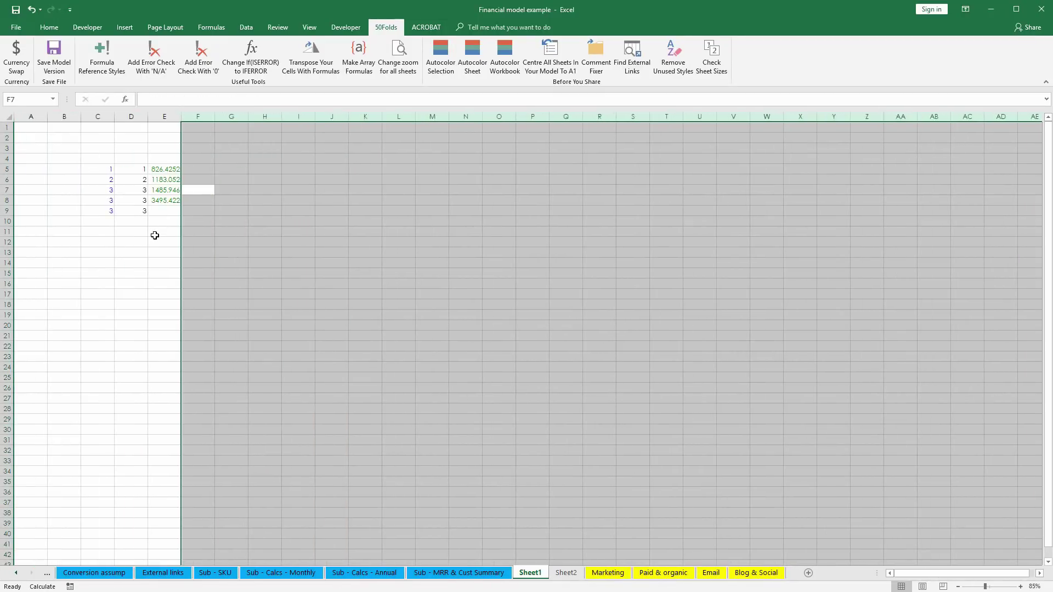
pyautogui.hotkey('ctrl', 'Home')
pyautogui.click(159, 234)
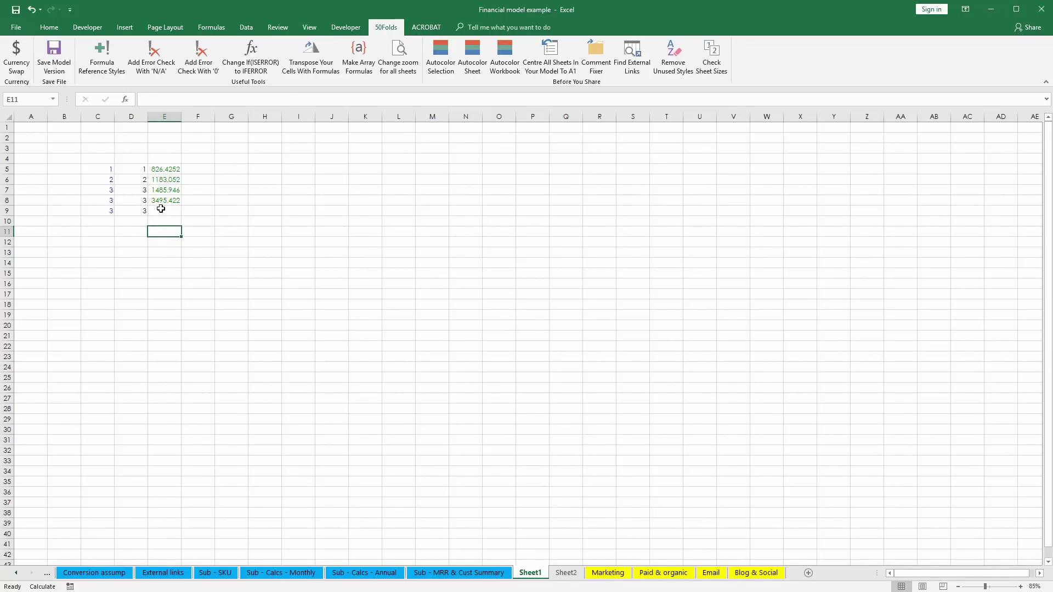
pyautogui.click(187, 222)
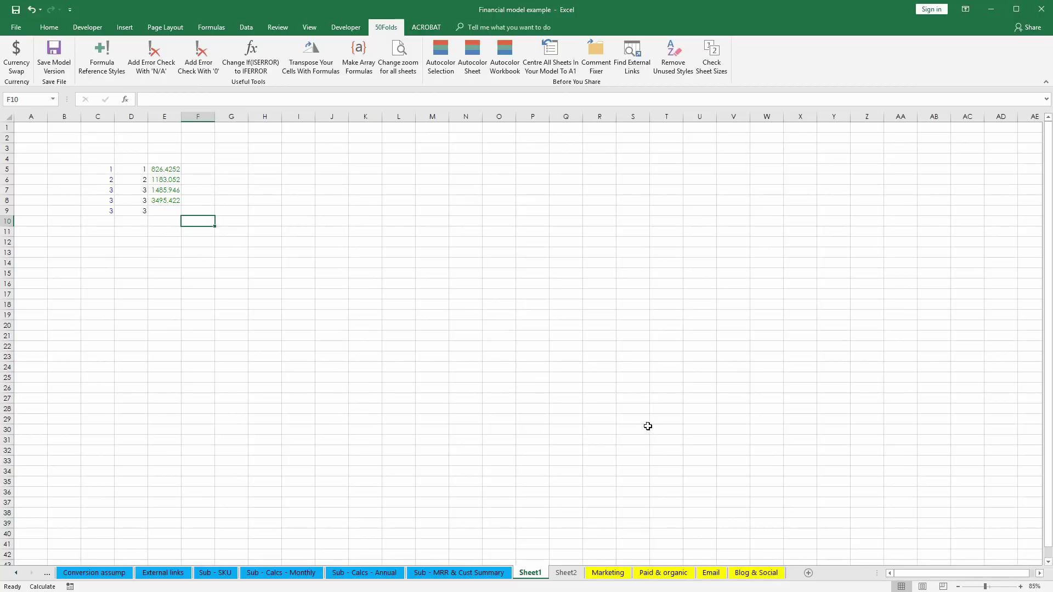
pyautogui.click(425, 264)
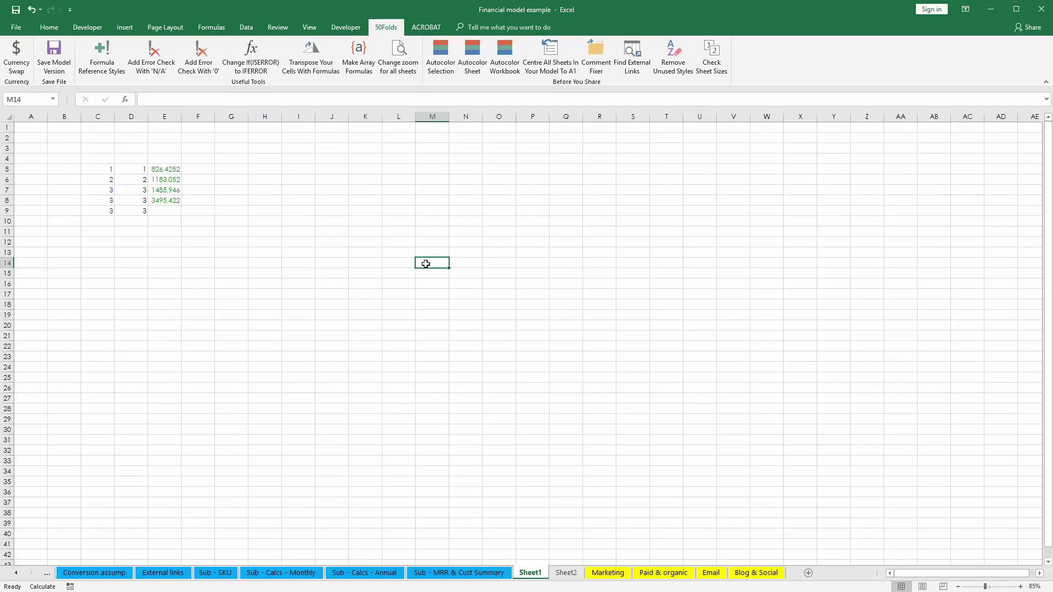
# Review the currency code cell and the currency list on the Formatting sheet, and return to cell A1.
pyautogui.click(16, 573)
pyautogui.click(17, 572)
pyautogui.click(17, 573)
pyautogui.click(16, 572)
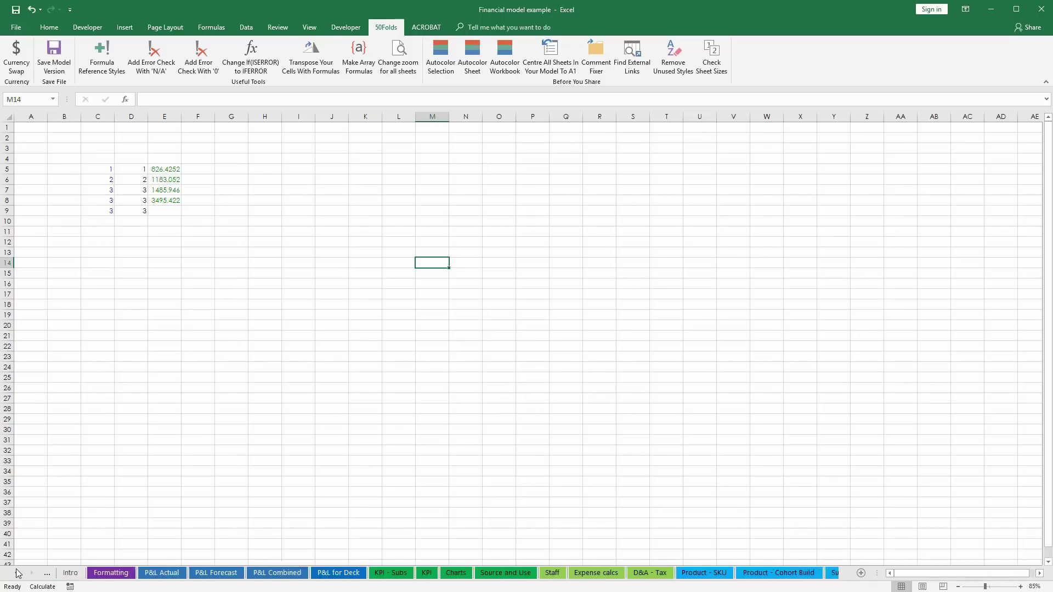
pyautogui.click(16, 573)
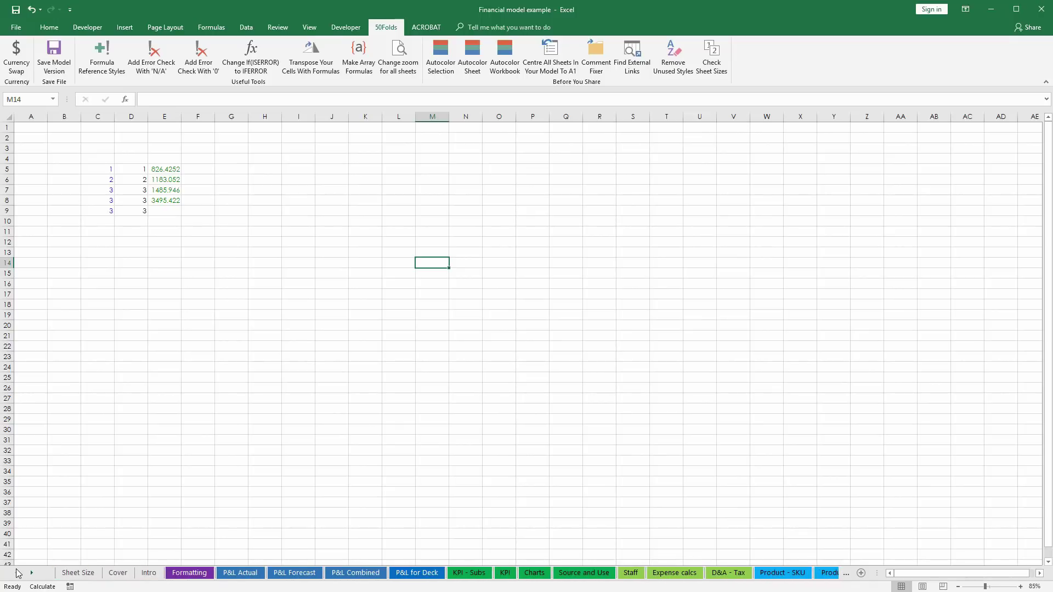
pyautogui.click(189, 573)
pyautogui.click(173, 217)
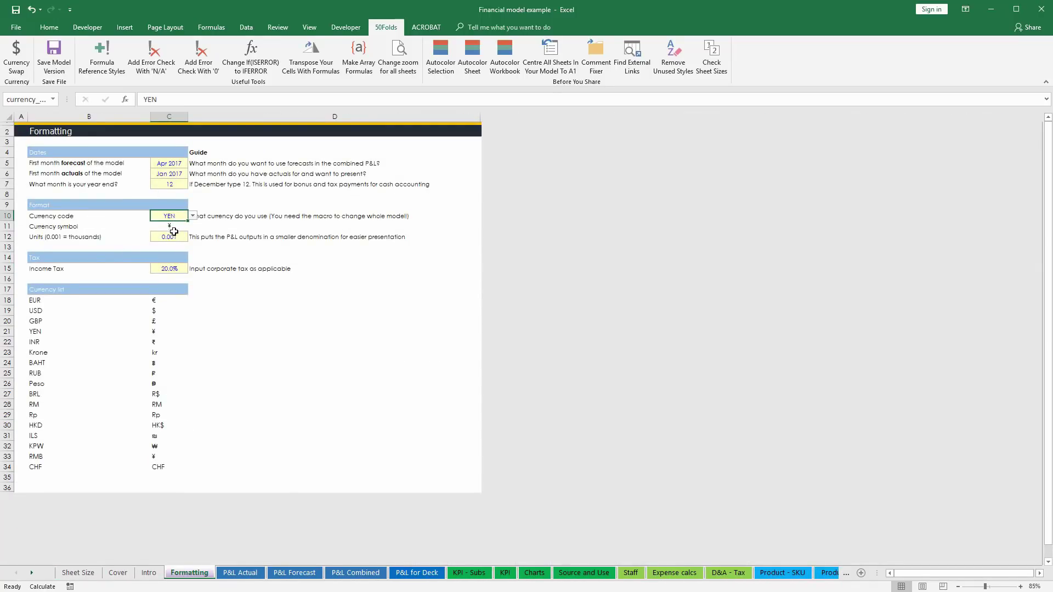
pyautogui.moveTo(34, 290); pyautogui.dragTo(171, 468)
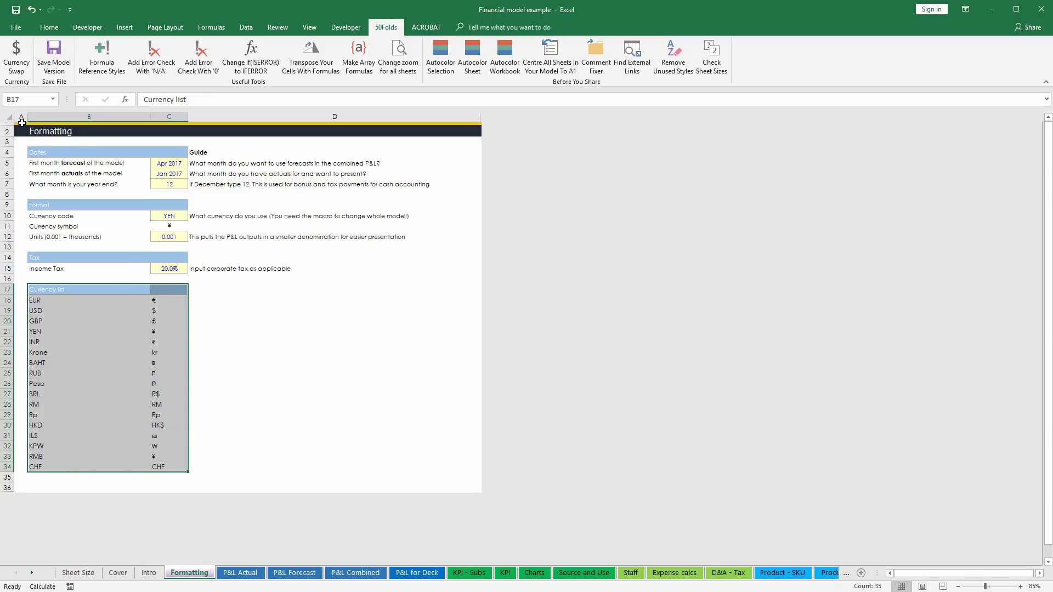
pyautogui.hotkey('ctrl', 'Home')
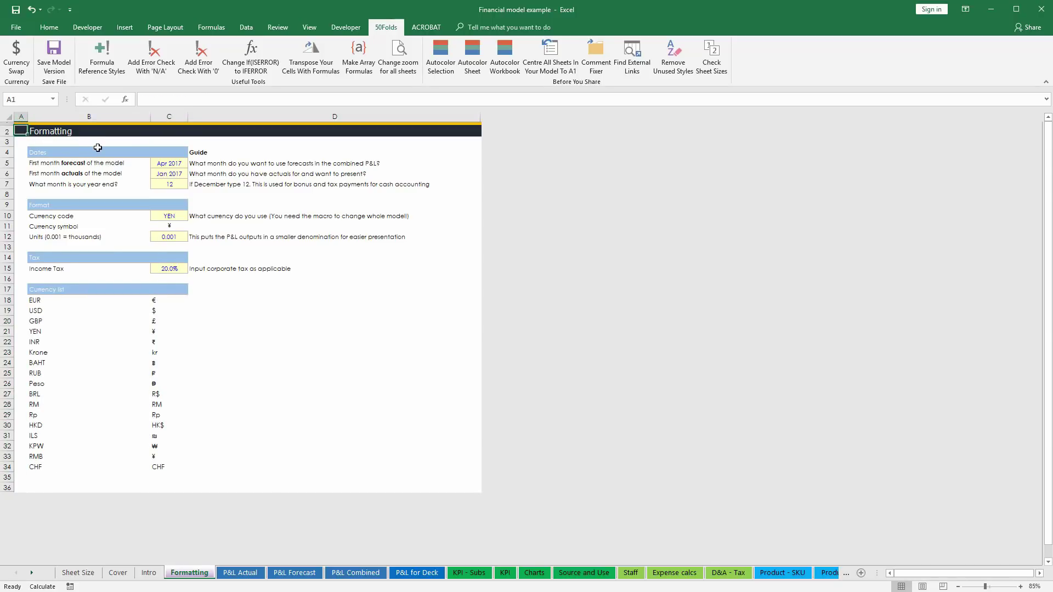